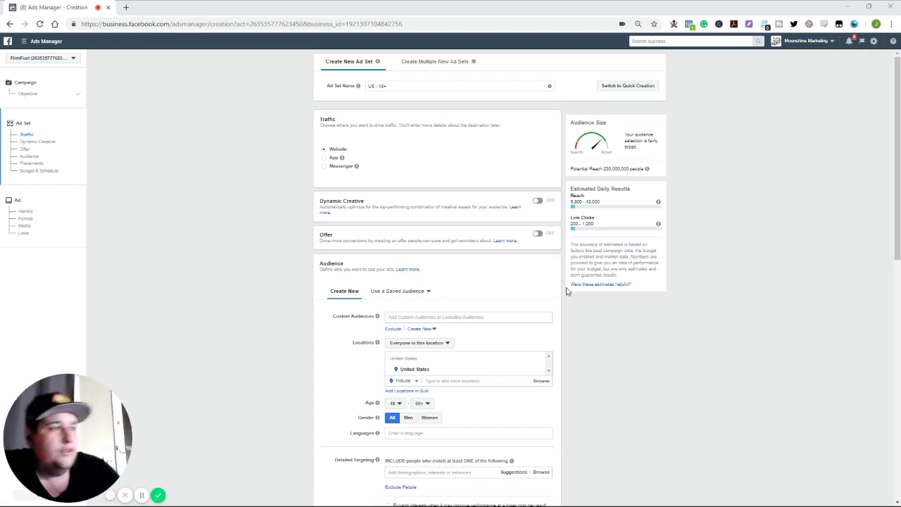
Review the custom and lookalike audience choices and the saved audience list in the ad set's Audience section
{"action": "scroll", "coordinate": [561, 187], "scroll_direction": "down", "scroll_amount": 3}
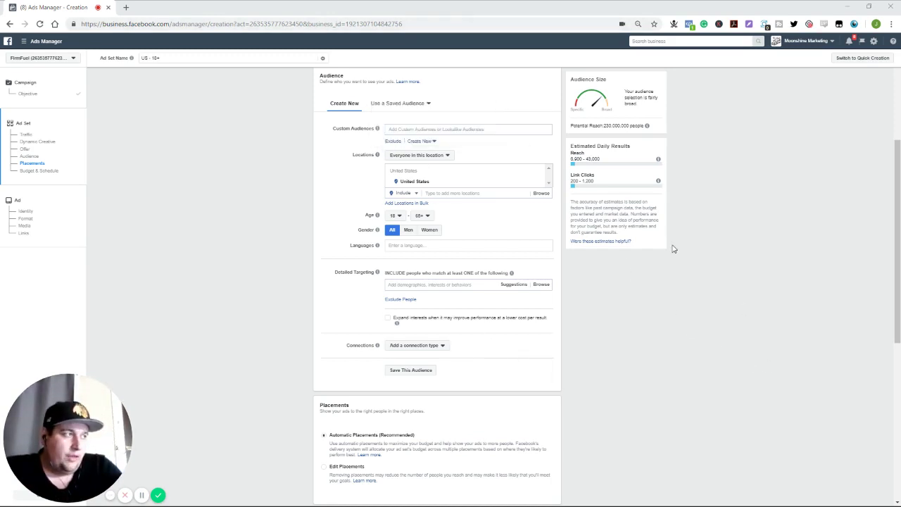
{"action": "left_click", "coordinate": [424, 128]}
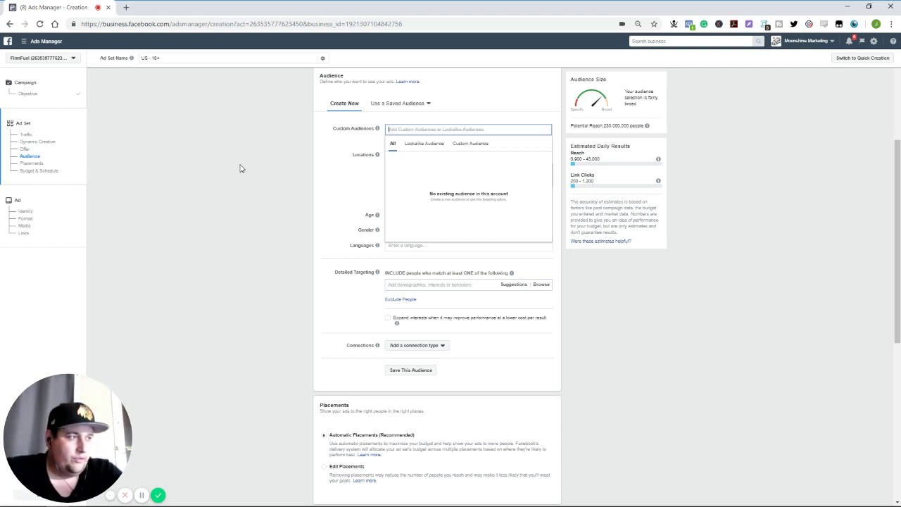
{"action": "left_click", "coordinate": [279, 153]}
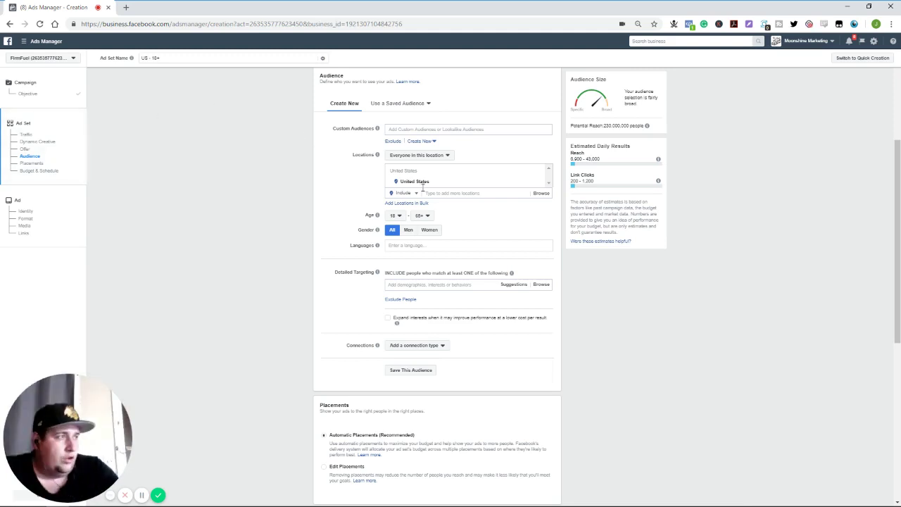
{"action": "left_click", "coordinate": [465, 129]}
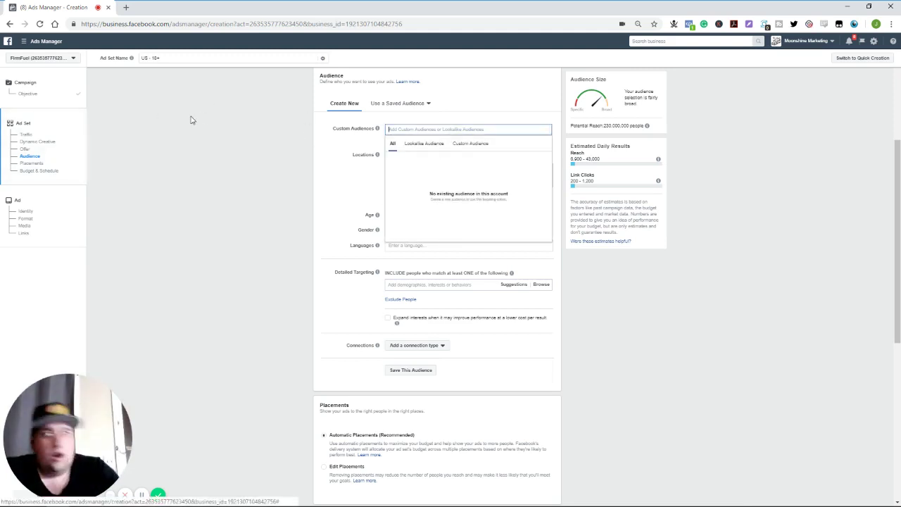
{"action": "left_click", "coordinate": [247, 118]}
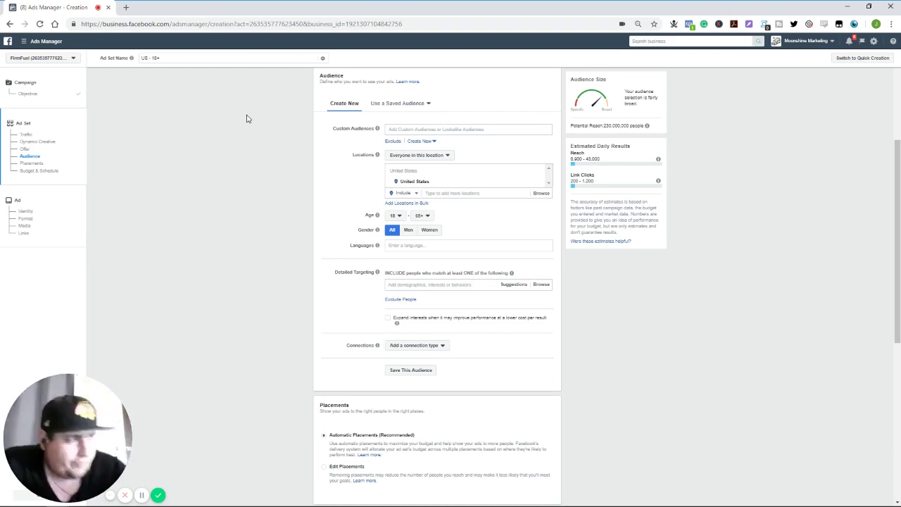
{"action": "left_click", "coordinate": [485, 130]}
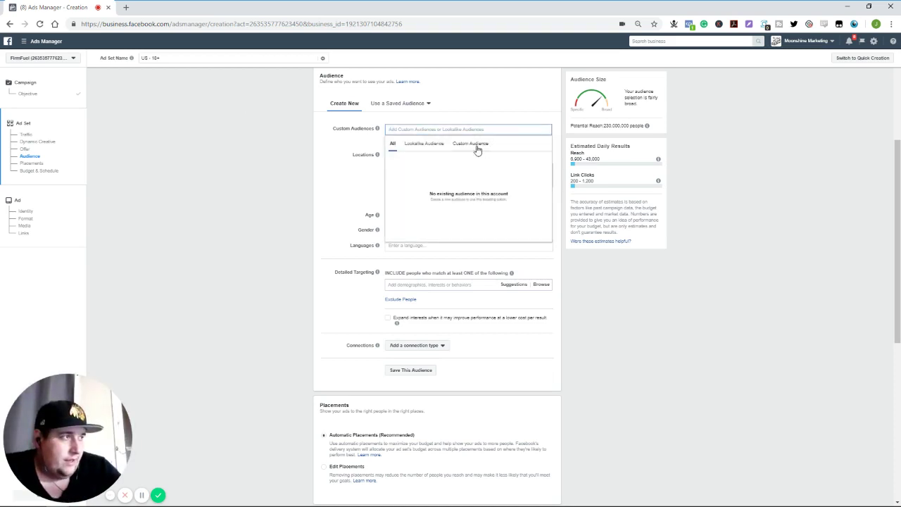
{"action": "left_click", "coordinate": [299, 135]}
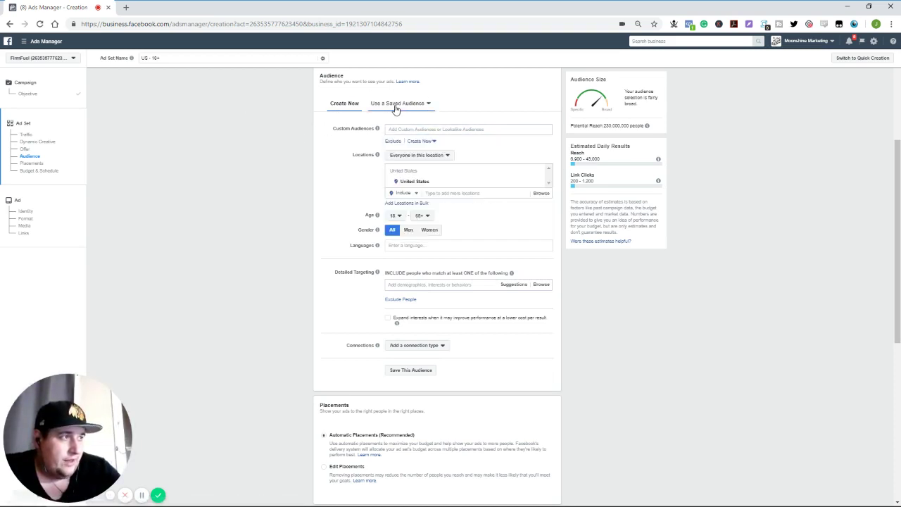
{"action": "left_click", "coordinate": [416, 105]}
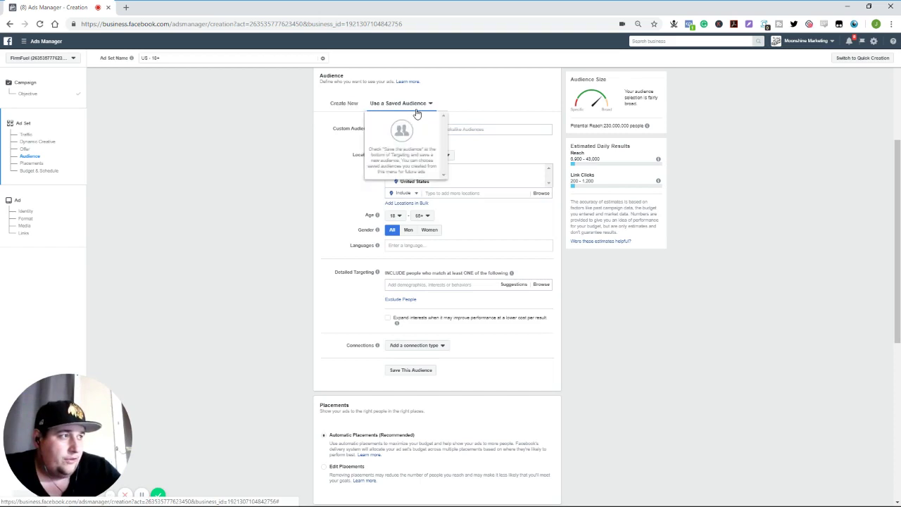
{"action": "left_click", "coordinate": [305, 107]}
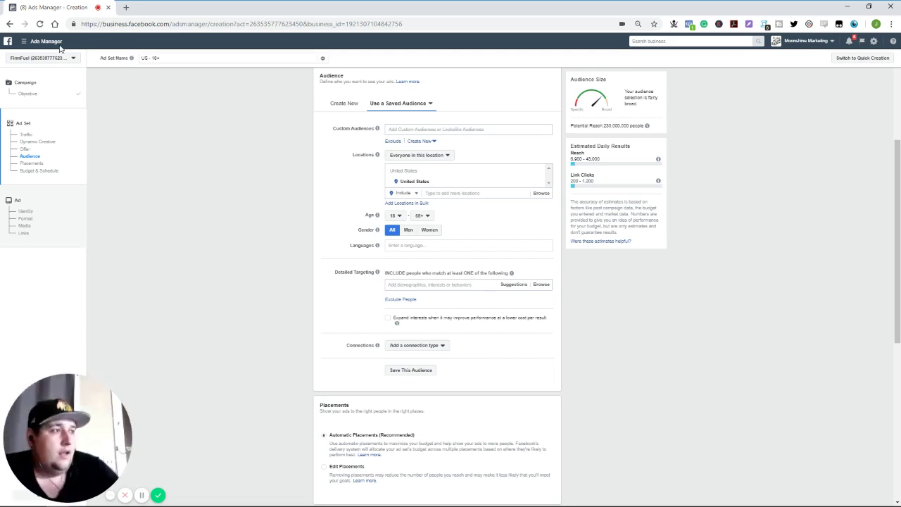
Review the options for which people to target in the location and read their descriptions
{"action": "left_click", "coordinate": [439, 156]}
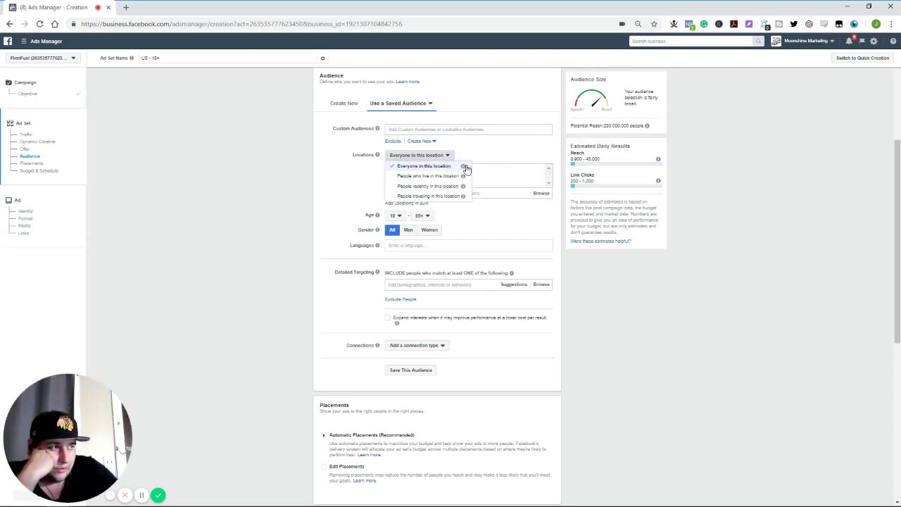
{"action": "mouse_move", "coordinate": [463, 178]}
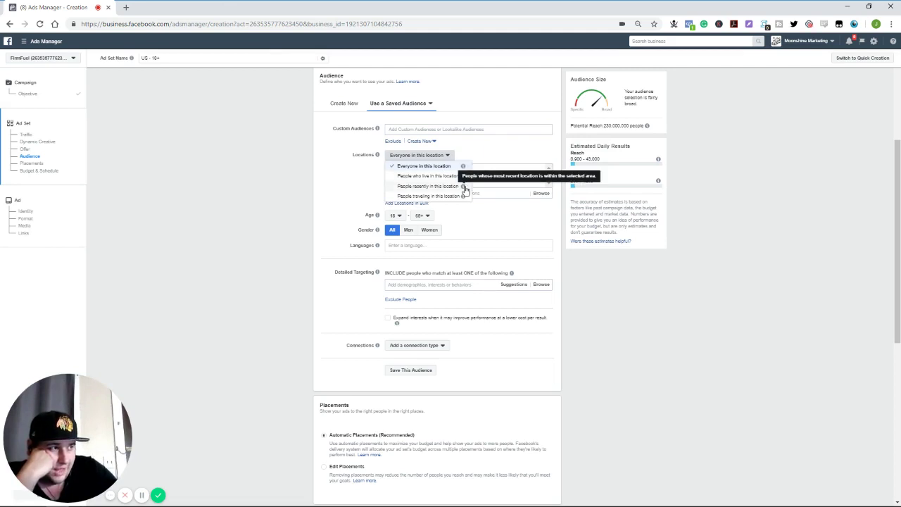
{"action": "left_click", "coordinate": [314, 195]}
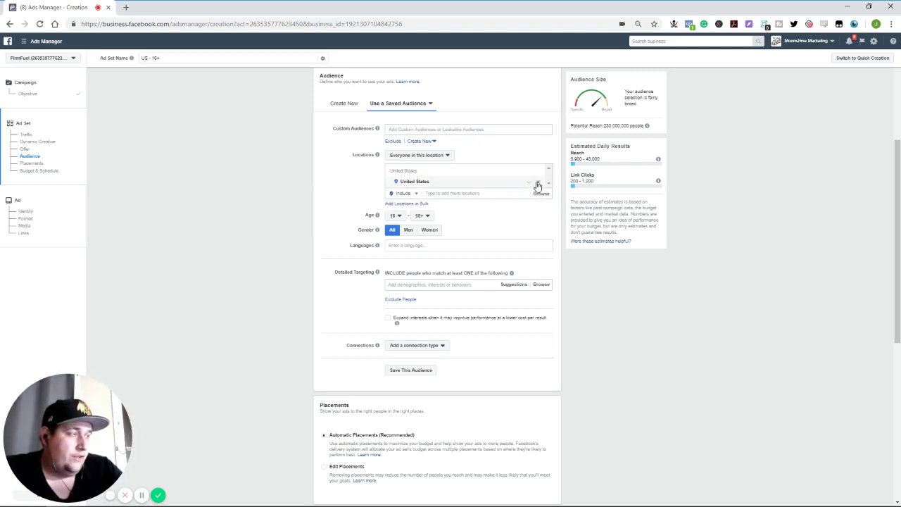
Browse the location regions, examining the free trade areas, app store regions and emerging markets
{"action": "left_click", "coordinate": [541, 193]}
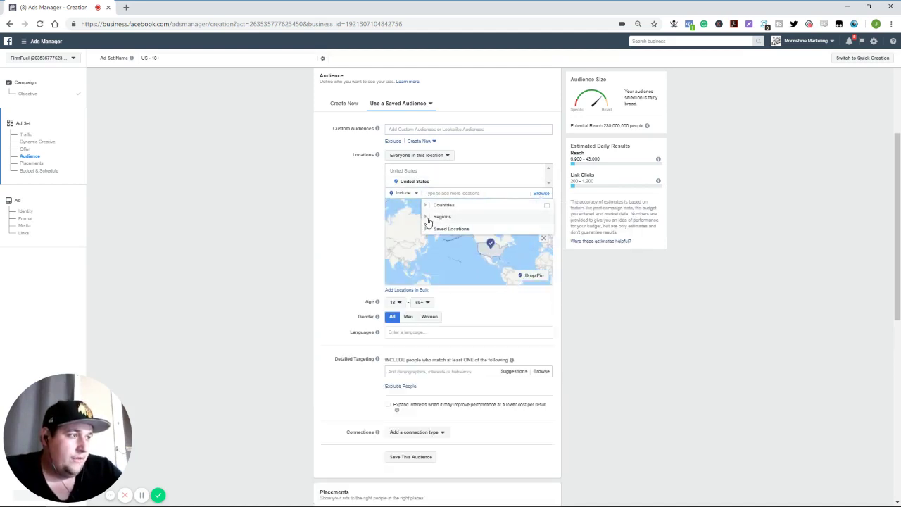
{"action": "left_click", "coordinate": [427, 219]}
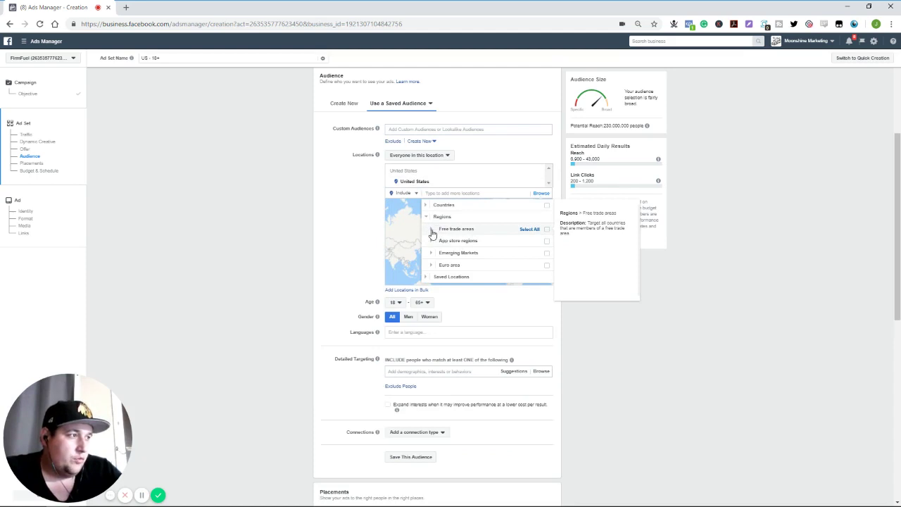
{"action": "left_click", "coordinate": [431, 230]}
{"action": "mouse_move", "coordinate": [487, 221]}
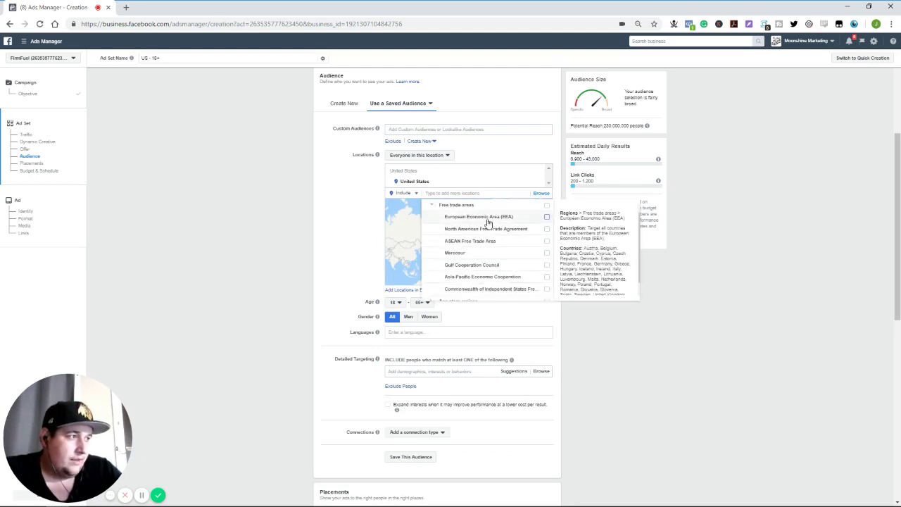
{"action": "scroll", "coordinate": [493, 240], "scroll_direction": "down", "scroll_amount": 1}
{"action": "mouse_move", "coordinate": [497, 247]}
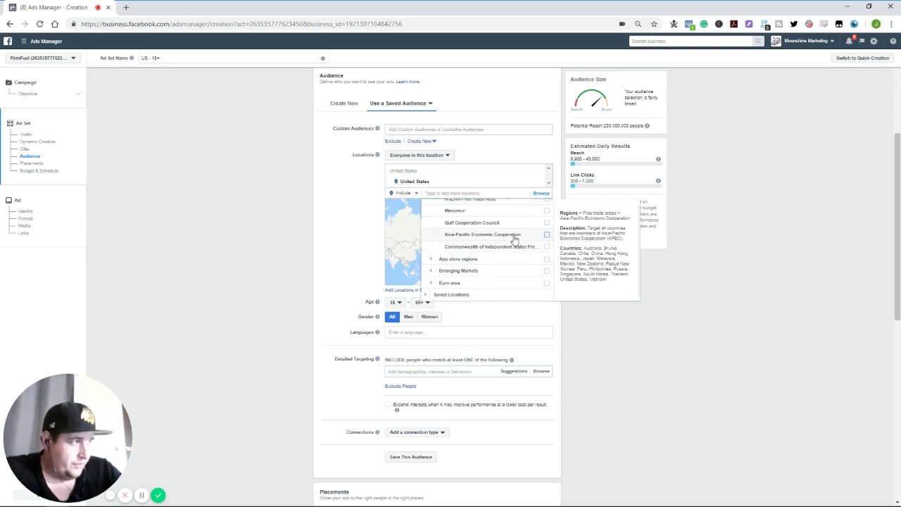
{"action": "left_click", "coordinate": [431, 259]}
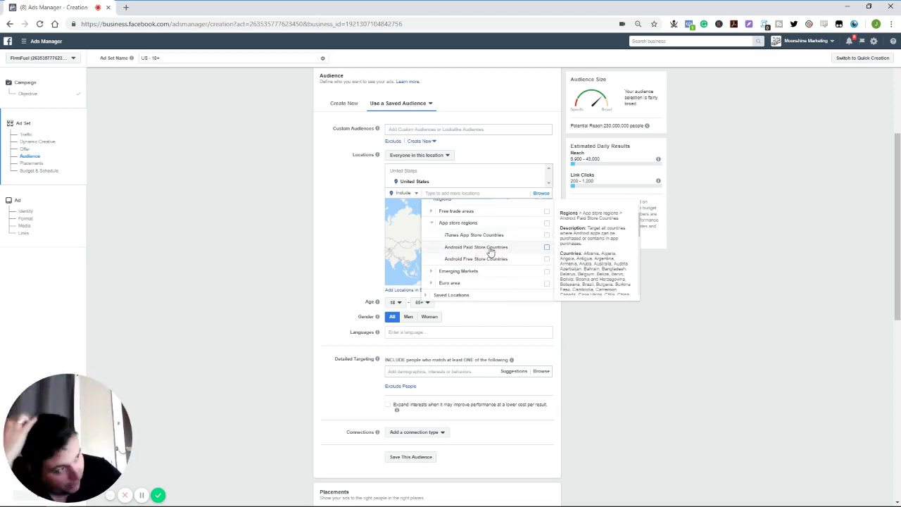
{"action": "left_click", "coordinate": [431, 273]}
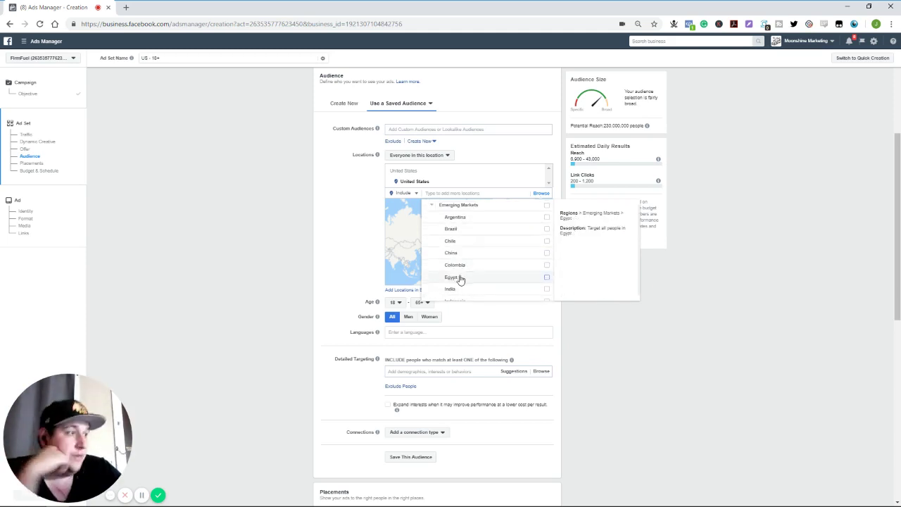
{"action": "scroll", "coordinate": [457, 278], "scroll_direction": "down", "scroll_amount": 5}
{"action": "scroll", "coordinate": [444, 285], "scroll_direction": "up", "scroll_amount": 8}
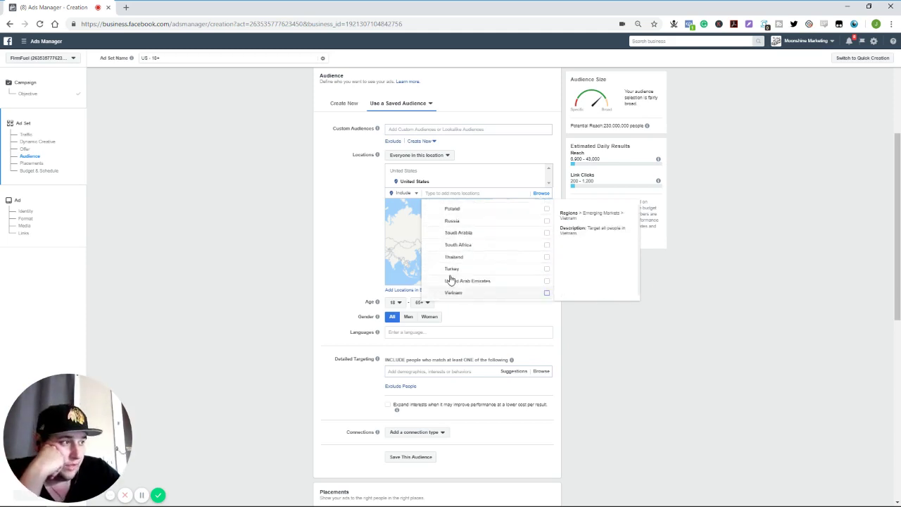
{"action": "scroll", "coordinate": [445, 347], "scroll_direction": "down", "scroll_amount": 2}
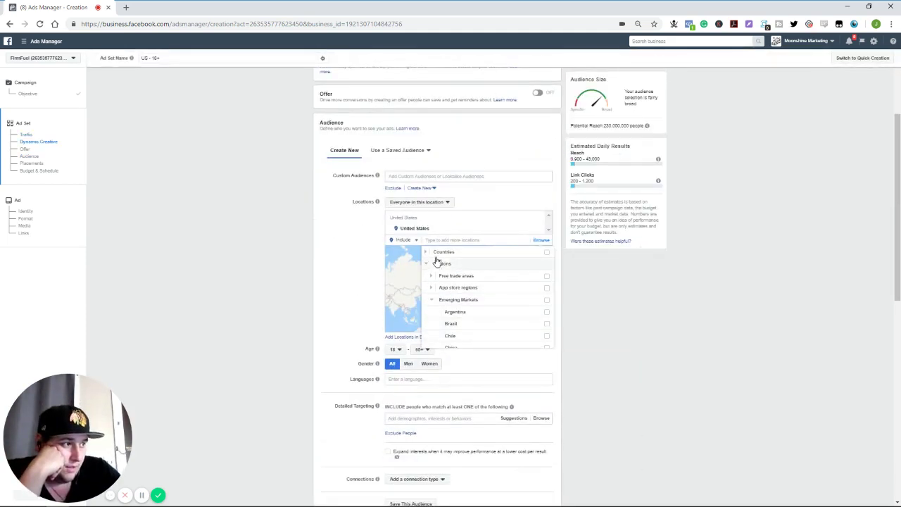
Browse the country groups available for location targeting, and close the location list without choosing any
{"action": "left_click", "coordinate": [427, 253]}
{"action": "scroll", "coordinate": [455, 287], "scroll_direction": "down", "scroll_amount": 1}
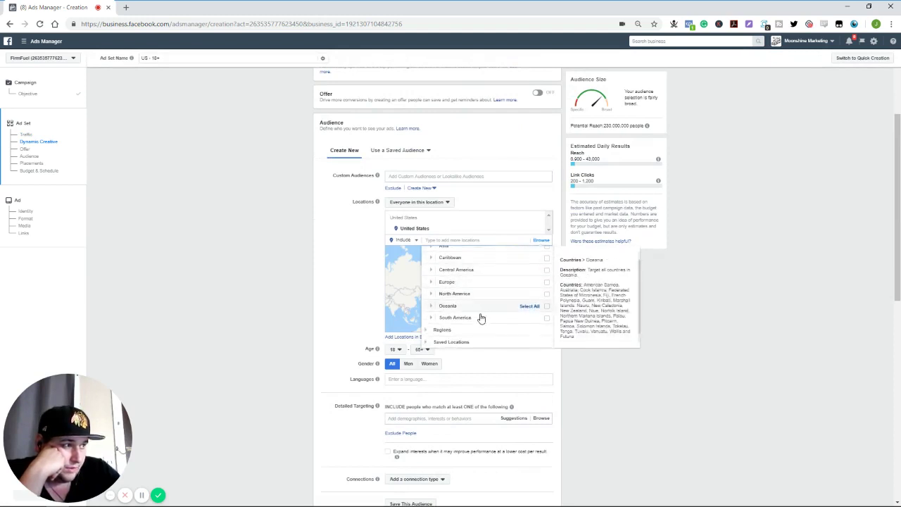
{"action": "scroll", "coordinate": [443, 225], "scroll_direction": "down", "scroll_amount": 2}
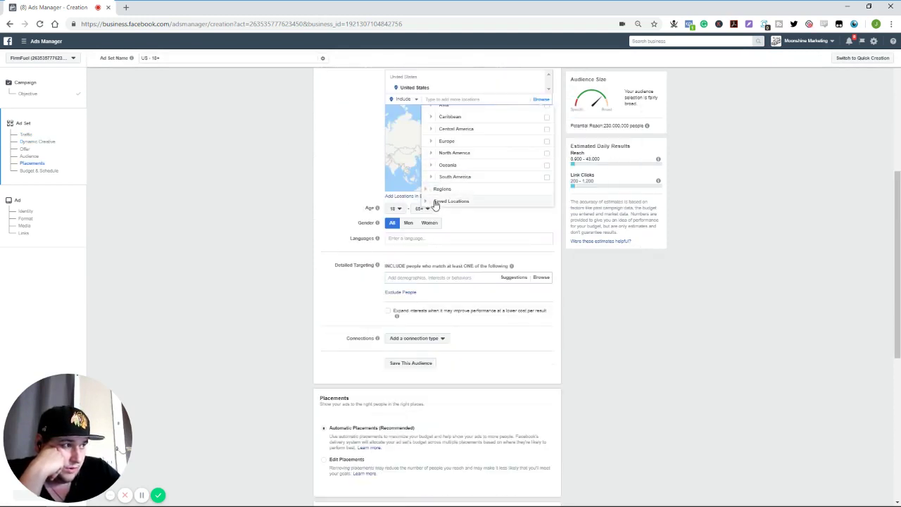
{"action": "scroll", "coordinate": [434, 203], "scroll_direction": "up", "scroll_amount": 1}
{"action": "left_click", "coordinate": [335, 133]}
{"action": "scroll", "coordinate": [366, 152], "scroll_direction": "up", "scroll_amount": 2}
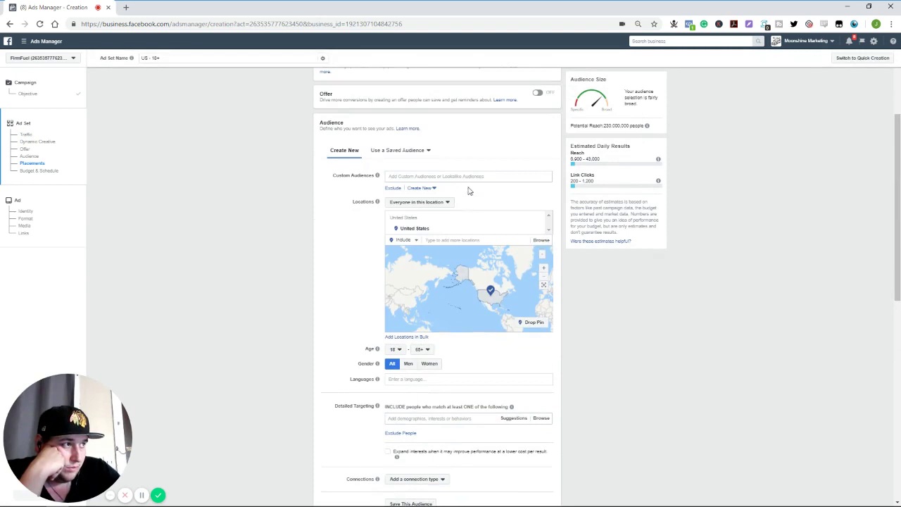
Search the locations for "worldwide", add the Skynet place from the suggestions, and remove it again
{"action": "left_click", "coordinate": [442, 240]}
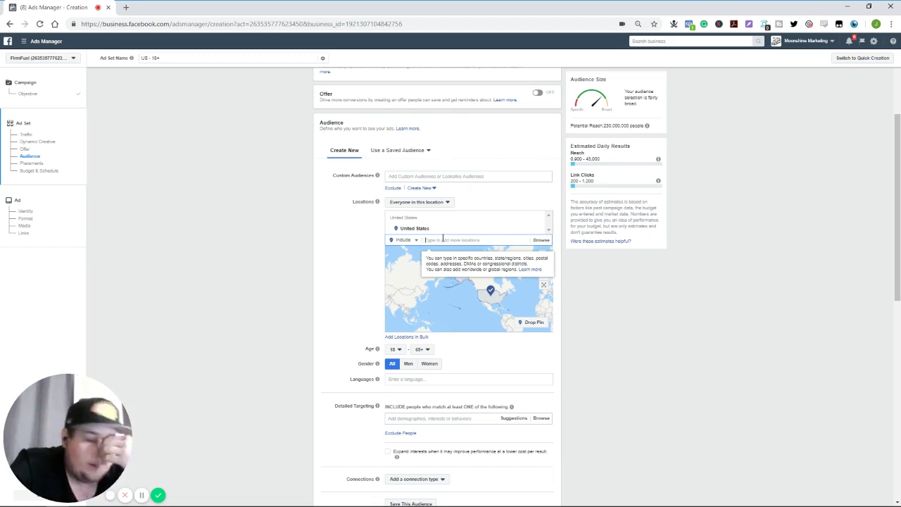
{"action": "type", "text": "worldwide"}
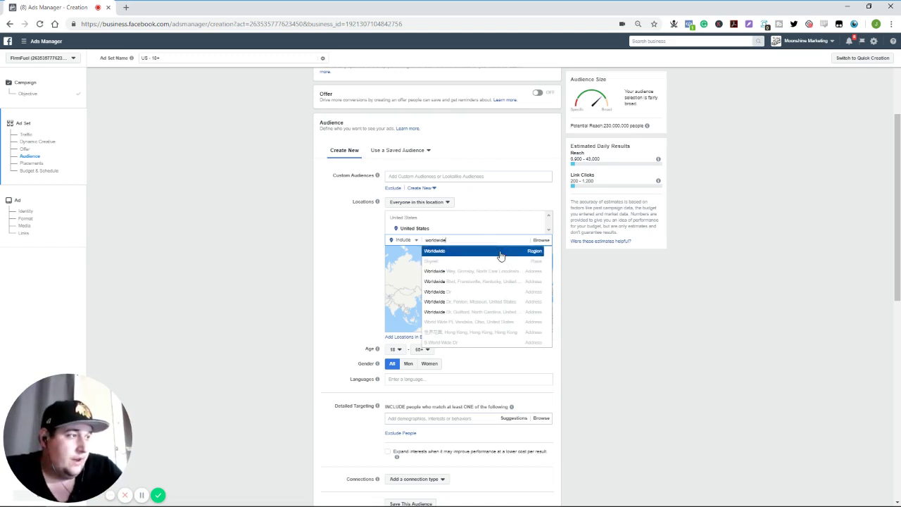
{"action": "double_click", "coordinate": [470, 241]}
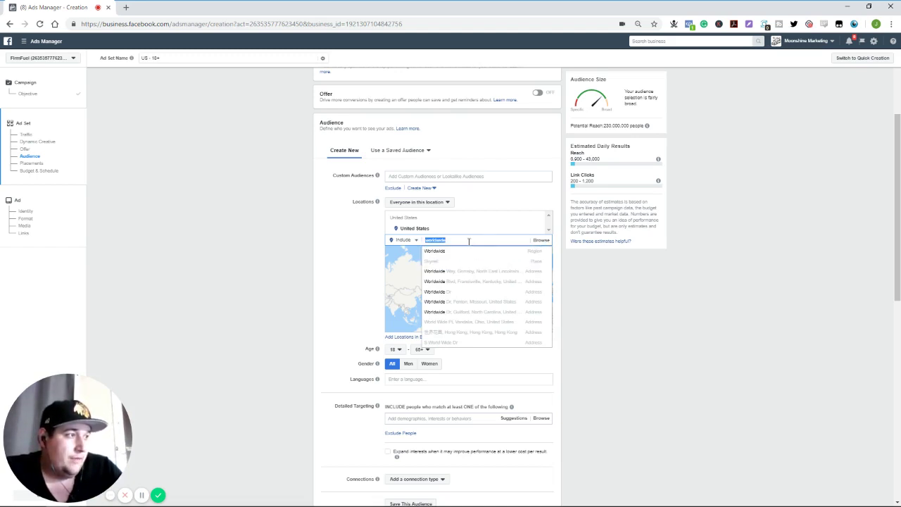
{"action": "left_click", "coordinate": [464, 264]}
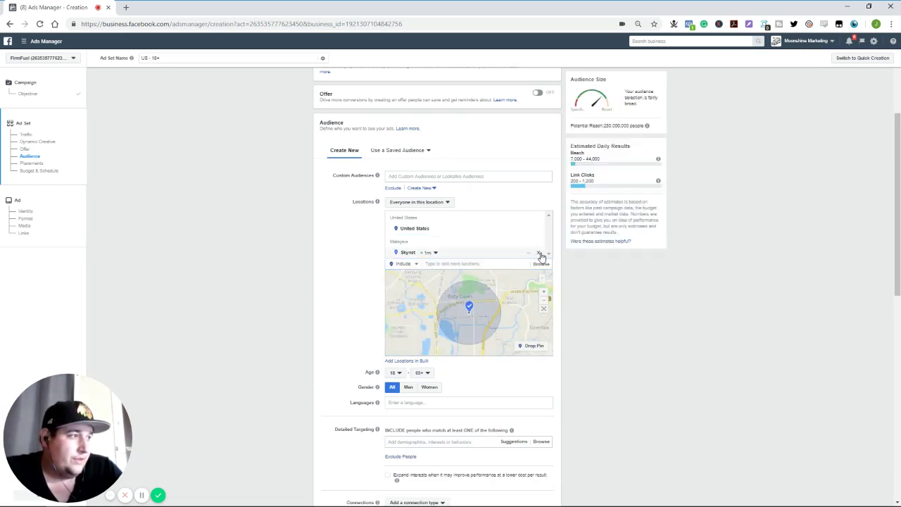
{"action": "left_click", "coordinate": [539, 253]}
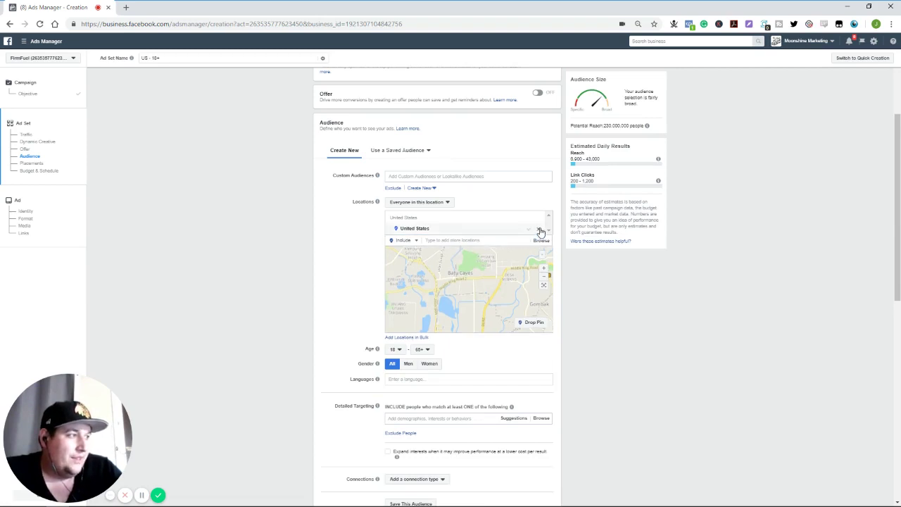
Remove United States from the targeted locations
{"action": "left_click", "coordinate": [540, 231]}
{"action": "left_click", "coordinate": [484, 215]}
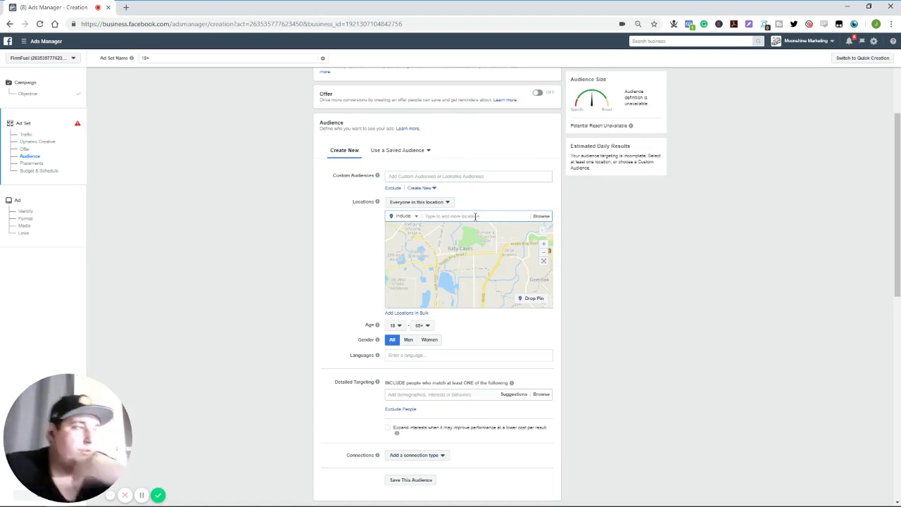
Drop a location pin near Batu Caves on the map and widen its radius to 49 mi
{"action": "left_click", "coordinate": [533, 301]}
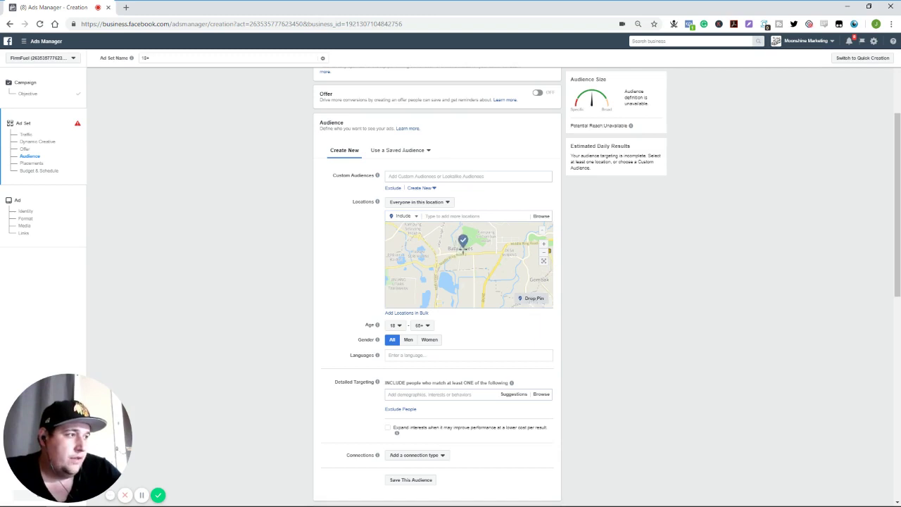
{"action": "left_click", "coordinate": [462, 250]}
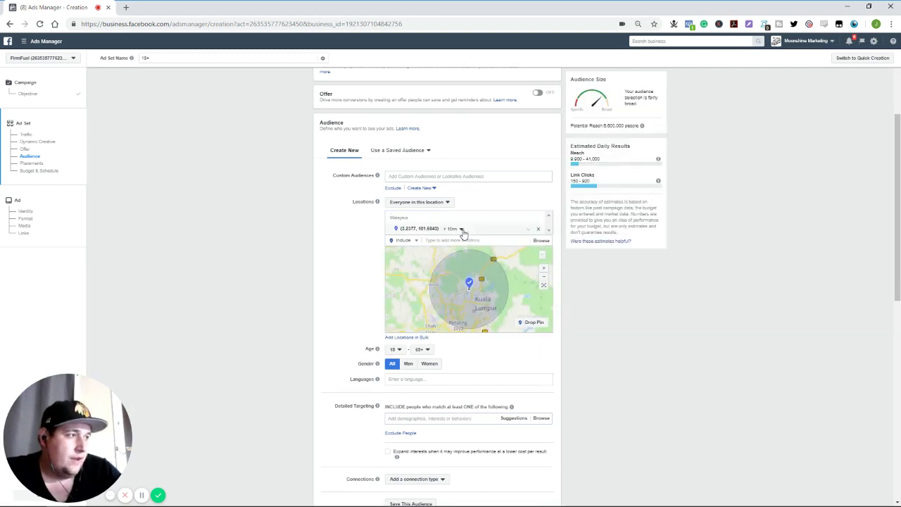
{"action": "left_click", "coordinate": [458, 229]}
{"action": "left_click_drag", "start_coordinate": [452, 242], "coordinate": [469, 240]}
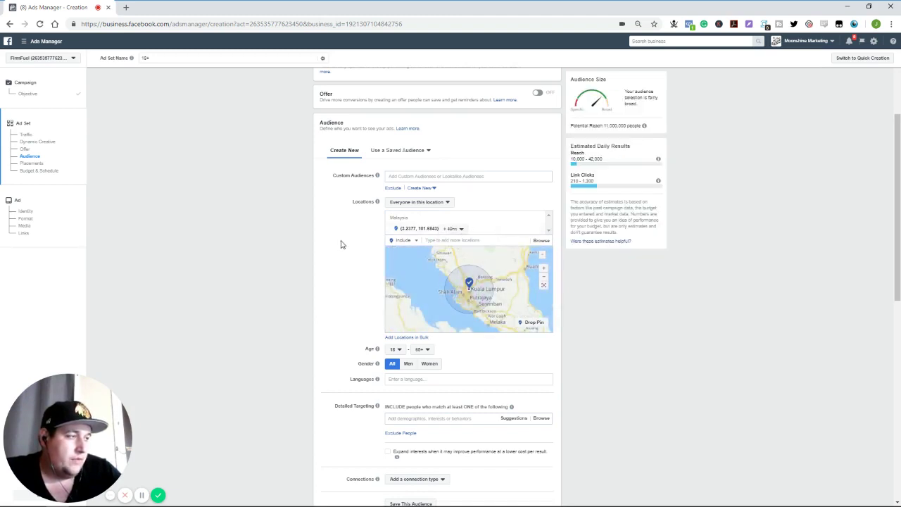
Check the Include setting for locations and remove the dropped pin from the targeted locations
{"action": "left_click", "coordinate": [405, 240]}
{"action": "left_click", "coordinate": [406, 241]}
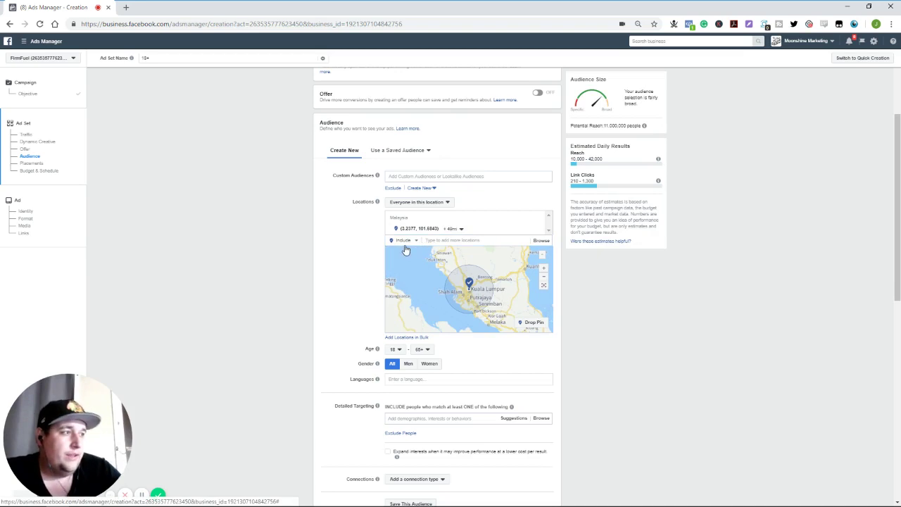
{"action": "left_click", "coordinate": [415, 241]}
{"action": "left_click", "coordinate": [428, 238]}
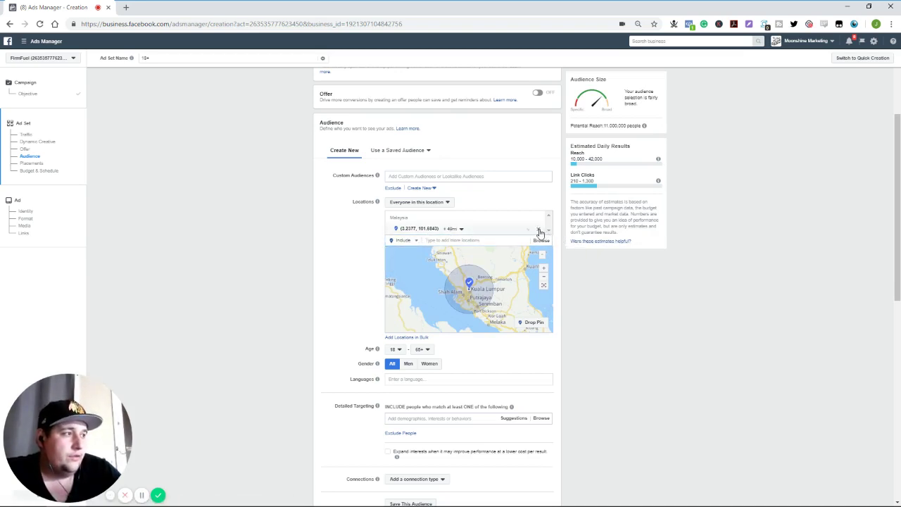
{"action": "left_click", "coordinate": [540, 230]}
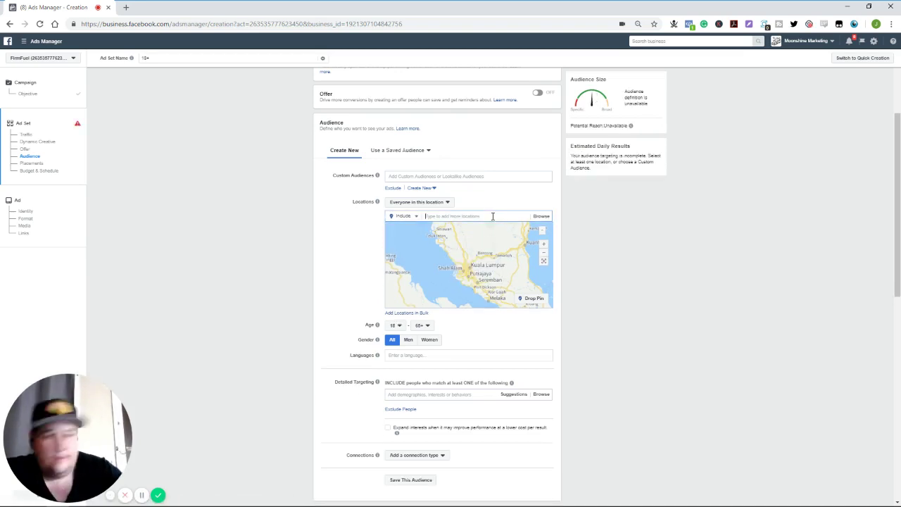
Include the country United States in the targeted locations and exclude the state of Colorado
{"action": "type", "text": "ited states"}
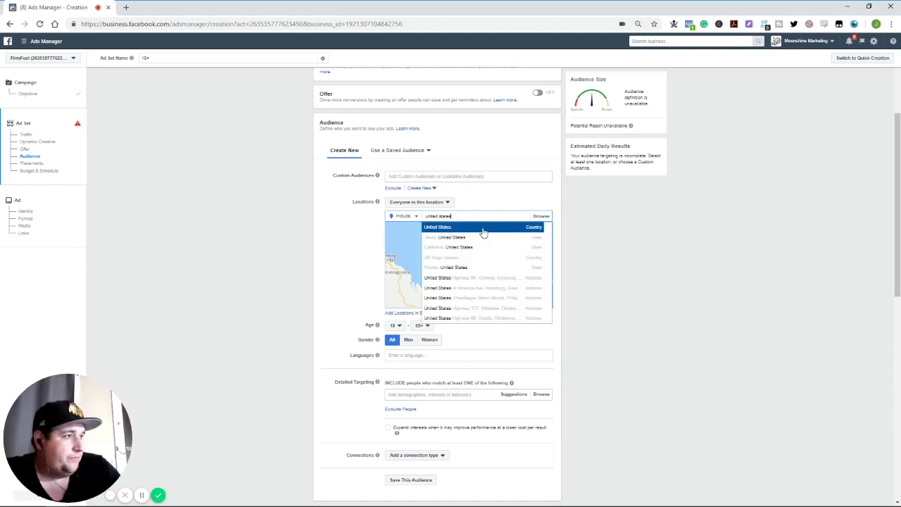
{"action": "left_click", "coordinate": [483, 228]}
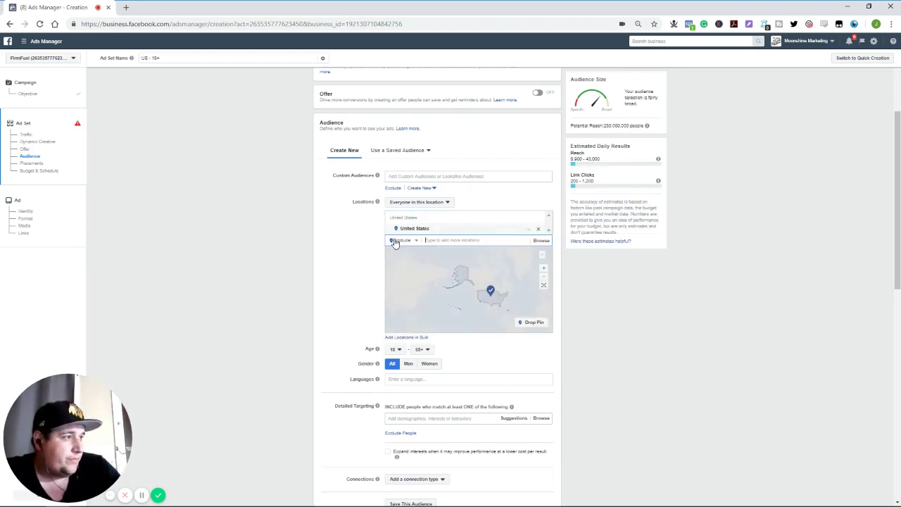
{"action": "left_click", "coordinate": [456, 240]}
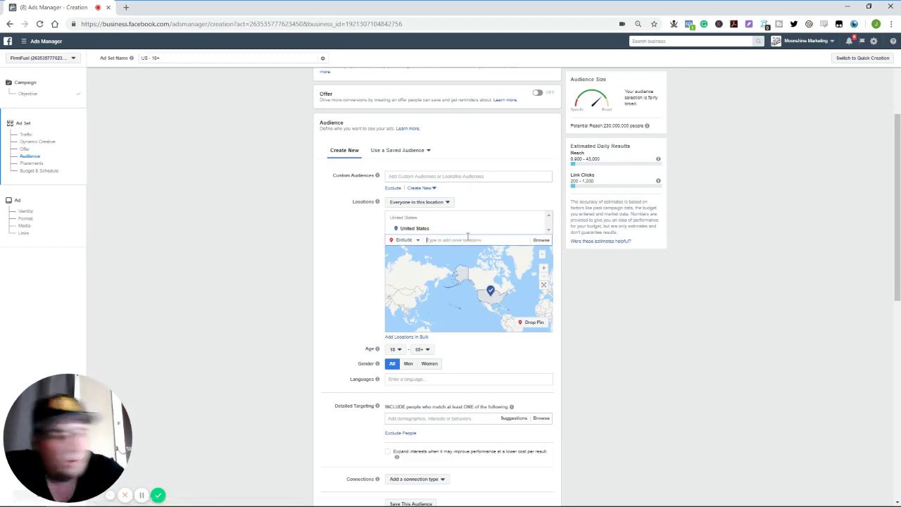
{"action": "type", "text": "colo"}
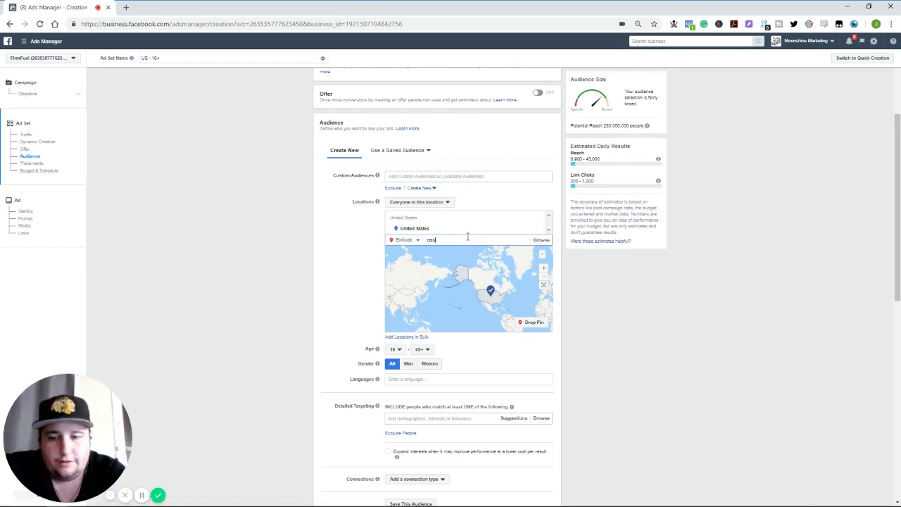
{"action": "type", "text": "rado"}
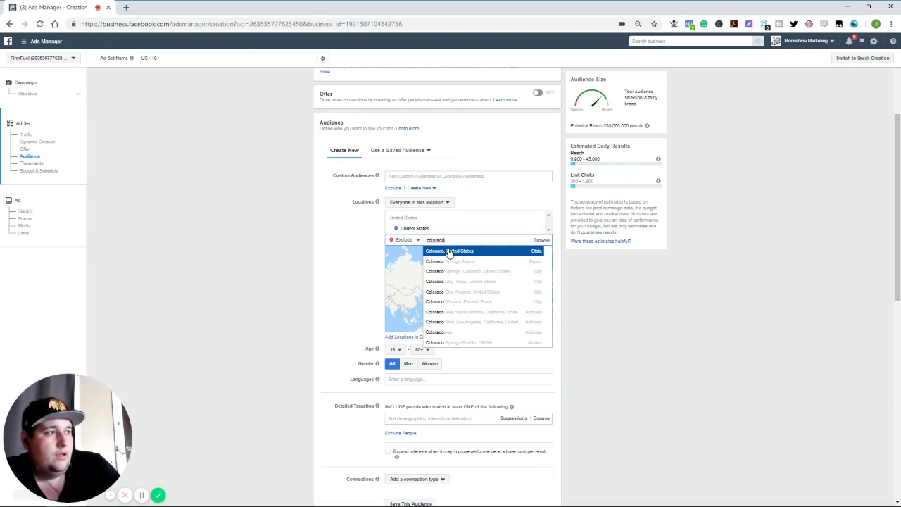
{"action": "left_click", "coordinate": [450, 254]}
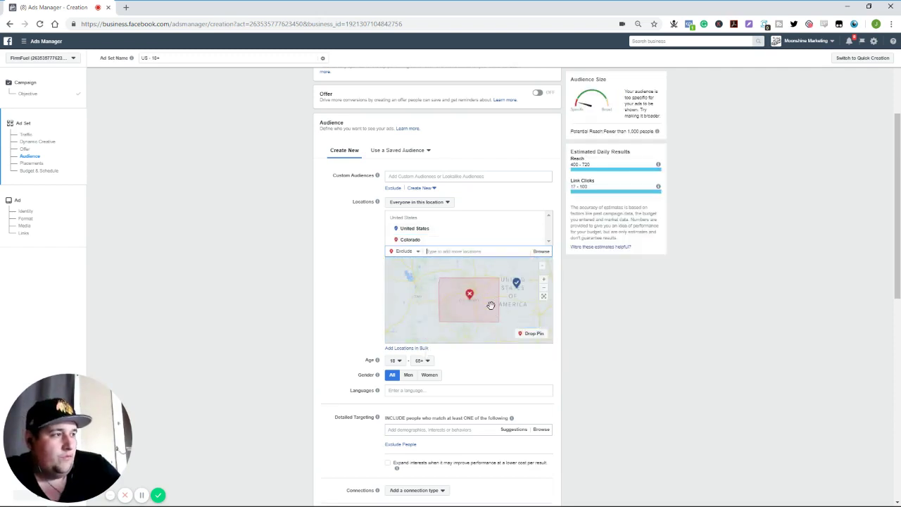
{"action": "left_click", "coordinate": [543, 289]}
{"action": "left_click", "coordinate": [543, 289]}
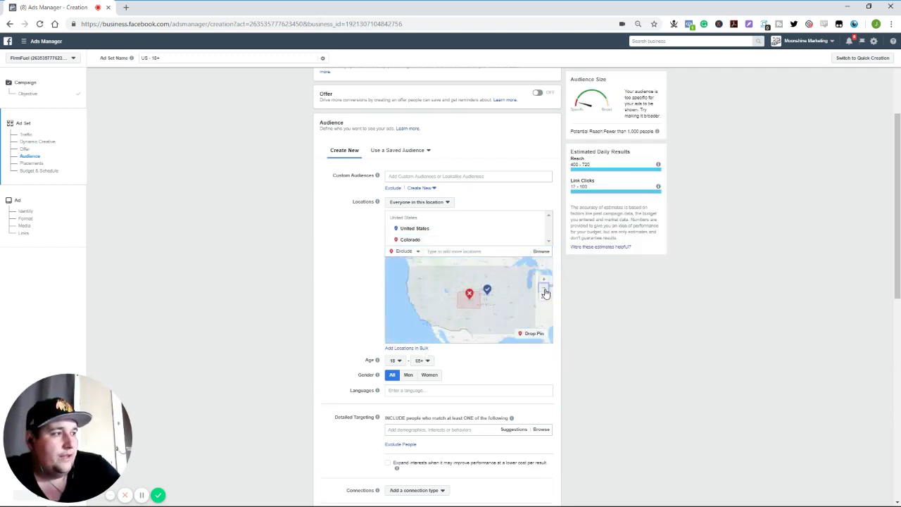
{"action": "left_click", "coordinate": [543, 289]}
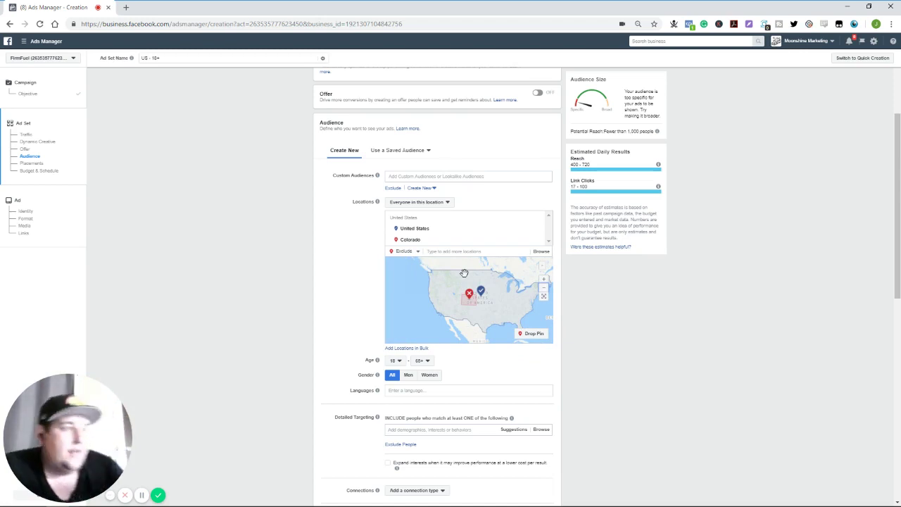
View the location types available for adding locations in bulk and close the dialog without choosing one
{"action": "left_click", "coordinate": [410, 348]}
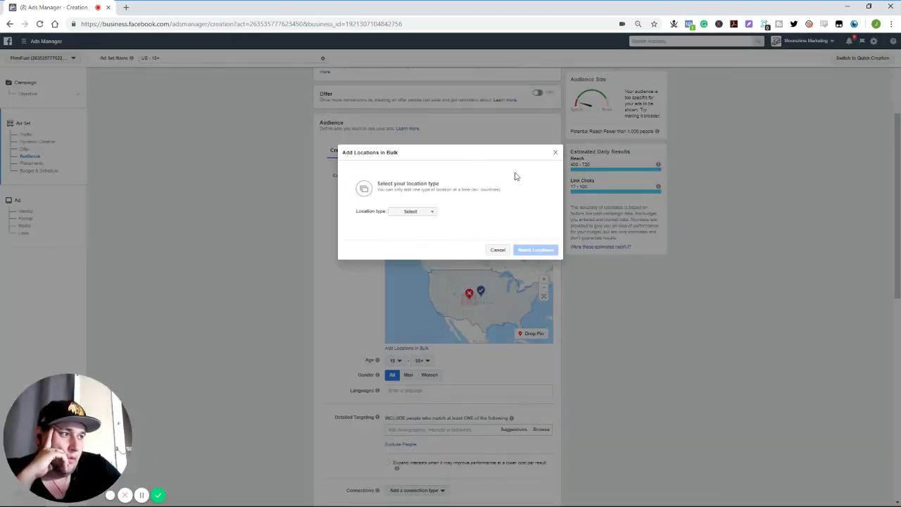
{"action": "left_click", "coordinate": [402, 213]}
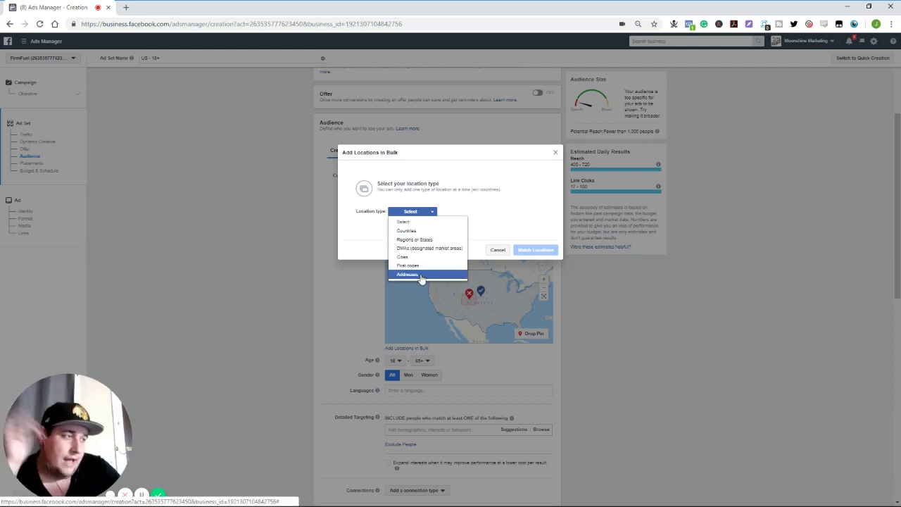
{"action": "left_click", "coordinate": [522, 214]}
{"action": "left_click", "coordinate": [556, 152]}
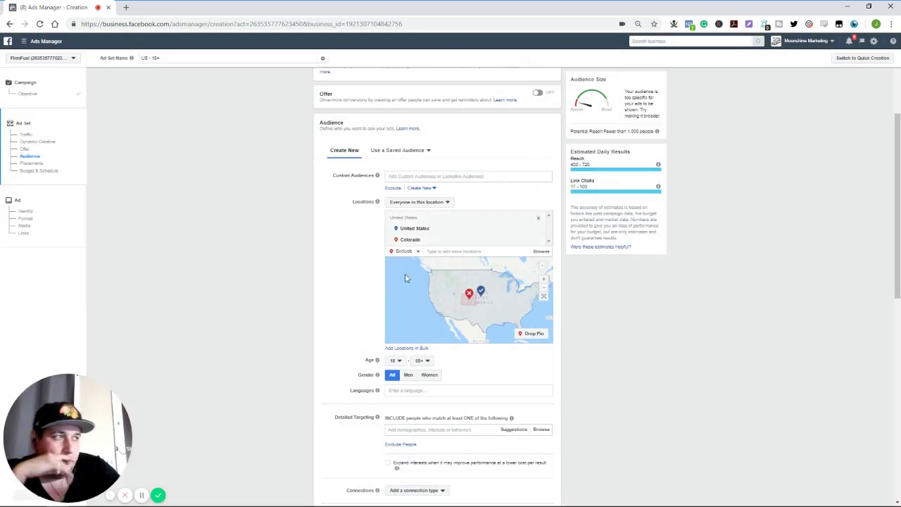
Search the audience languages for "klingon", English and Spanish, leaving the language field empty
{"action": "scroll", "coordinate": [365, 308], "scroll_direction": "down", "scroll_amount": 2}
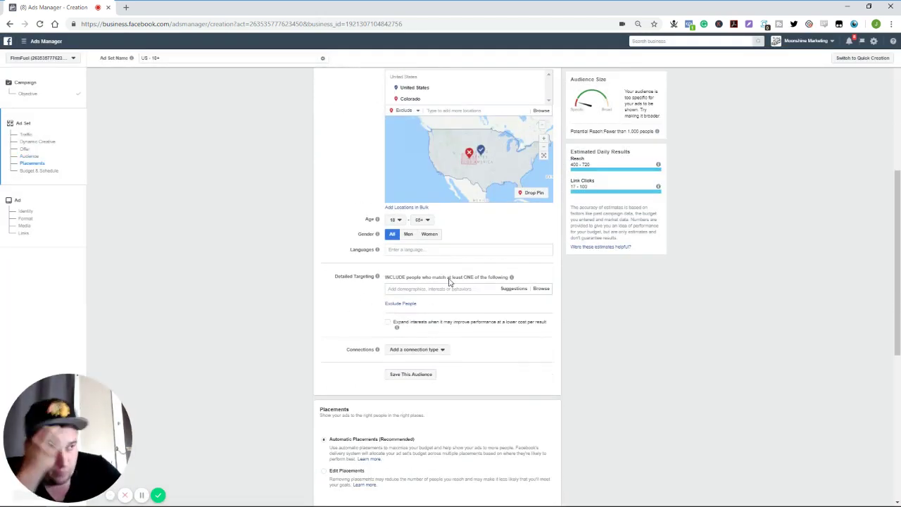
{"action": "left_click", "coordinate": [408, 250]}
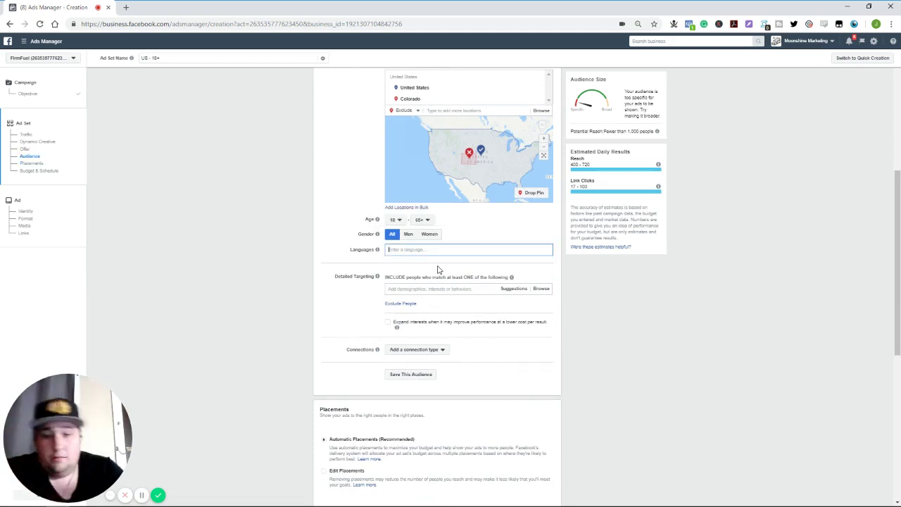
{"action": "type", "text": "e"}
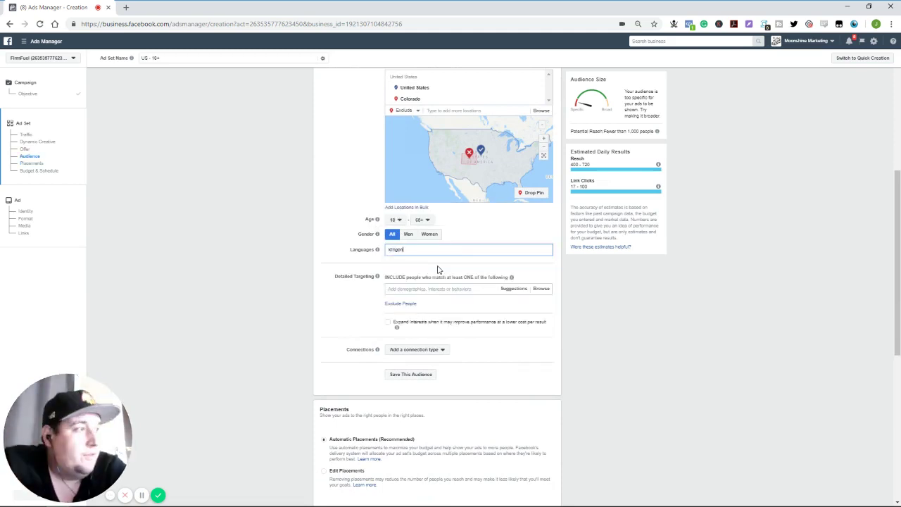
{"action": "key", "text": "BackSpace"}
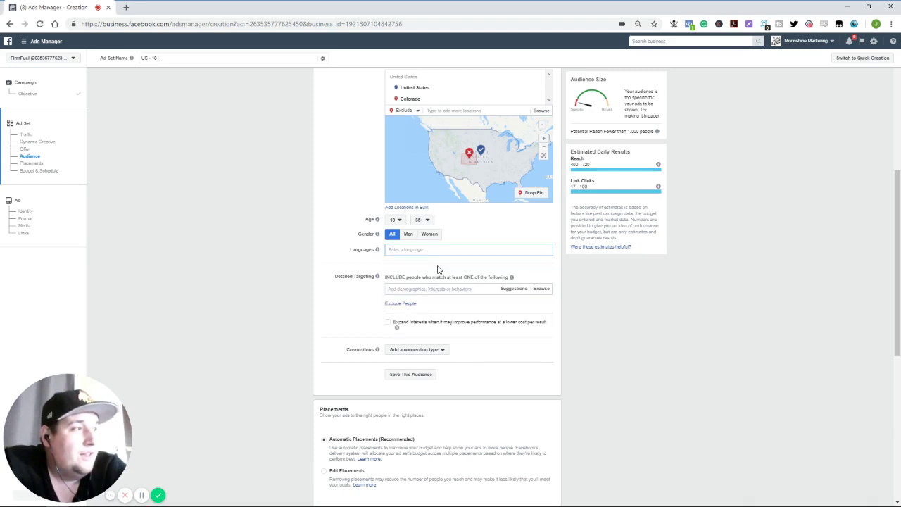
{"action": "type", "text": "en"}
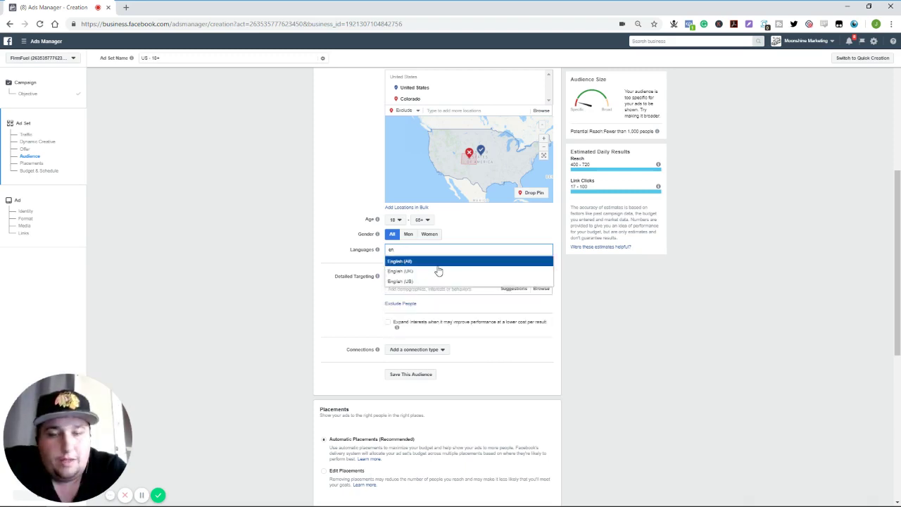
{"action": "key", "text": "BackSpace"}
{"action": "key", "text": "BackSpace"}
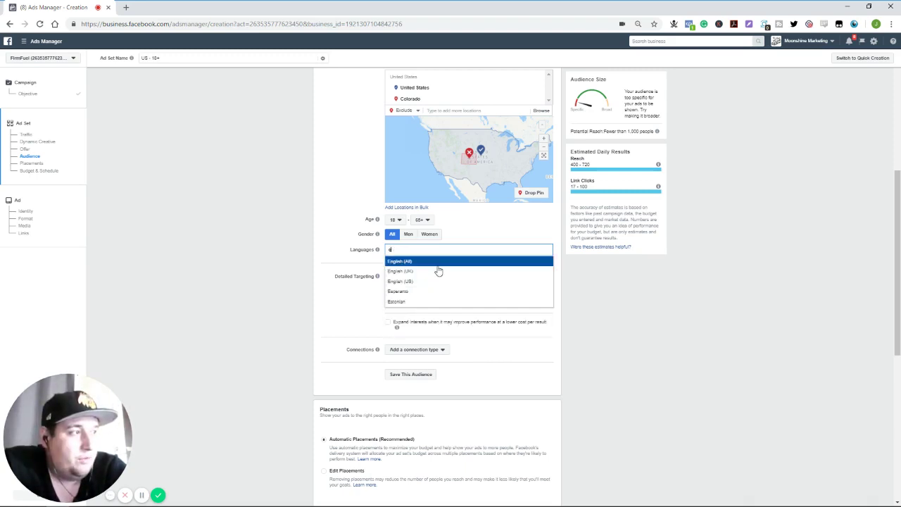
{"action": "type", "text": "span"}
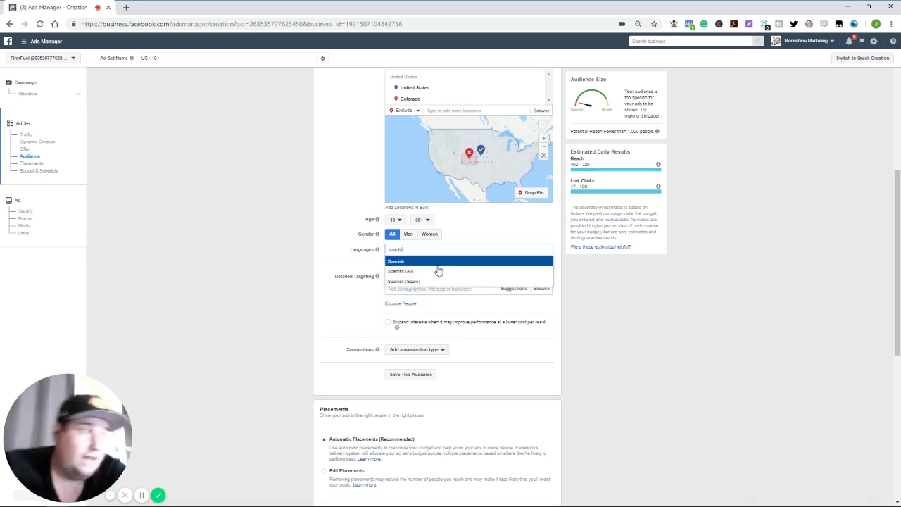
{"action": "left_click", "coordinate": [437, 271]}
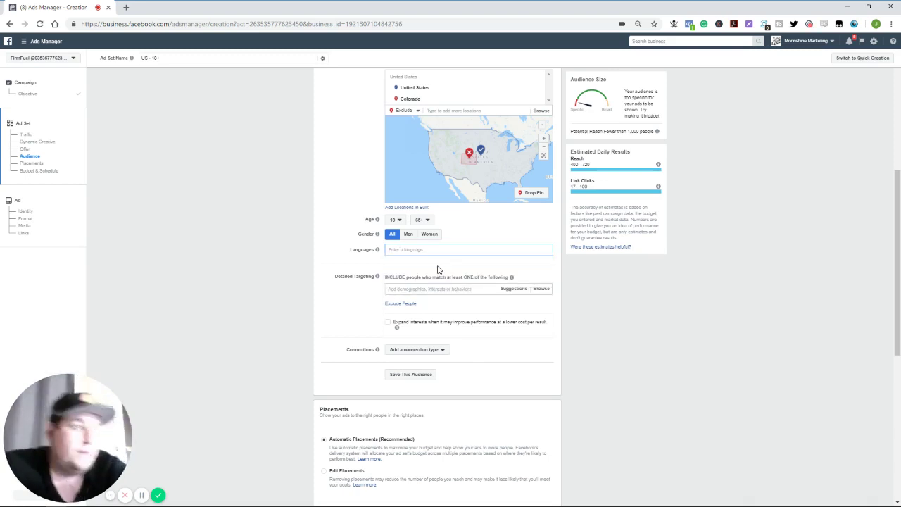
{"action": "left_click", "coordinate": [357, 188]}
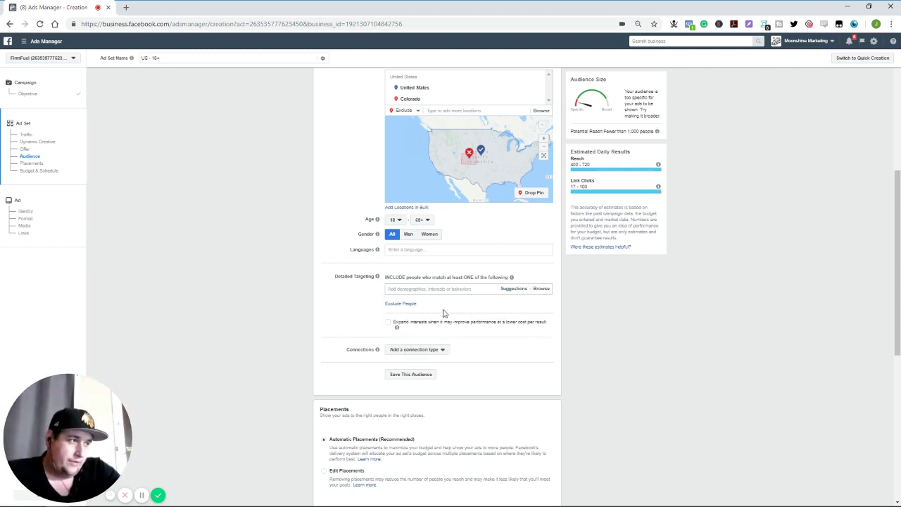
Look through the connection types for pages, apps and events, and close the list without choosing one
{"action": "left_click", "coordinate": [416, 354]}
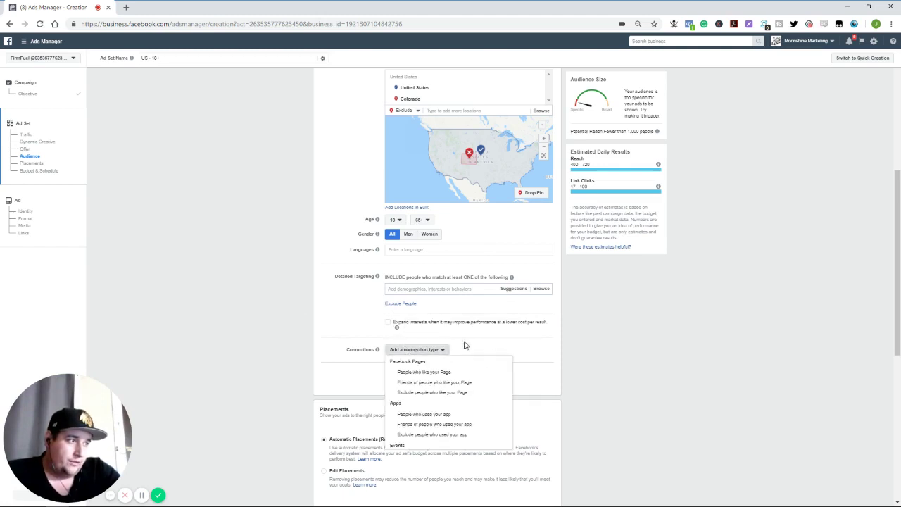
{"action": "scroll", "coordinate": [589, 356], "scroll_direction": "down", "scroll_amount": 1}
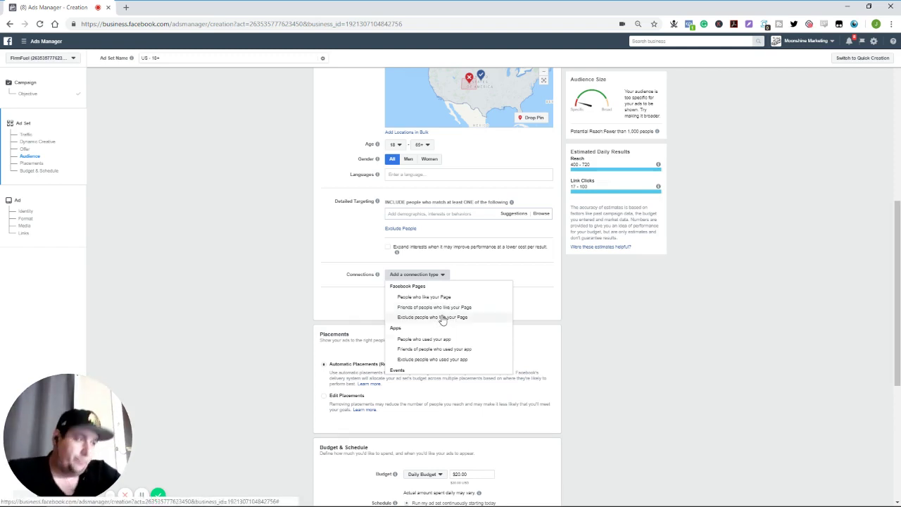
{"action": "scroll", "coordinate": [449, 309], "scroll_direction": "down", "scroll_amount": 2}
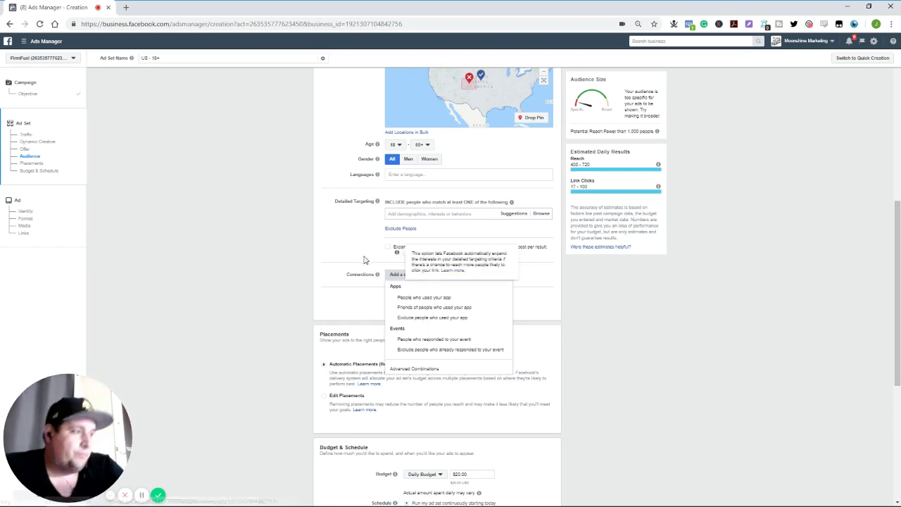
{"action": "left_click_drag", "start_coordinate": [360, 255], "coordinate": [364, 255]}
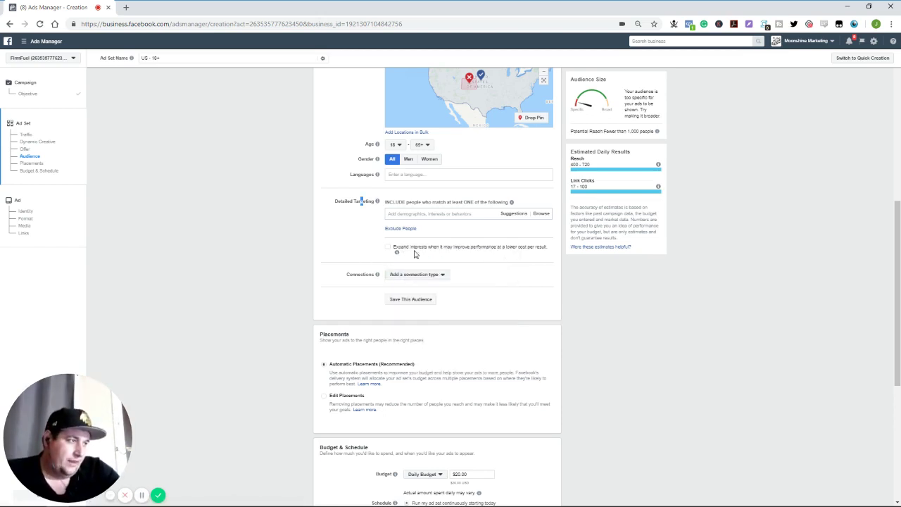
Read the help on including people in Detailed Targeting, and show and remove the section for excluding people
{"action": "mouse_move", "coordinate": [400, 253]}
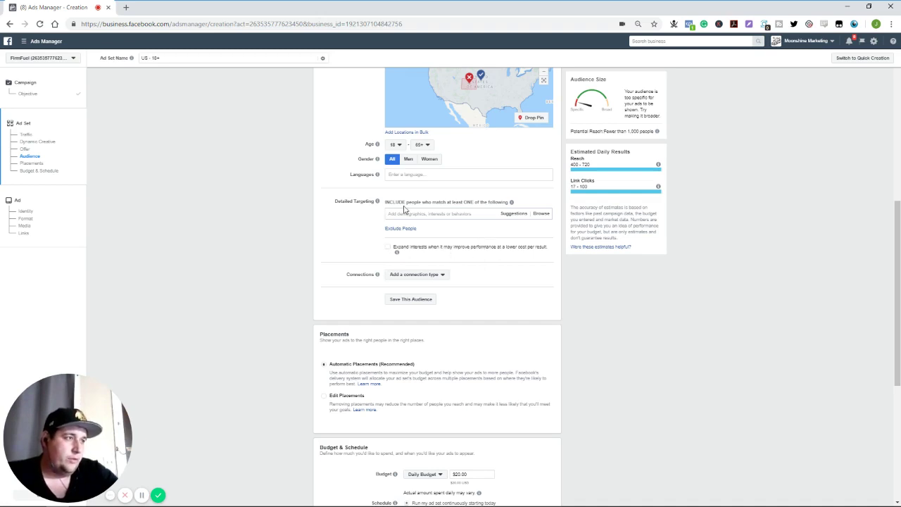
{"action": "mouse_move", "coordinate": [377, 203]}
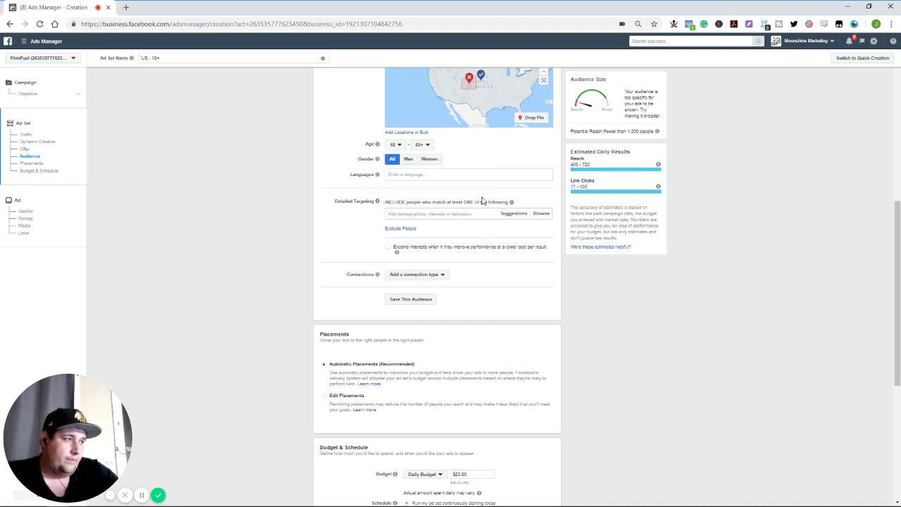
{"action": "mouse_move", "coordinate": [510, 203]}
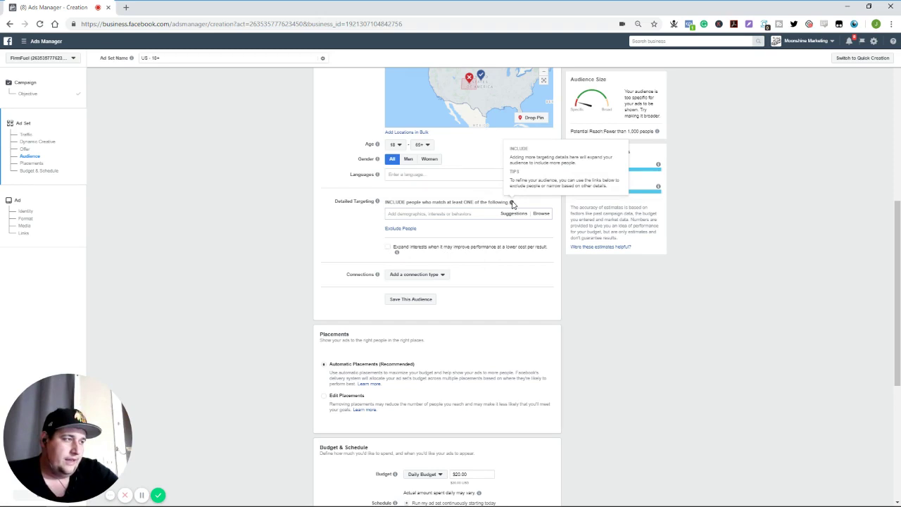
{"action": "left_click", "coordinate": [405, 229]}
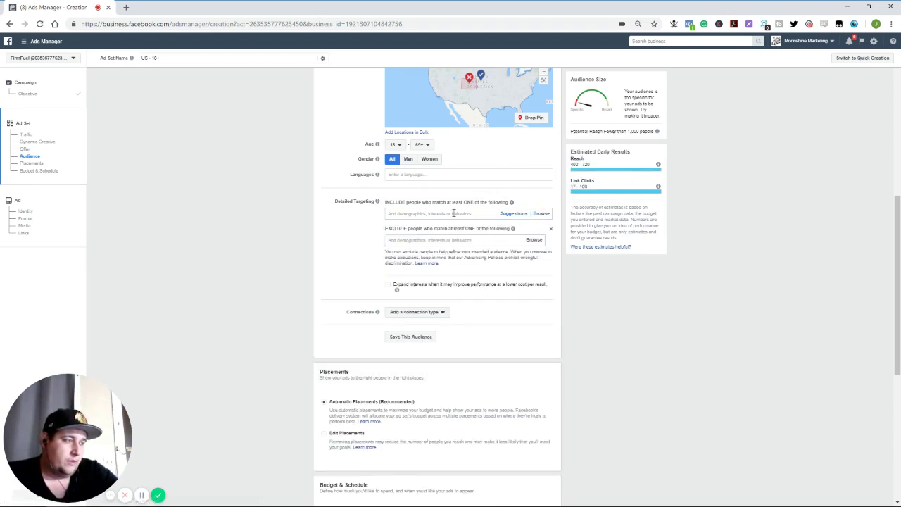
{"action": "right_click", "coordinate": [553, 229]}
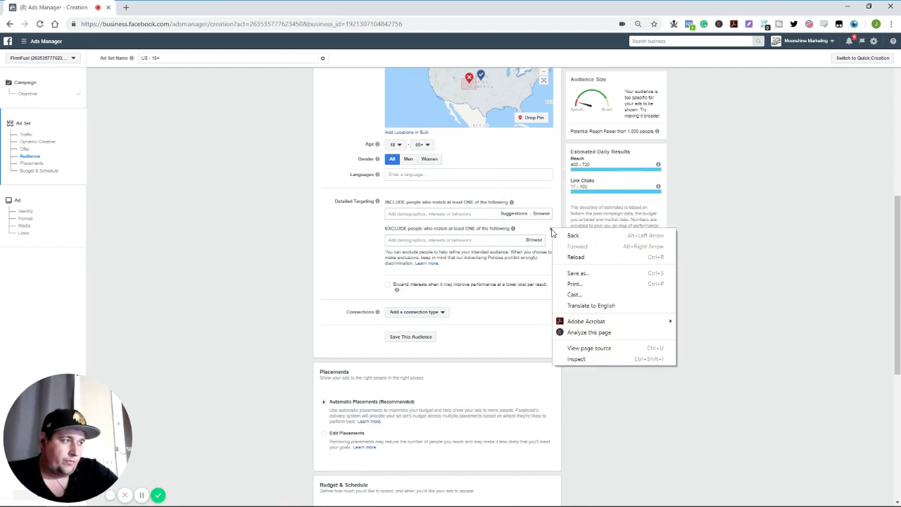
{"action": "key", "text": "Escape"}
{"action": "left_click", "coordinate": [551, 230]}
Browse the detailed targeting categories and view the details of Personal Care and Home Services under Facebook Categories
{"action": "left_click", "coordinate": [542, 214]}
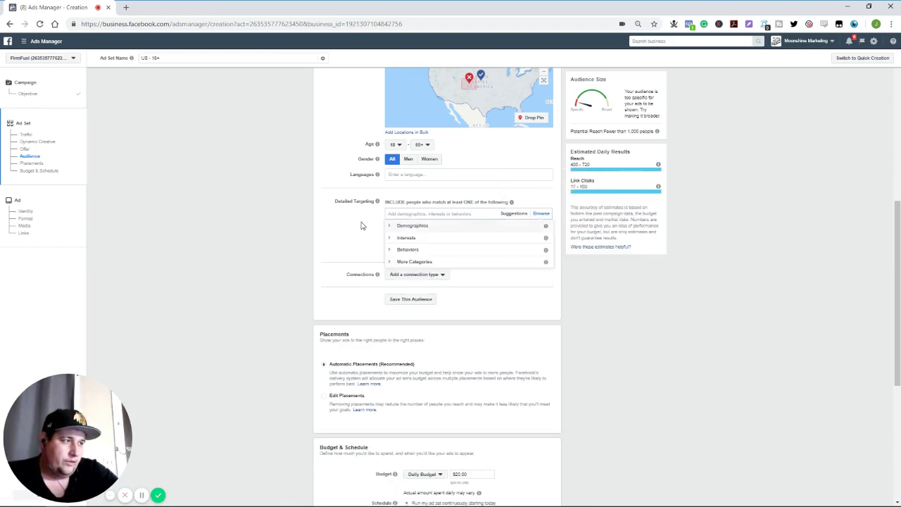
{"action": "left_click", "coordinate": [390, 262]}
{"action": "left_click", "coordinate": [396, 274]}
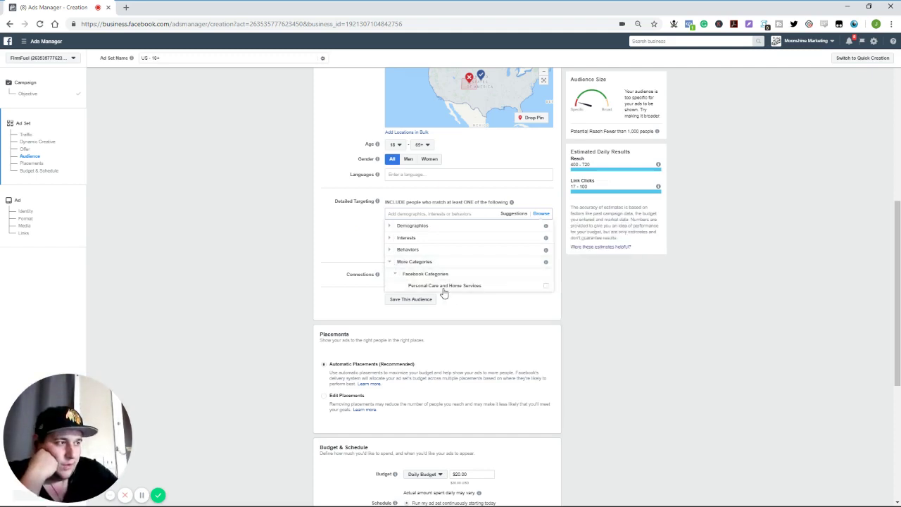
{"action": "mouse_move", "coordinate": [446, 286]}
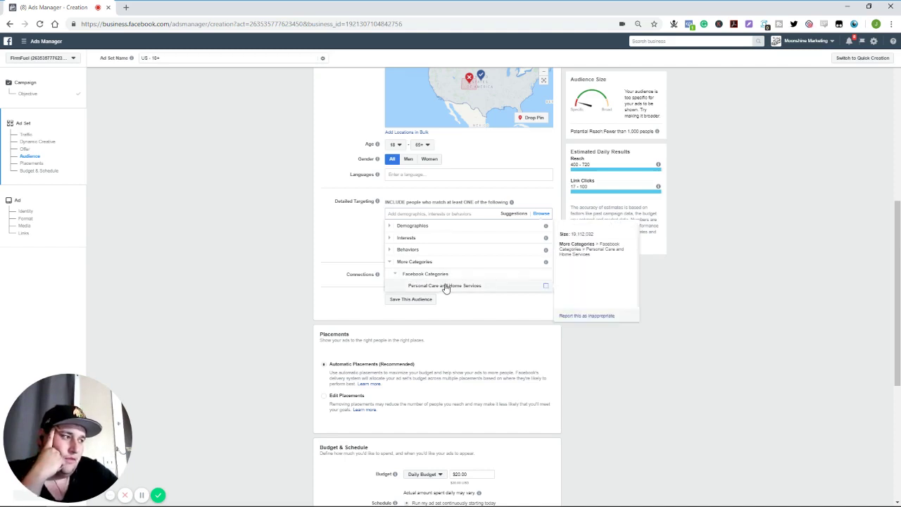
Browse the Education group under Demographics and add Undergrad Years to the detailed targeting
{"action": "left_click", "coordinate": [390, 226]}
{"action": "left_click", "coordinate": [395, 239]}
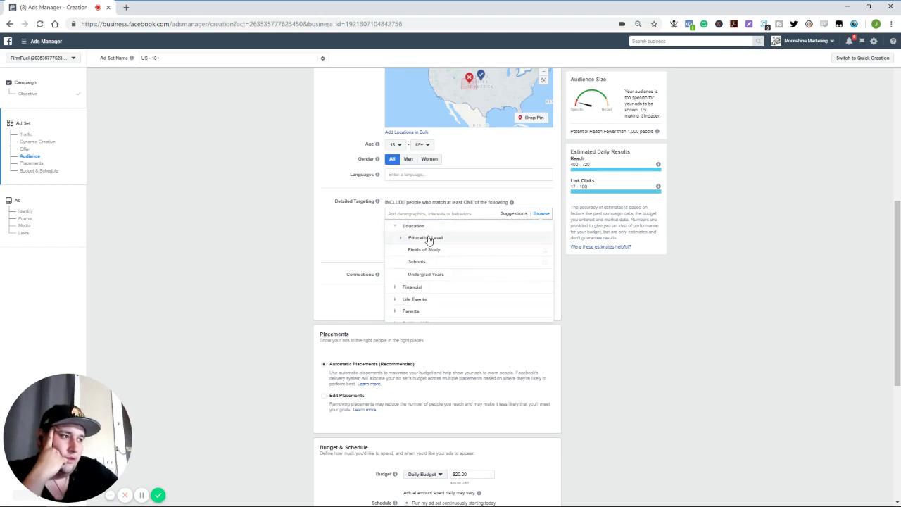
{"action": "left_click", "coordinate": [399, 241]}
{"action": "scroll", "coordinate": [422, 275], "scroll_direction": "down", "scroll_amount": 3}
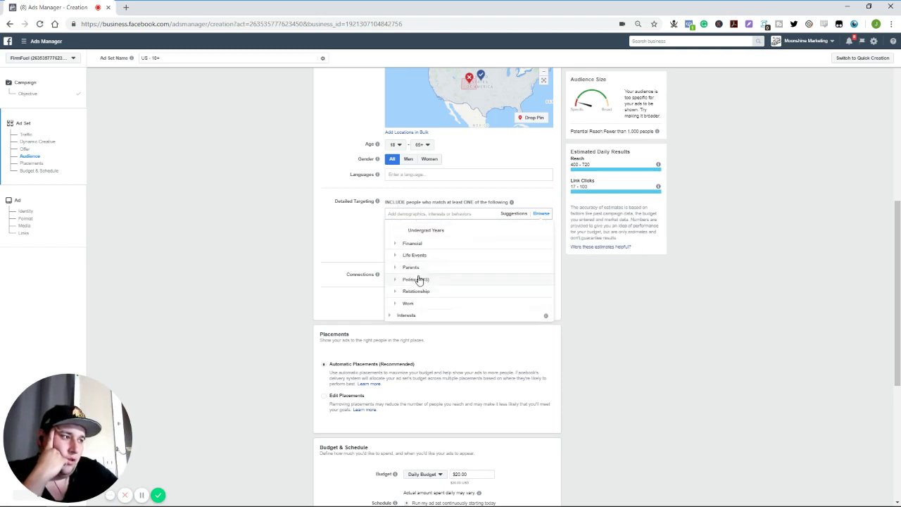
{"action": "scroll", "coordinate": [450, 295], "scroll_direction": "up", "scroll_amount": 2}
{"action": "scroll", "coordinate": [447, 296], "scroll_direction": "down", "scroll_amount": 5}
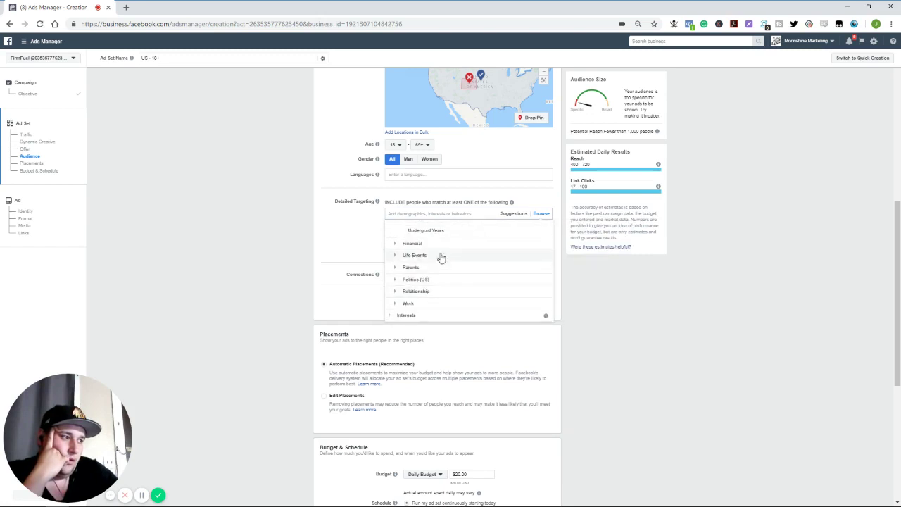
{"action": "left_click", "coordinate": [436, 235]}
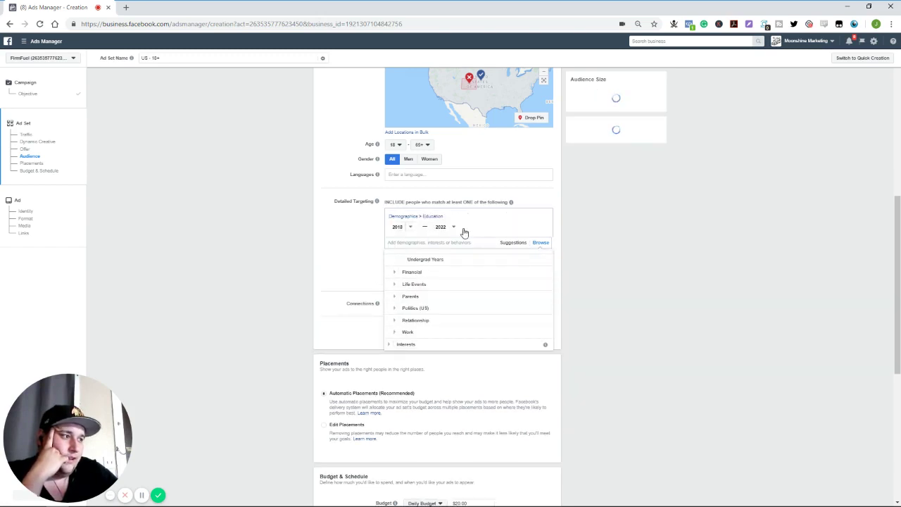
Look through the household income brackets by ZIP code under Financial demographics and view the details of the top 25%-50% bracket
{"action": "left_click", "coordinate": [397, 273]}
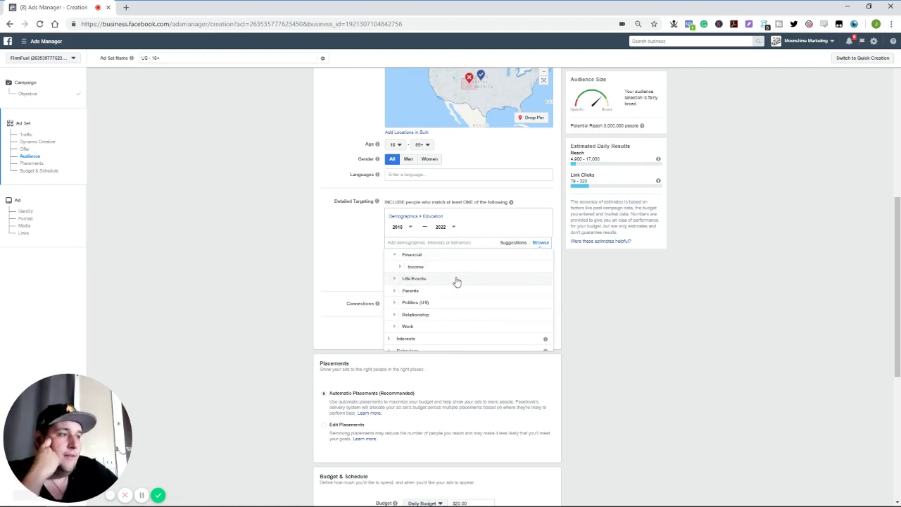
{"action": "left_click", "coordinate": [414, 268]}
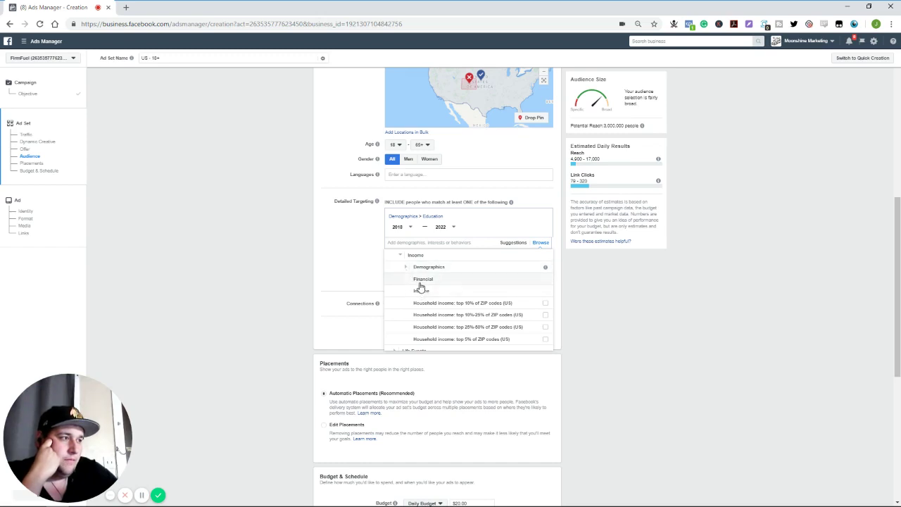
{"action": "scroll", "coordinate": [494, 279], "scroll_direction": "up", "scroll_amount": 1}
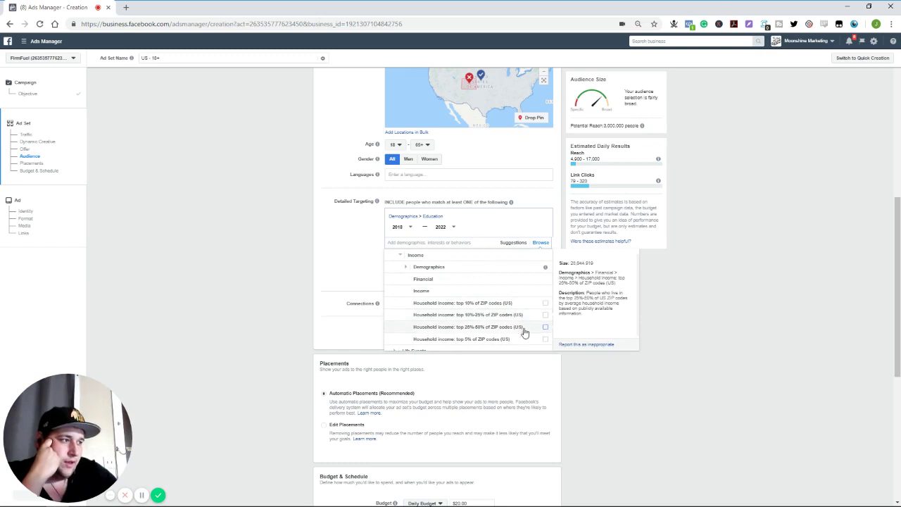
{"action": "scroll", "coordinate": [517, 327], "scroll_direction": "down", "scroll_amount": 2}
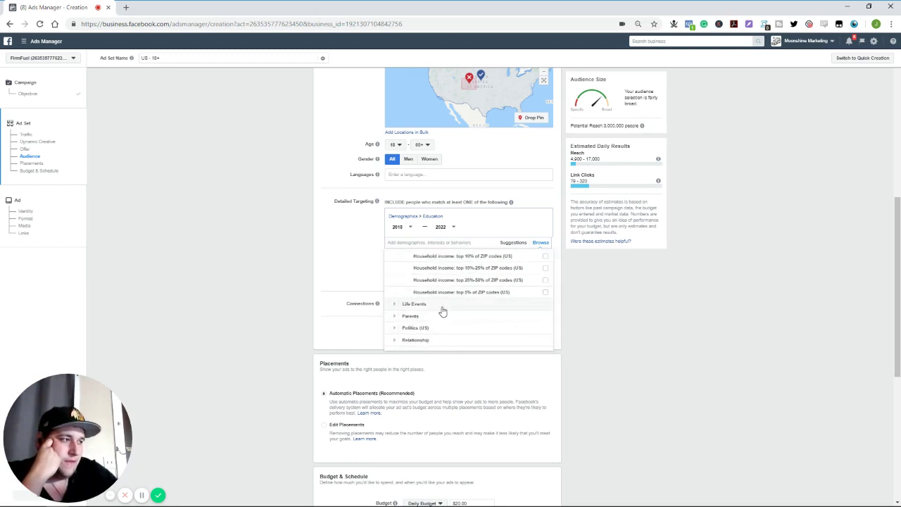
Look through the Anniversary and Birthday options under Life Events, and collapse the Birthday group
{"action": "left_click", "coordinate": [396, 304]}
{"action": "left_click", "coordinate": [403, 269]}
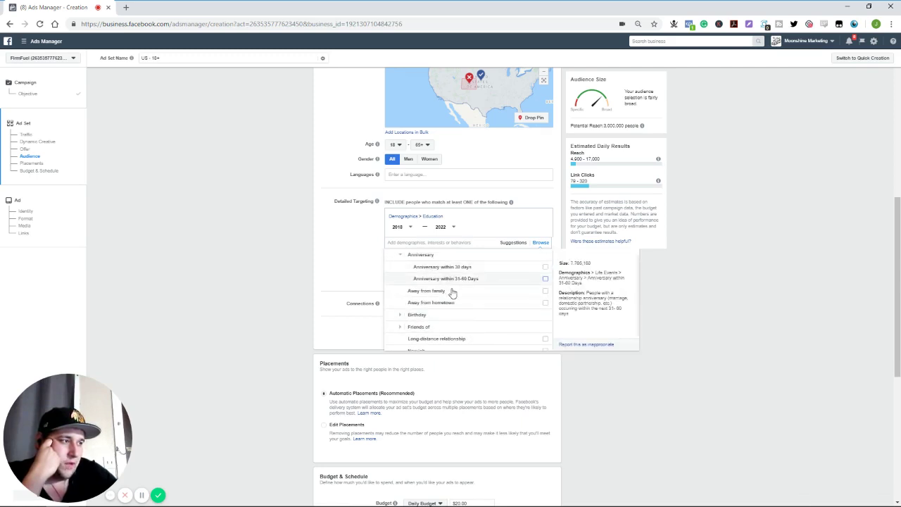
{"action": "scroll", "coordinate": [415, 295], "scroll_direction": "down", "scroll_amount": 1}
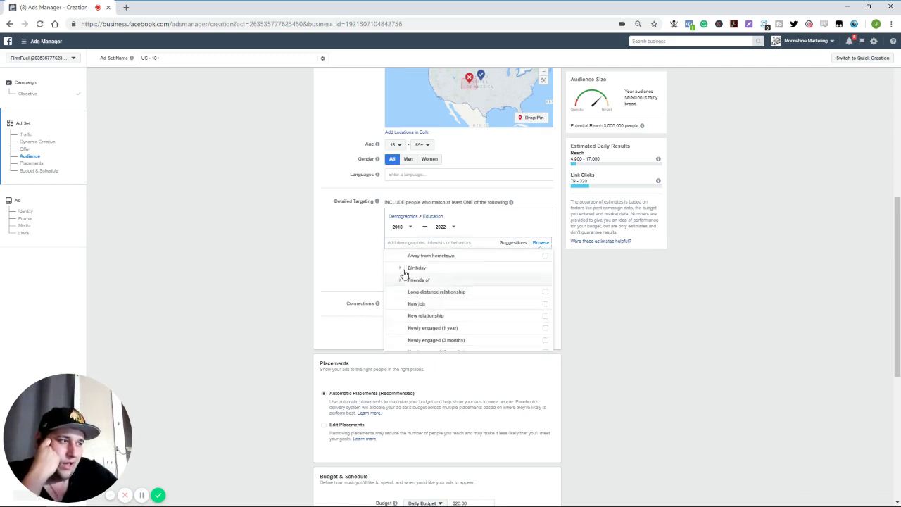
{"action": "left_click", "coordinate": [400, 268]}
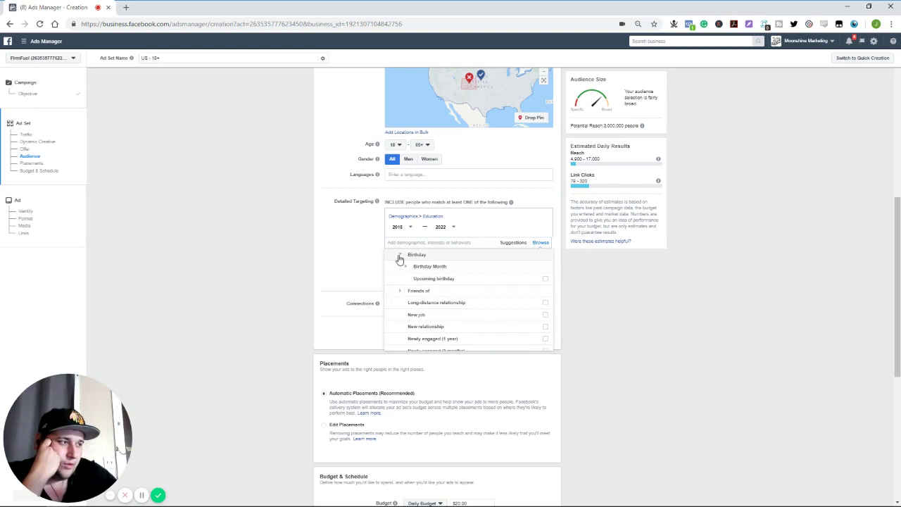
{"action": "left_click", "coordinate": [400, 257]}
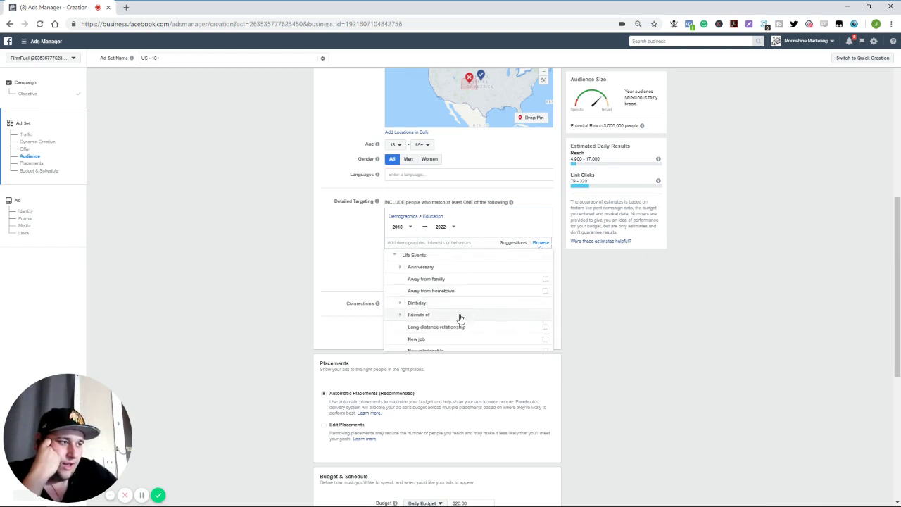
Examine the Friends of options and the remaining Life Events, such as new job, newly engaged, newlywed and recently moved
{"action": "left_click", "coordinate": [399, 316]}
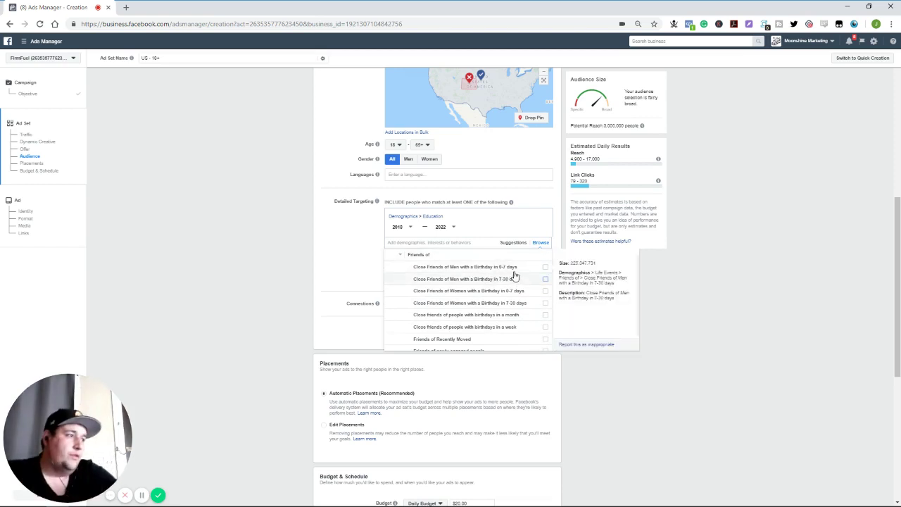
{"action": "scroll", "coordinate": [510, 309], "scroll_direction": "down", "scroll_amount": 5}
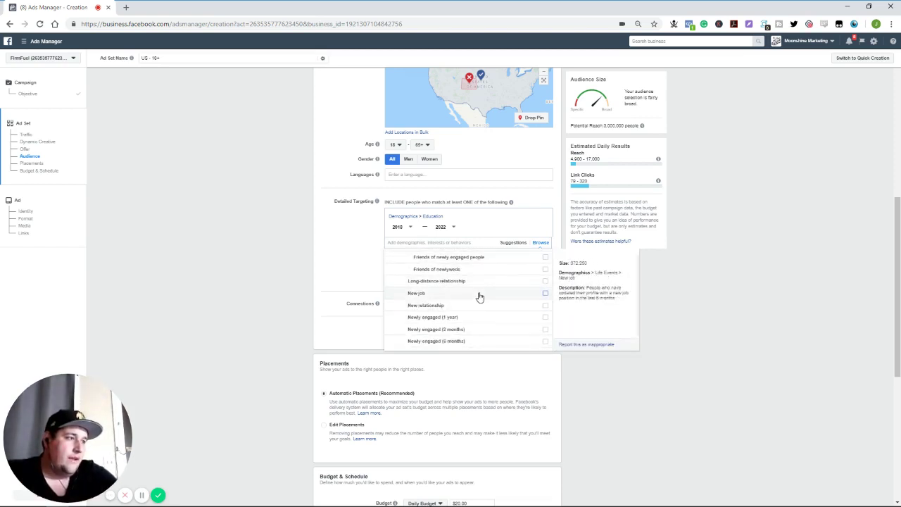
{"action": "scroll", "coordinate": [478, 295], "scroll_direction": "up", "scroll_amount": 5}
{"action": "scroll", "coordinate": [473, 303], "scroll_direction": "down", "scroll_amount": 2}
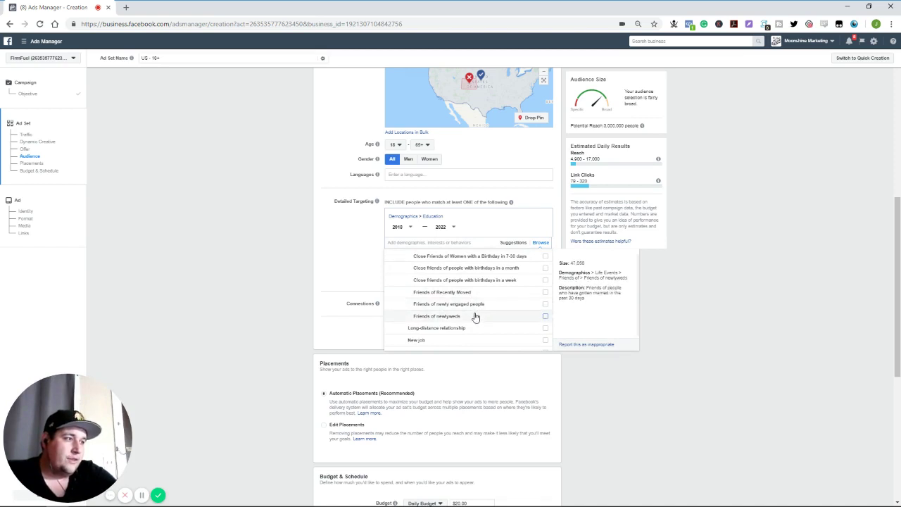
{"action": "scroll", "coordinate": [473, 317], "scroll_direction": "down", "scroll_amount": 2}
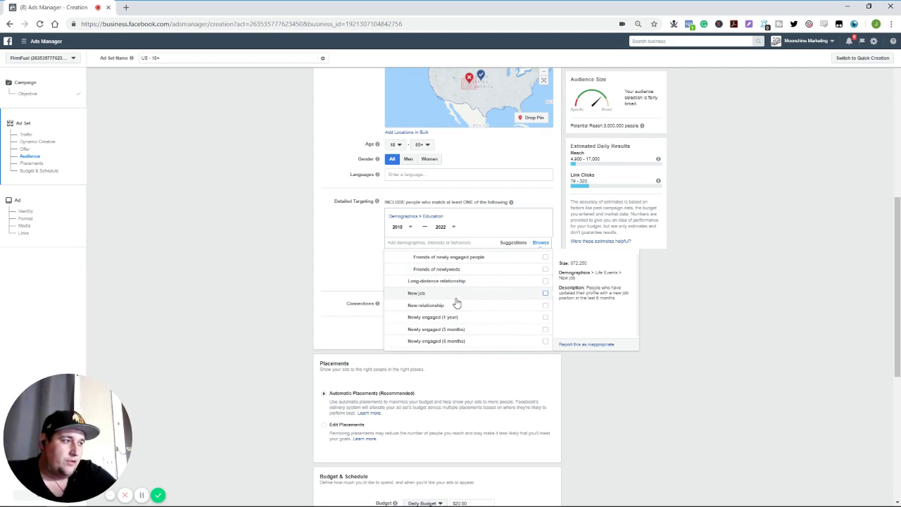
{"action": "scroll", "coordinate": [456, 304], "scroll_direction": "down", "scroll_amount": 3}
{"action": "scroll", "coordinate": [455, 309], "scroll_direction": "up", "scroll_amount": 2}
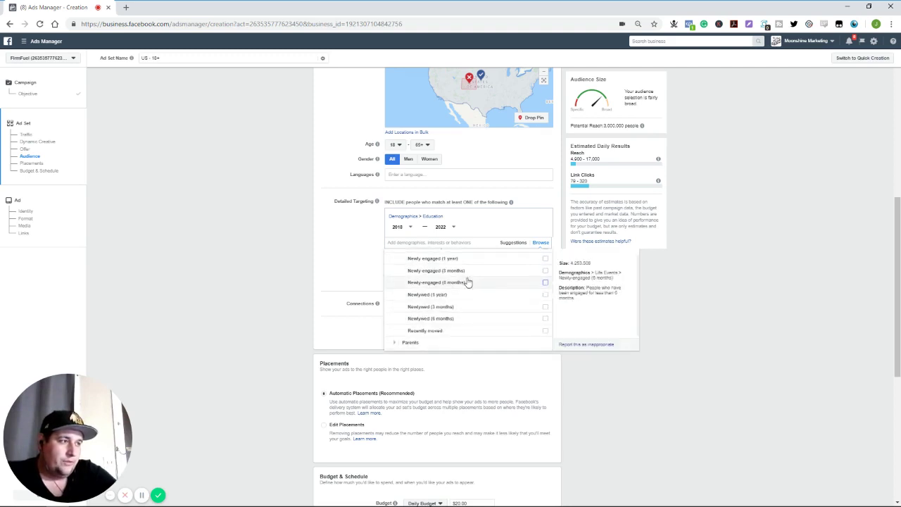
{"action": "scroll", "coordinate": [454, 311], "scroll_direction": "down", "scroll_amount": 2}
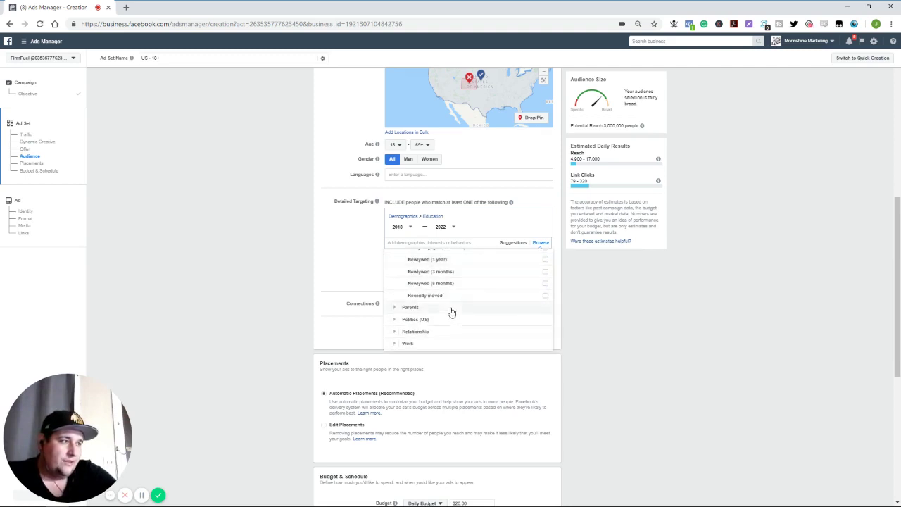
Review the All Parents options by children's age under Parents, down to parents with toddlers
{"action": "left_click", "coordinate": [395, 309]}
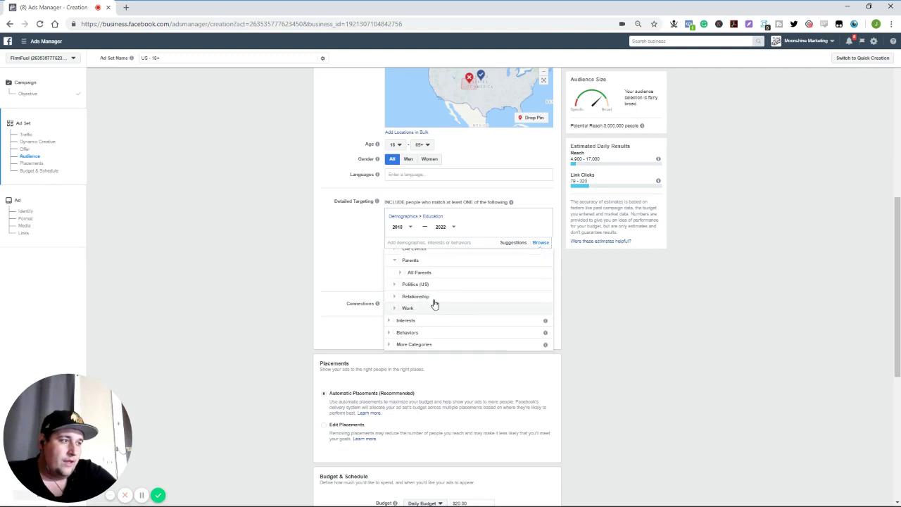
{"action": "left_click", "coordinate": [407, 271]}
{"action": "scroll", "coordinate": [443, 292], "scroll_direction": "down", "scroll_amount": 3}
{"action": "scroll", "coordinate": [450, 289], "scroll_direction": "up", "scroll_amount": 4}
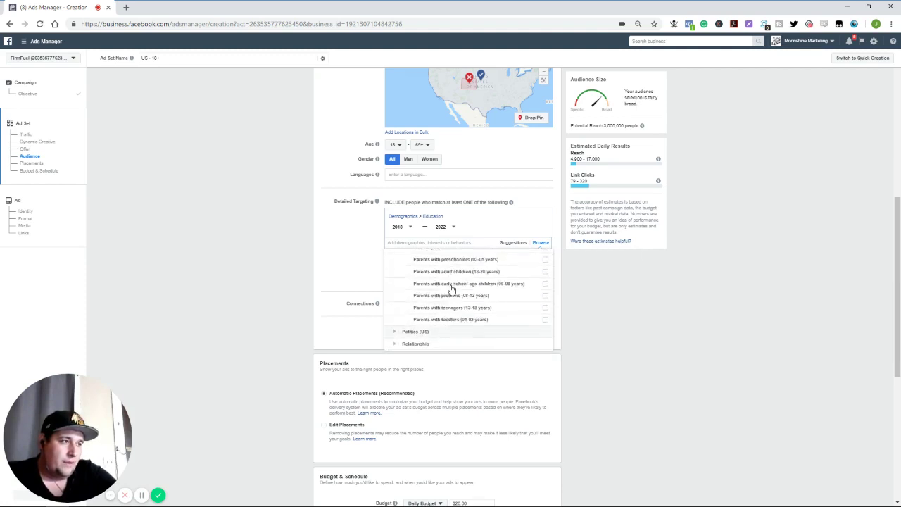
{"action": "scroll", "coordinate": [466, 270], "scroll_direction": "down", "scroll_amount": 2}
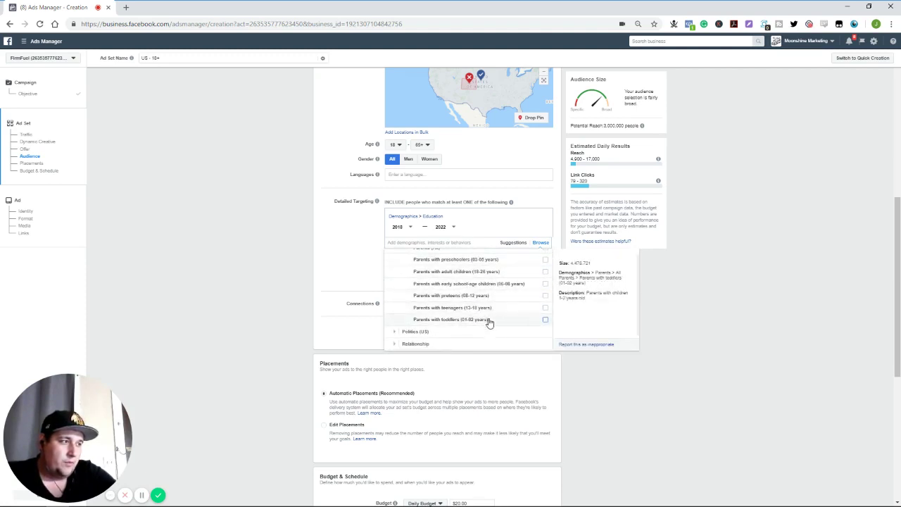
Examine the Politics (US) options for political content engagement and for conservative, liberal and moderate affiliation
{"action": "left_click", "coordinate": [396, 332]}
{"action": "scroll", "coordinate": [457, 303], "scroll_direction": "down", "scroll_amount": 3}
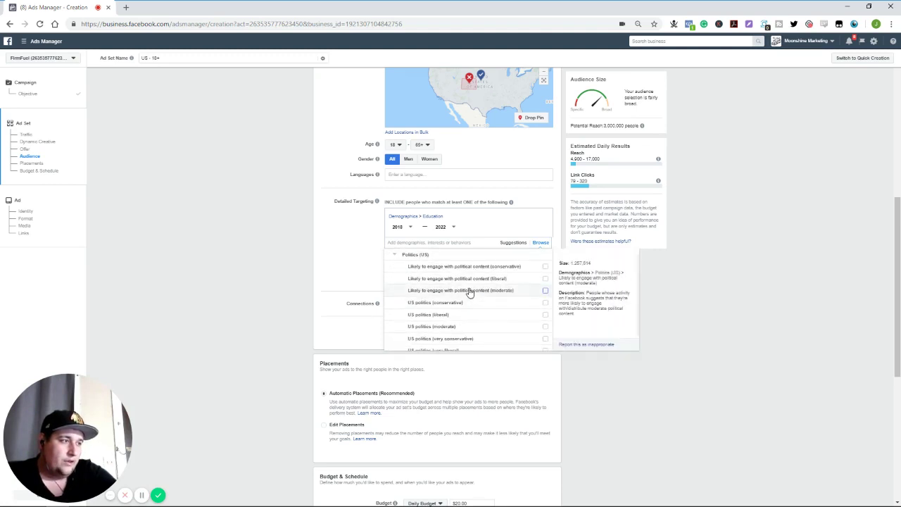
{"action": "scroll", "coordinate": [461, 288], "scroll_direction": "down", "scroll_amount": 2}
{"action": "scroll", "coordinate": [461, 302], "scroll_direction": "up", "scroll_amount": 2}
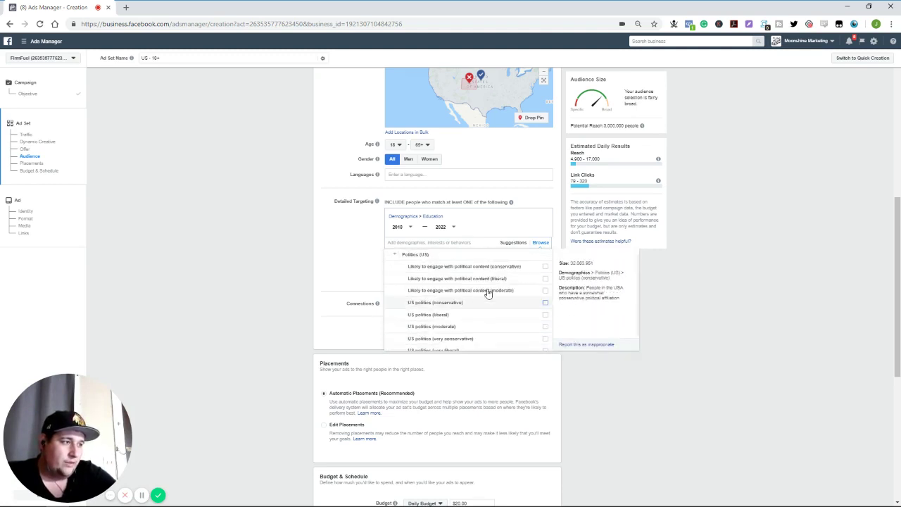
{"action": "scroll", "coordinate": [441, 317], "scroll_direction": "down", "scroll_amount": 2}
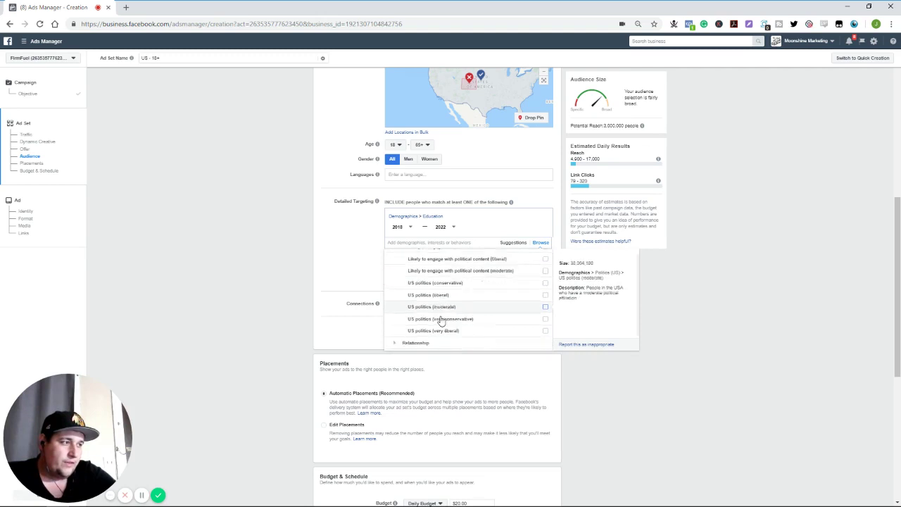
Look through the Relationship Status options under Relationship, from Civil Union to Widowed
{"action": "left_click", "coordinate": [397, 316]}
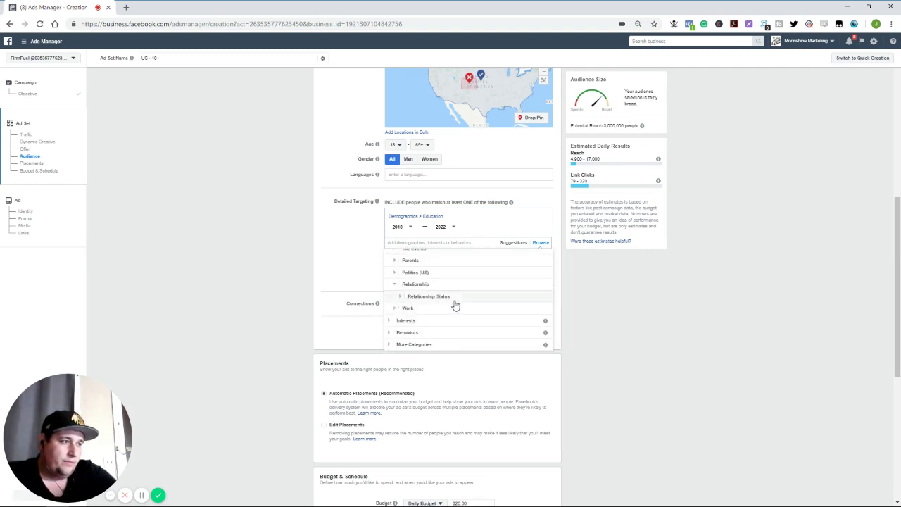
{"action": "left_click", "coordinate": [404, 300]}
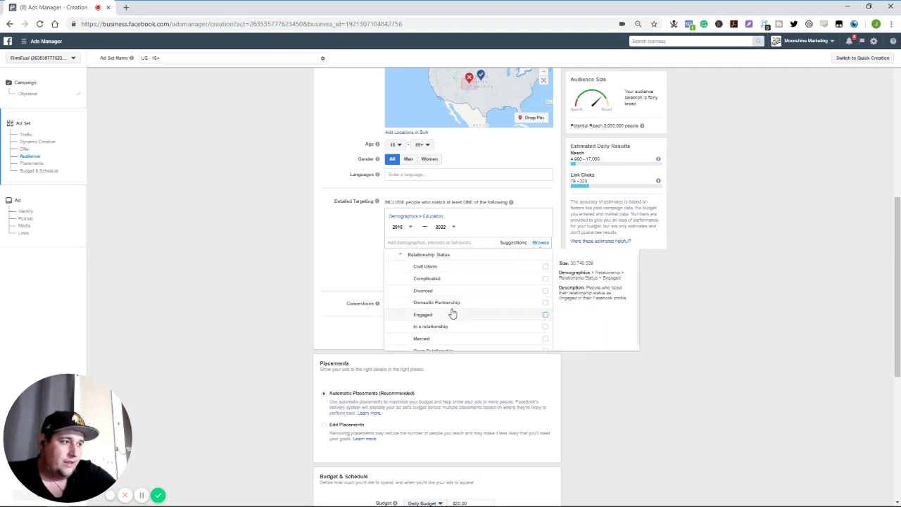
{"action": "scroll", "coordinate": [454, 313], "scroll_direction": "down", "scroll_amount": 2}
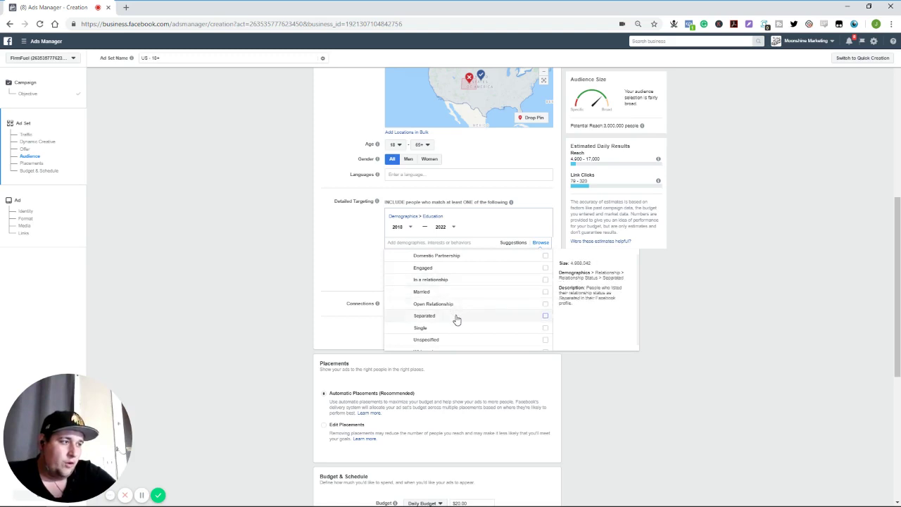
{"action": "scroll", "coordinate": [467, 332], "scroll_direction": "down", "scroll_amount": 1}
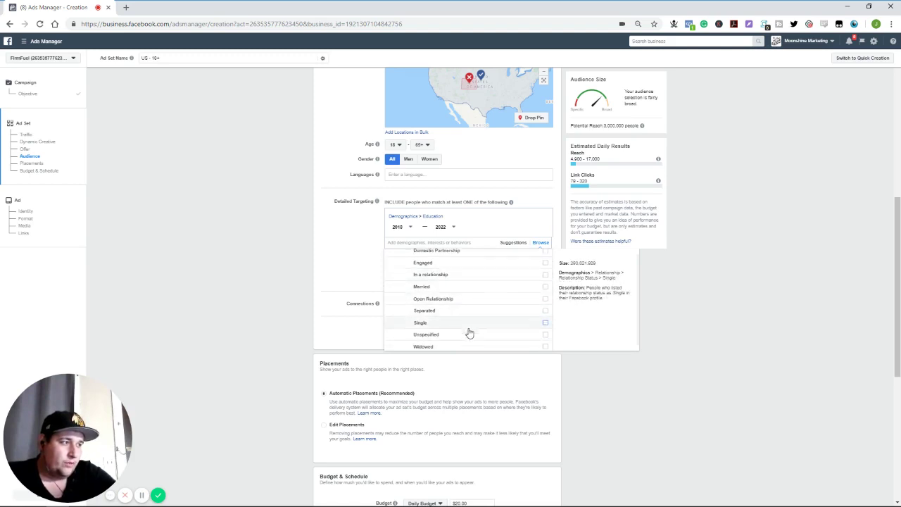
Expand the Work demographics and view the listed Industries
{"action": "left_click", "coordinate": [394, 310]}
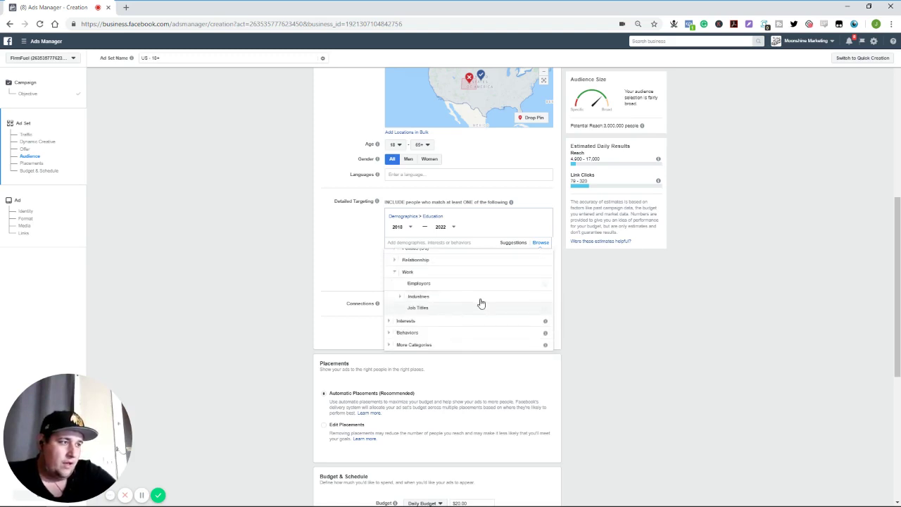
{"action": "left_click", "coordinate": [401, 295]}
{"action": "left_click", "coordinate": [420, 259]}
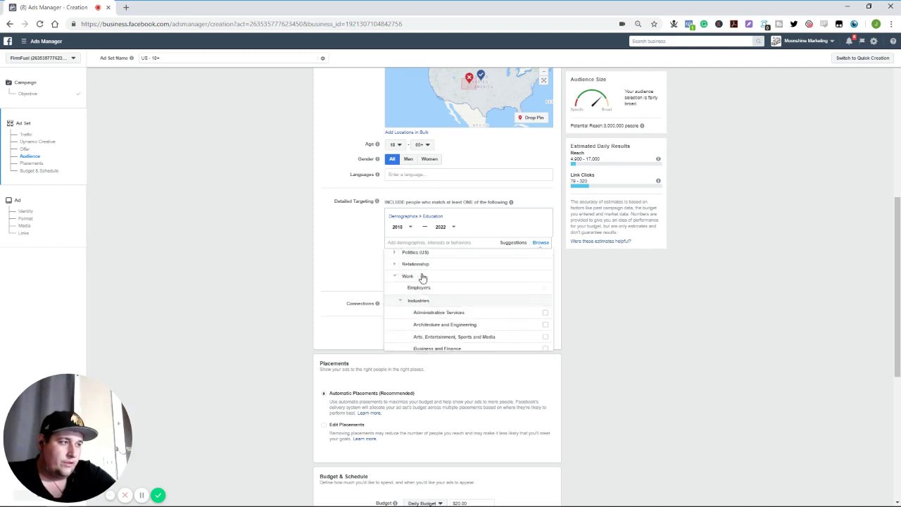
Search the Work employers list for coca cola
{"action": "left_click", "coordinate": [422, 290]}
{"action": "left_click", "coordinate": [441, 258]}
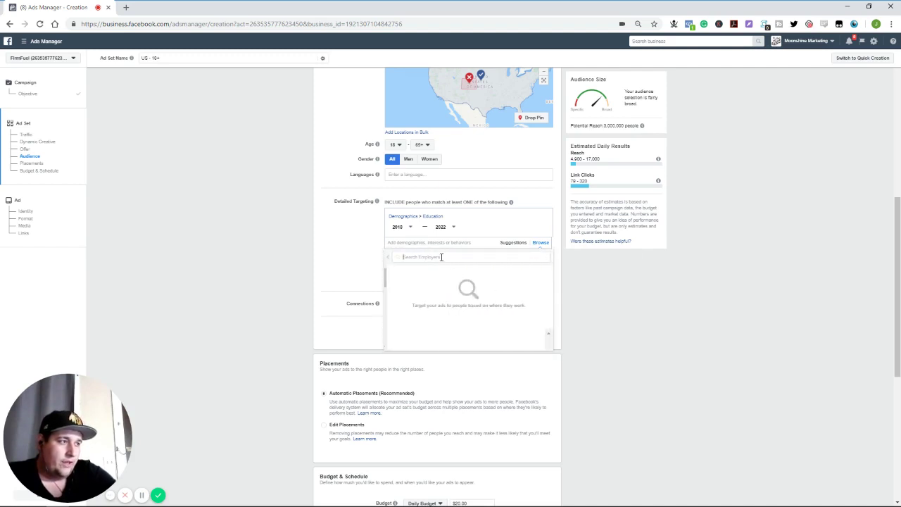
{"action": "type", "text": "coac"}
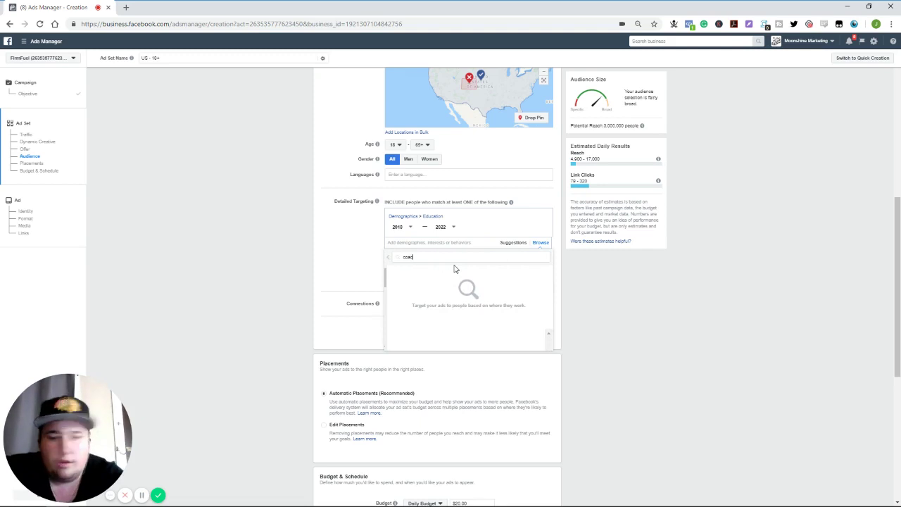
{"action": "type", "text": "h"}
{"action": "key", "text": "BackSpace"}
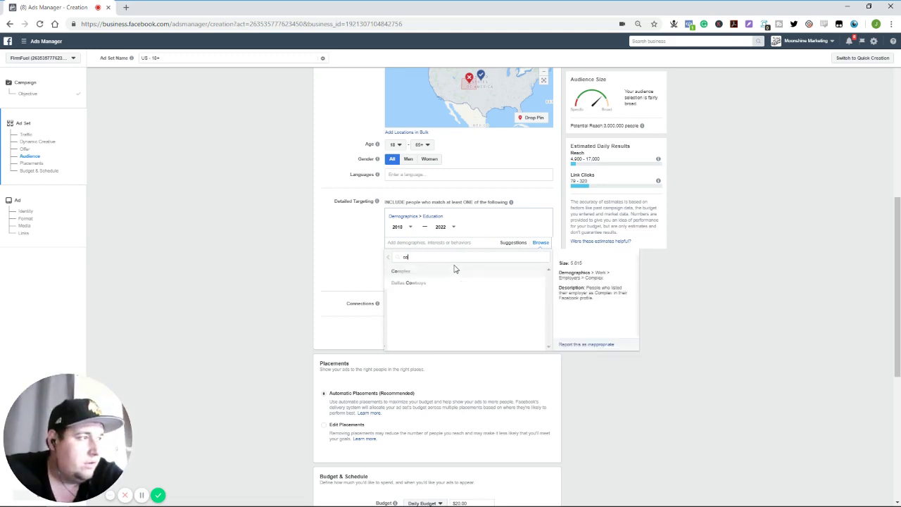
{"action": "type", "text": "ca co"}
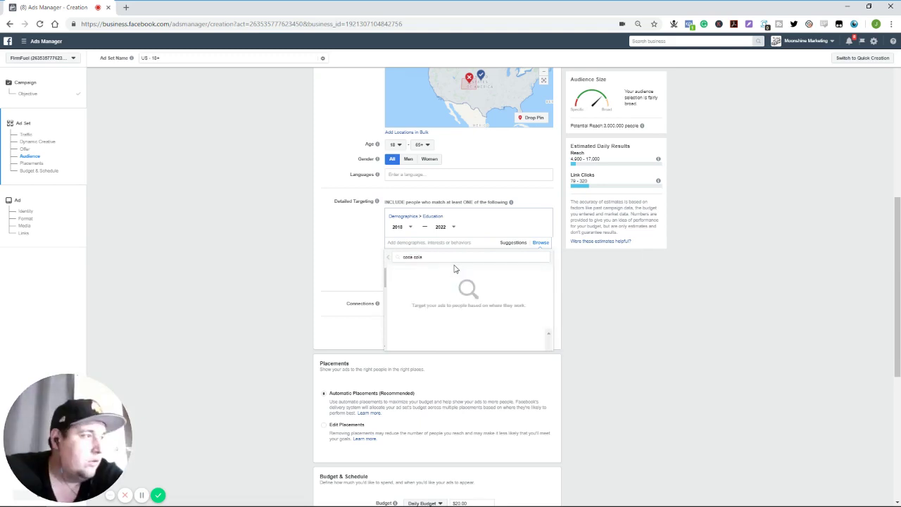
{"action": "key", "text": "BackSpace"}
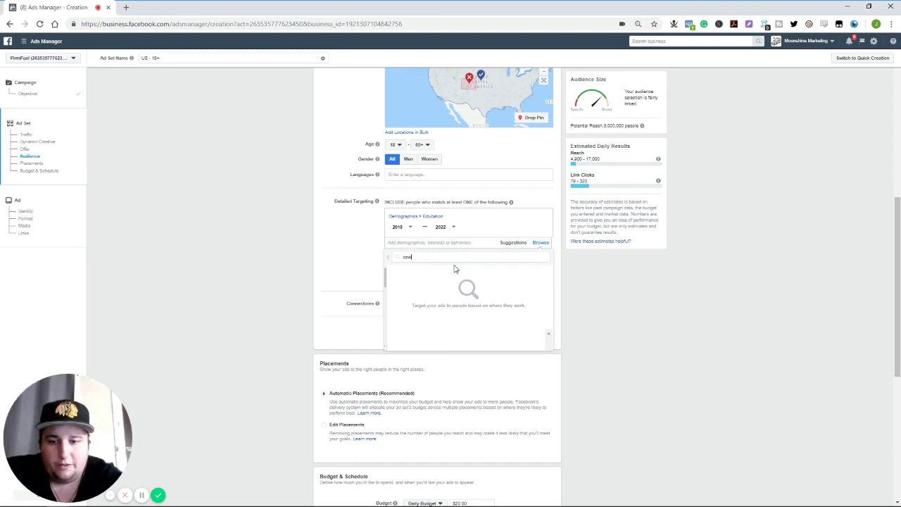
Search the employers for cowboys, IBM and Google, clear the search and return to the targeting categories
{"action": "type", "text": "boys"}
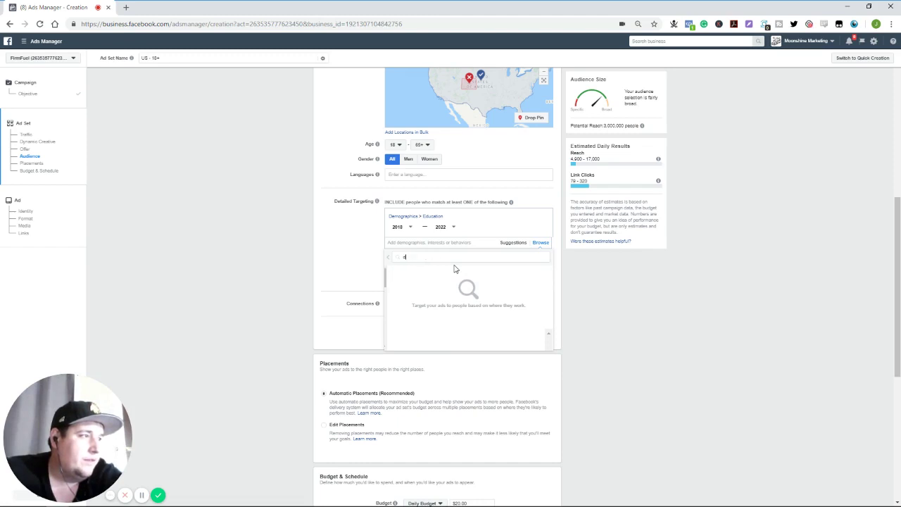
{"action": "type", "text": "ll"}
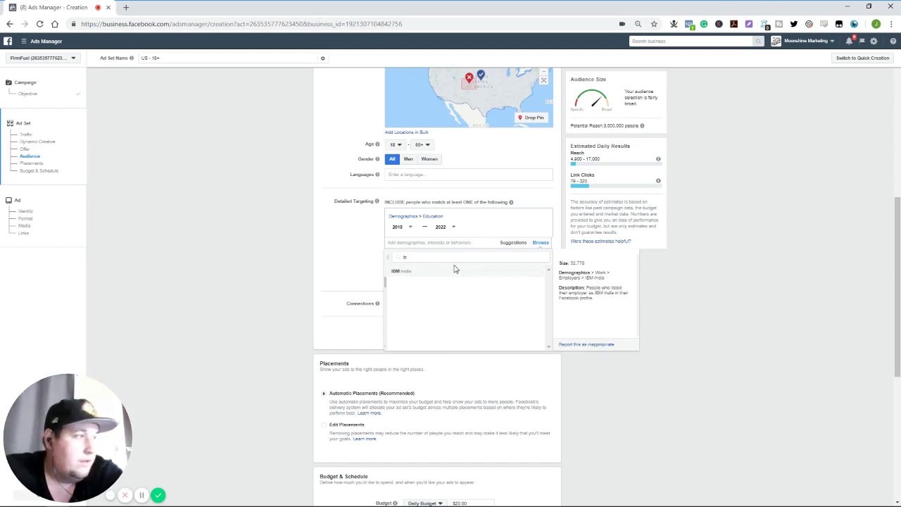
{"action": "key", "text": "BackSpace"}
{"action": "key", "text": "BackSpace"}
{"action": "key", "text": "BackSpace"}
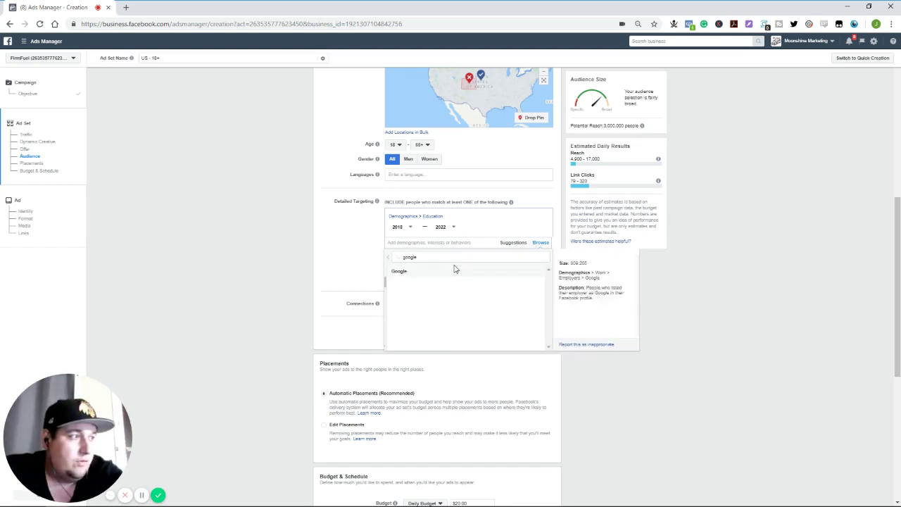
{"action": "key", "text": "BackSpace"}
{"action": "key", "text": "BackSpace"}
{"action": "key", "text": "BackSpace"}
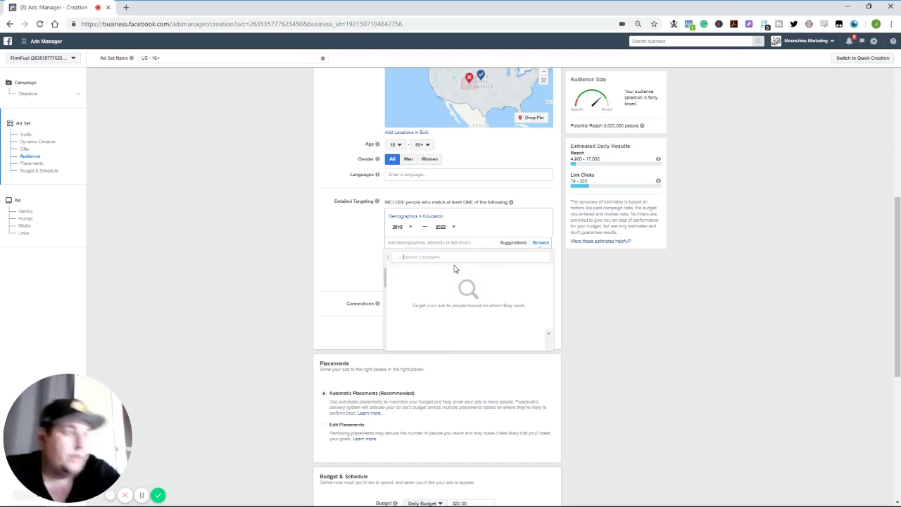
{"action": "left_click", "coordinate": [388, 258]}
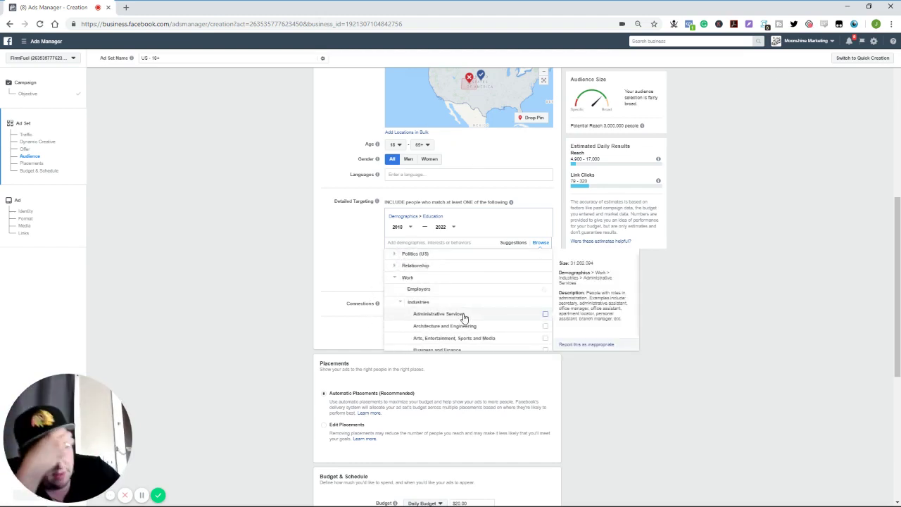
Look through the remaining Industries and search the Work job titles for a chief executive title
{"action": "scroll", "coordinate": [457, 317], "scroll_direction": "down", "scroll_amount": 5}
{"action": "scroll", "coordinate": [432, 312], "scroll_direction": "down", "scroll_amount": 3}
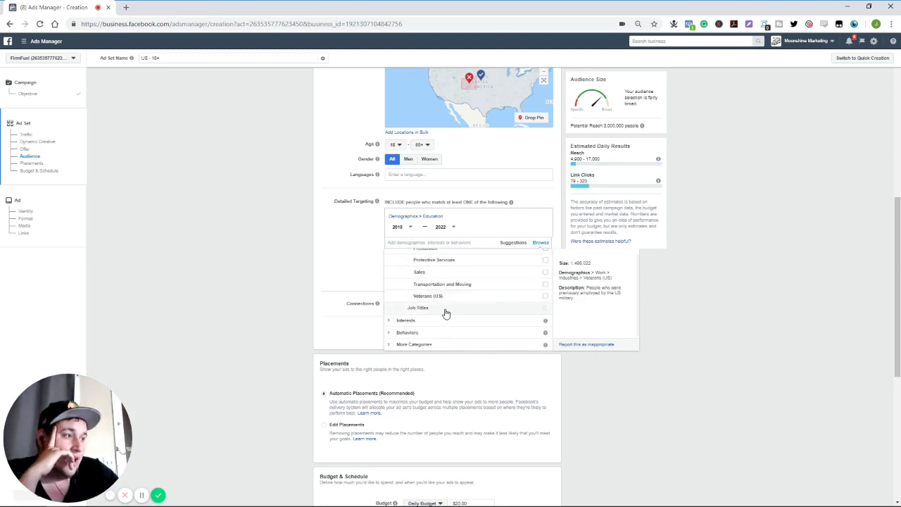
{"action": "left_click", "coordinate": [439, 310]}
{"action": "double_click", "coordinate": [425, 258]}
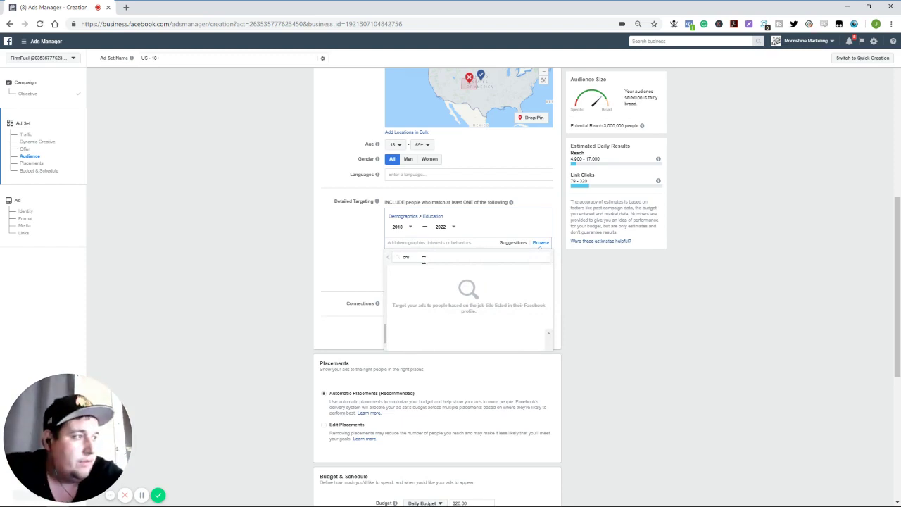
{"action": "key", "text": "BackSpace"}
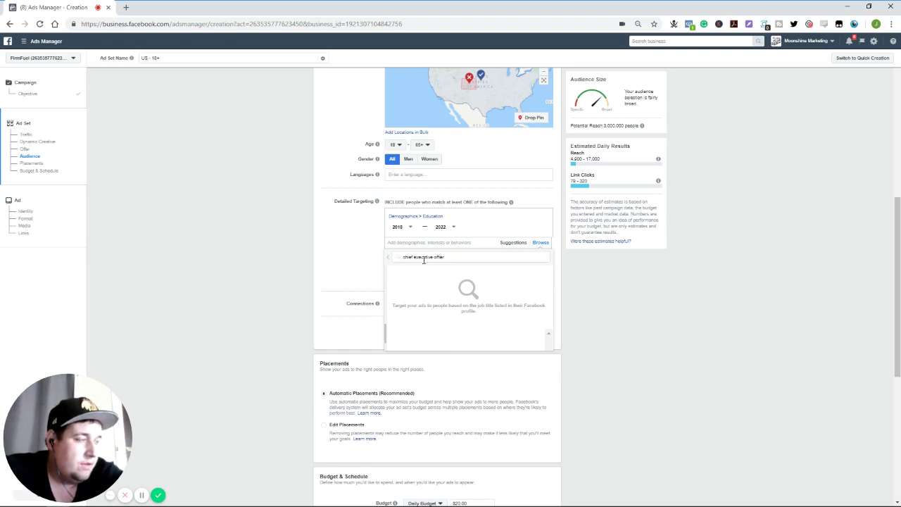
{"action": "key", "text": "BackSpace"}
{"action": "key", "text": "BackSpace"}
{"action": "key", "text": "BackSpace"}
{"action": "key", "text": "BackSpace"}
{"action": "key", "text": "BackSpace"}
{"action": "key", "text": "BackSpace"}
{"action": "key", "text": "BackSpace"}
{"action": "key", "text": "BackSpace"}
{"action": "key", "text": "BackSpace"}
{"action": "key", "text": "BackSpace"}
{"action": "key", "text": "BackSpace"}
{"action": "key", "text": "BackSpace"}
{"action": "key", "text": "BackSpace"}
{"action": "key", "text": "BackSpace"}
{"action": "key", "text": "BackSpace"}
{"action": "key", "text": "BackSpace"}
{"action": "key", "text": "BackSpace"}
{"action": "key", "text": "BackSpace"}
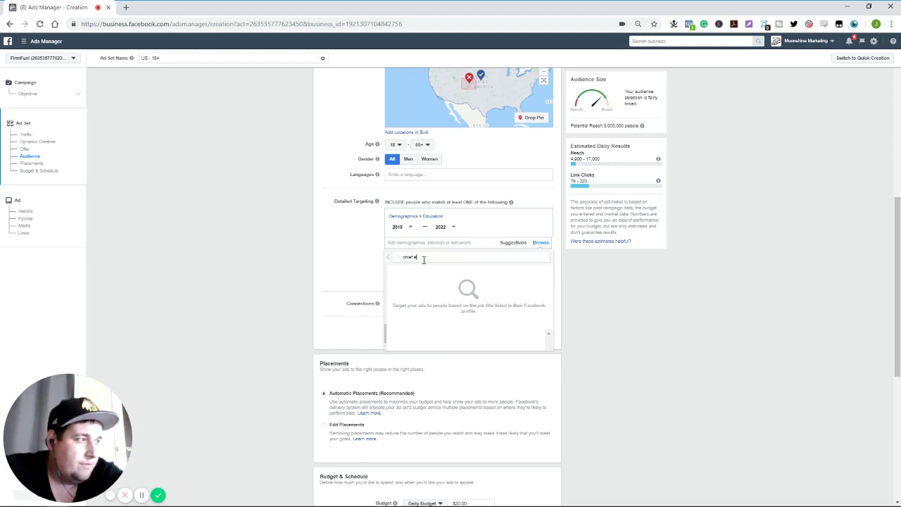
Search the job titles for founder, clear the search and return to the targeting categories
{"action": "type", "text": "to"}
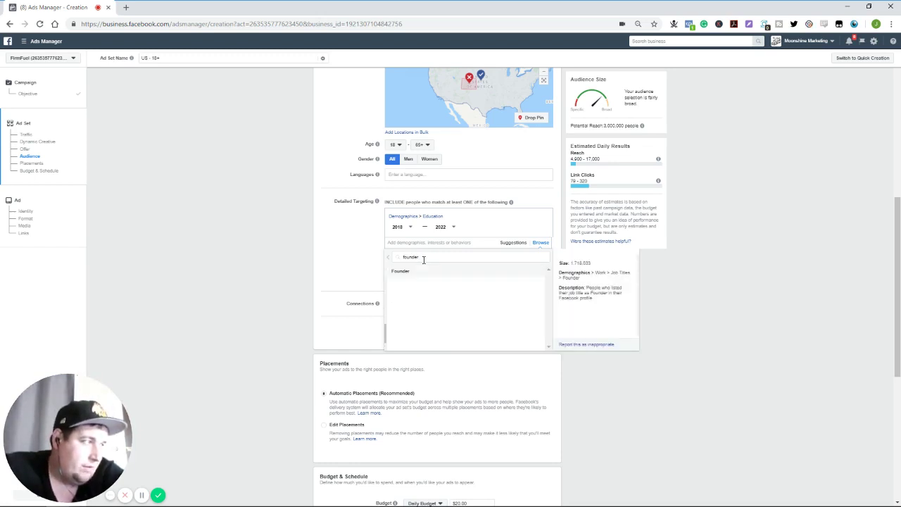
{"action": "key", "text": "BackSpace"}
{"action": "key", "text": "BackSpace"}
{"action": "key", "text": "BackSpace"}
{"action": "key", "text": "BackSpace"}
{"action": "key", "text": "BackSpace"}
{"action": "key", "text": "BackSpace"}
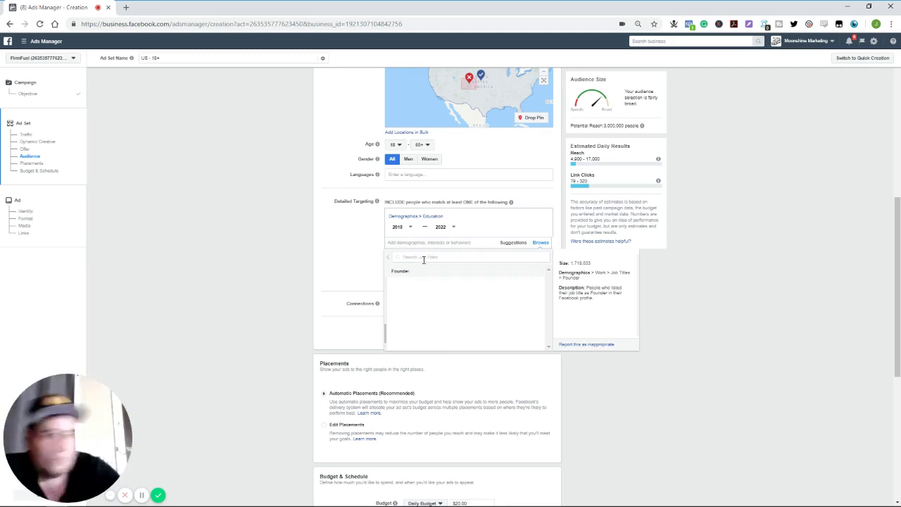
{"action": "left_click", "coordinate": [389, 258]}
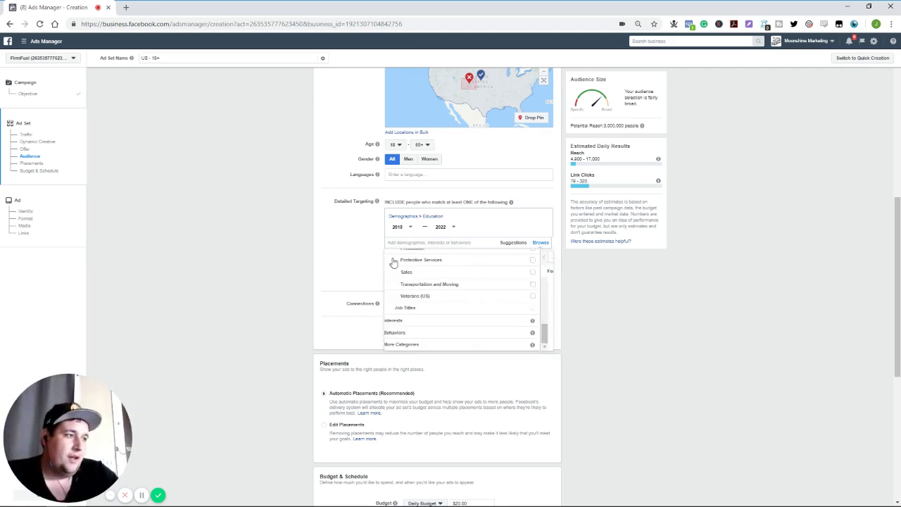
Expand Interests and look through the Business and industry options, from Advertising to Small business
{"action": "scroll", "coordinate": [425, 296], "scroll_direction": "down", "scroll_amount": 1}
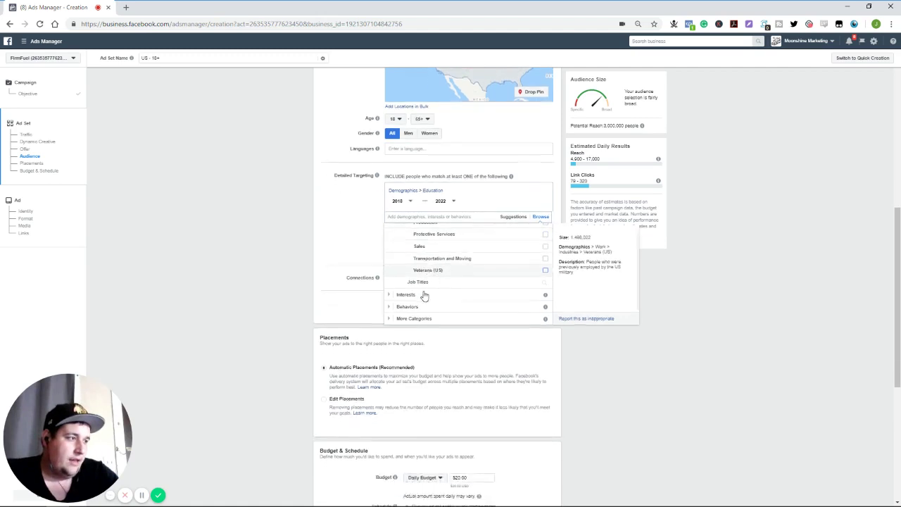
{"action": "left_click", "coordinate": [391, 275]}
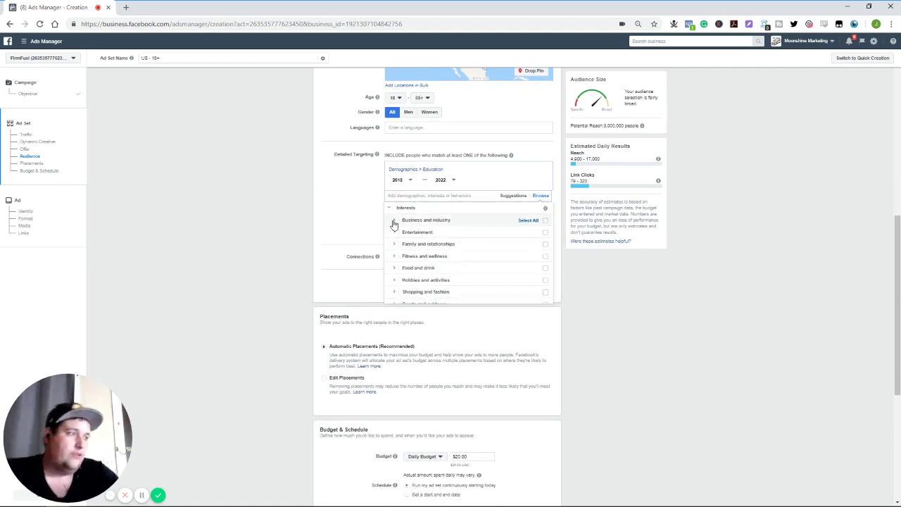
{"action": "left_click", "coordinate": [394, 221]}
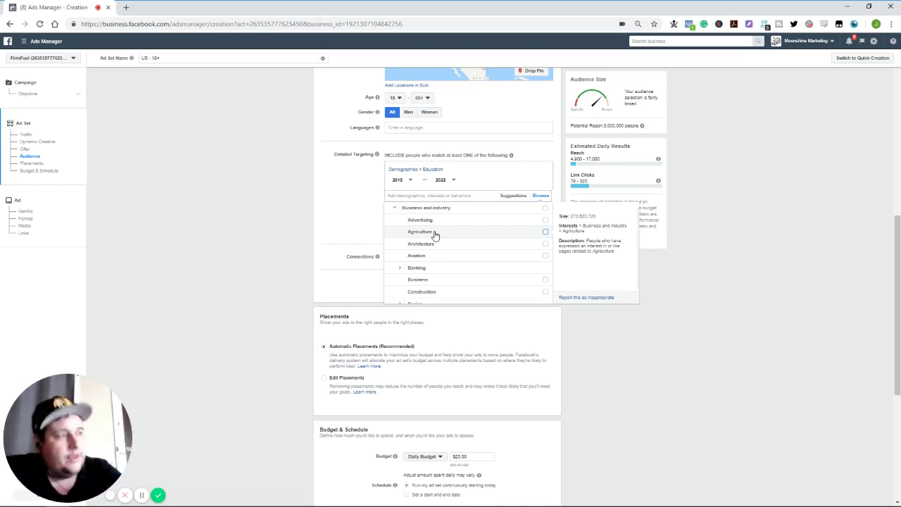
{"action": "scroll", "coordinate": [423, 283], "scroll_direction": "down", "scroll_amount": 2}
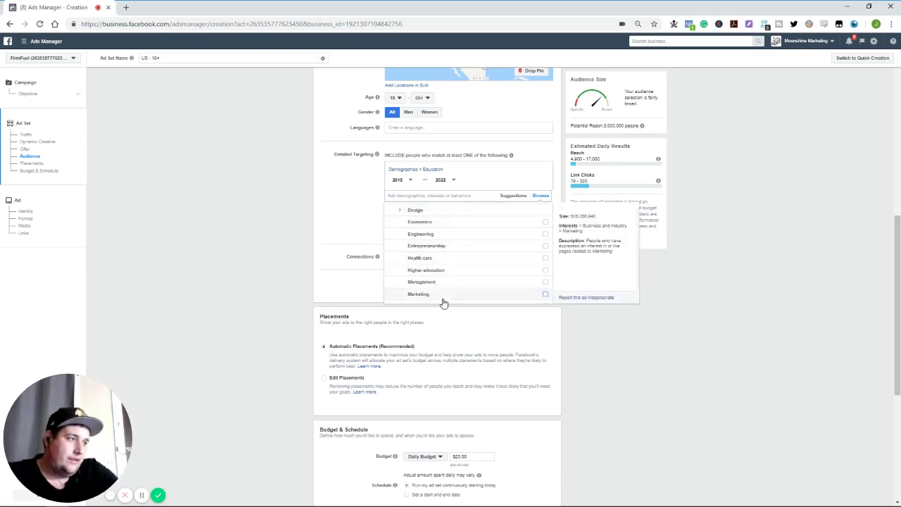
{"action": "scroll", "coordinate": [434, 282], "scroll_direction": "down", "scroll_amount": 3}
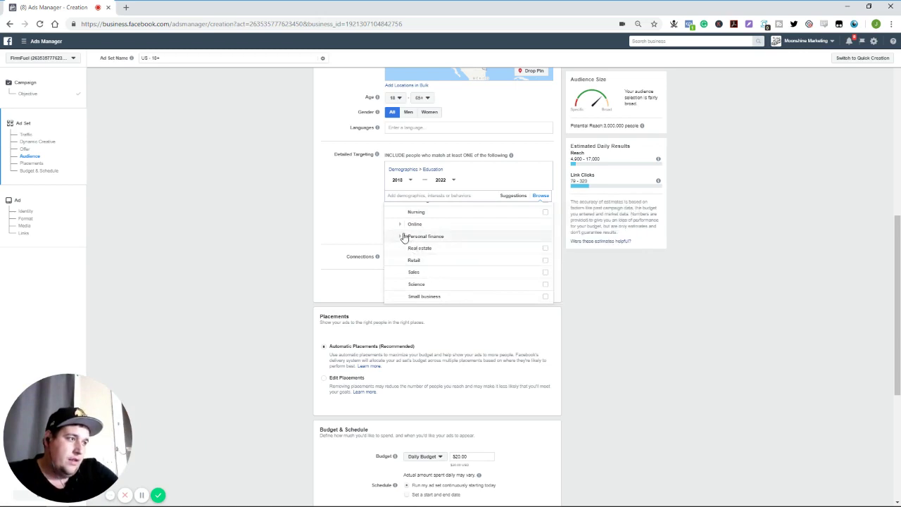
Examine the Online interests under Business and industry, from Digital marketing to Web hosting
{"action": "left_click", "coordinate": [403, 225]}
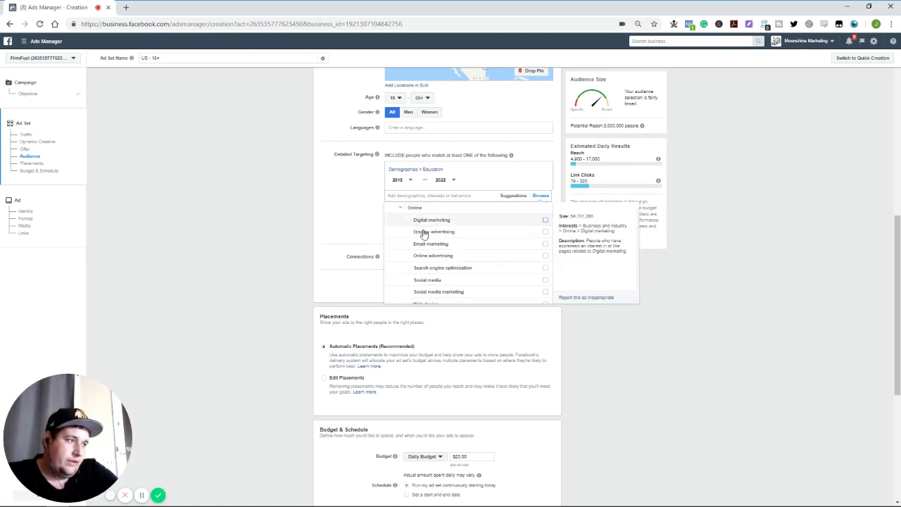
{"action": "scroll", "coordinate": [436, 247], "scroll_direction": "down", "scroll_amount": 2}
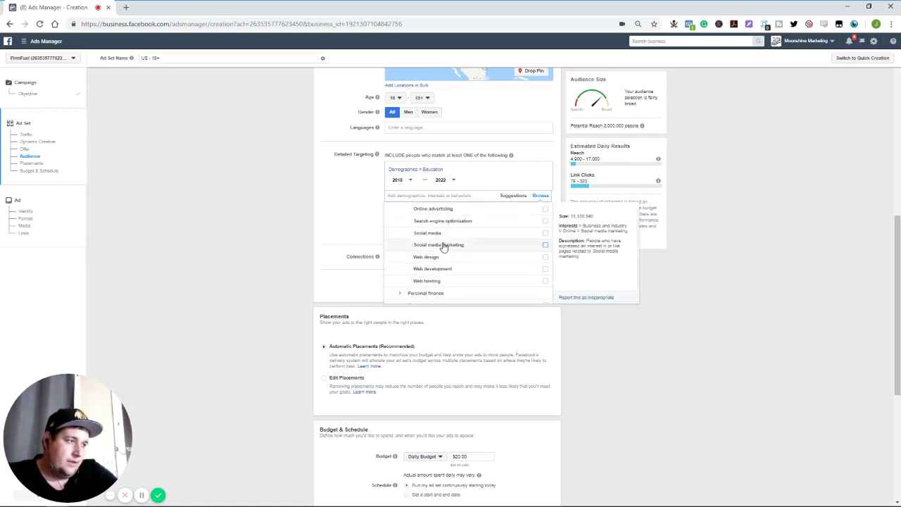
{"action": "scroll", "coordinate": [444, 248], "scroll_direction": "down", "scroll_amount": 5}
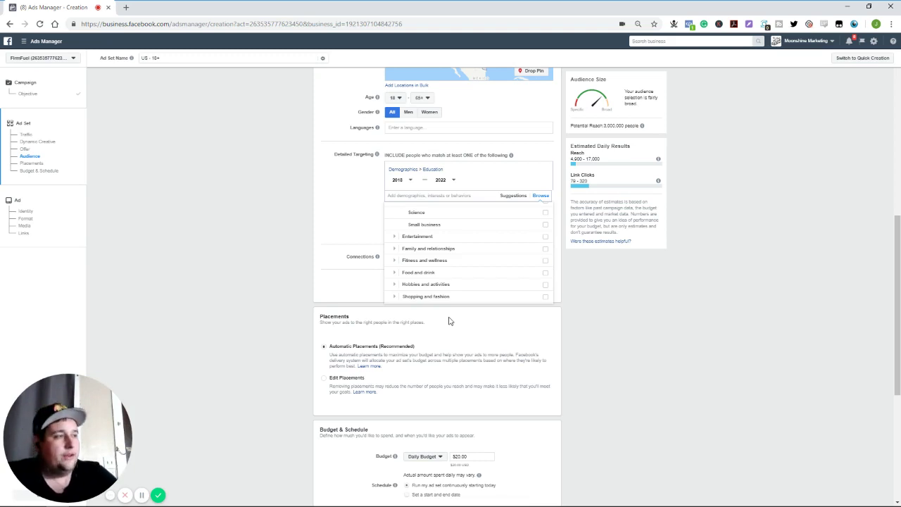
Review the Interests categories and the Computers options under Technology, such as computer memory, network storage and tablet computers
{"action": "scroll", "coordinate": [422, 278], "scroll_direction": "down", "scroll_amount": 2}
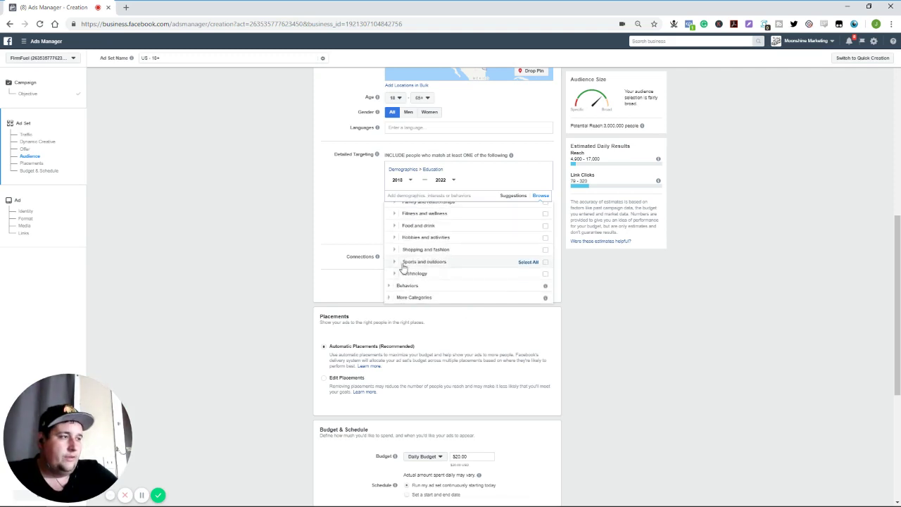
{"action": "left_click", "coordinate": [397, 273]}
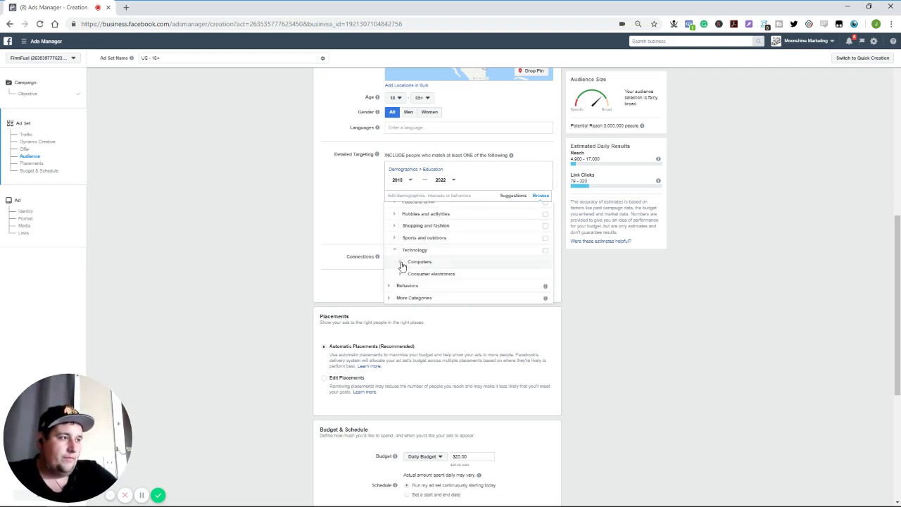
{"action": "left_click", "coordinate": [400, 261]}
{"action": "scroll", "coordinate": [454, 234], "scroll_direction": "up", "scroll_amount": 8}
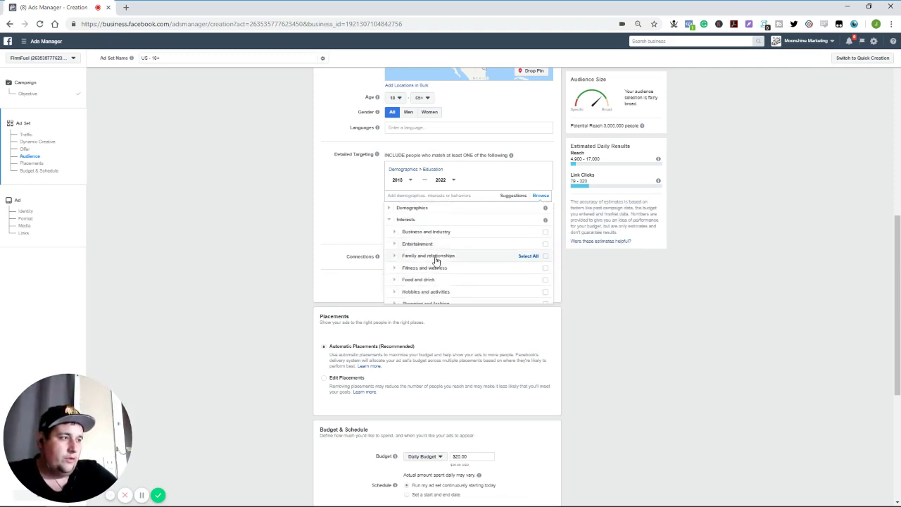
{"action": "scroll", "coordinate": [413, 326], "scroll_direction": "down", "scroll_amount": 3}
{"action": "scroll", "coordinate": [284, 294], "scroll_direction": "down", "scroll_amount": 2}
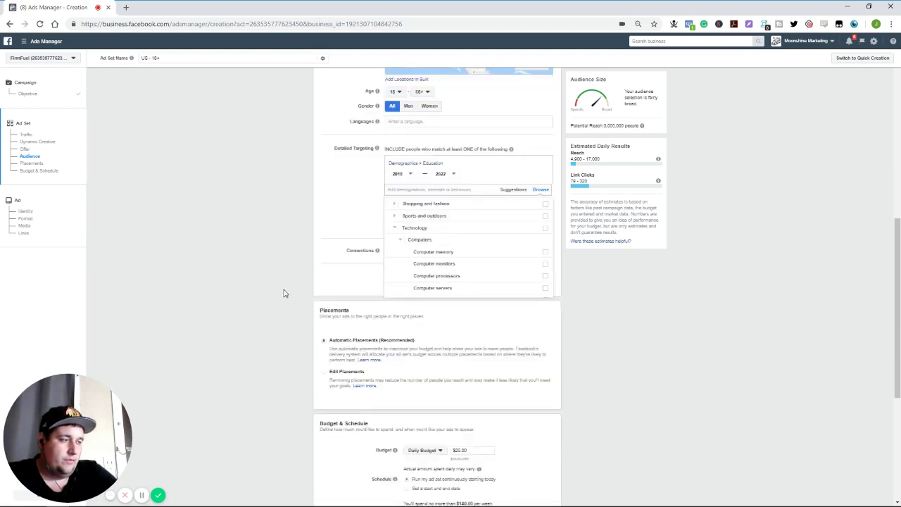
{"action": "scroll", "coordinate": [438, 203], "scroll_direction": "down", "scroll_amount": 2}
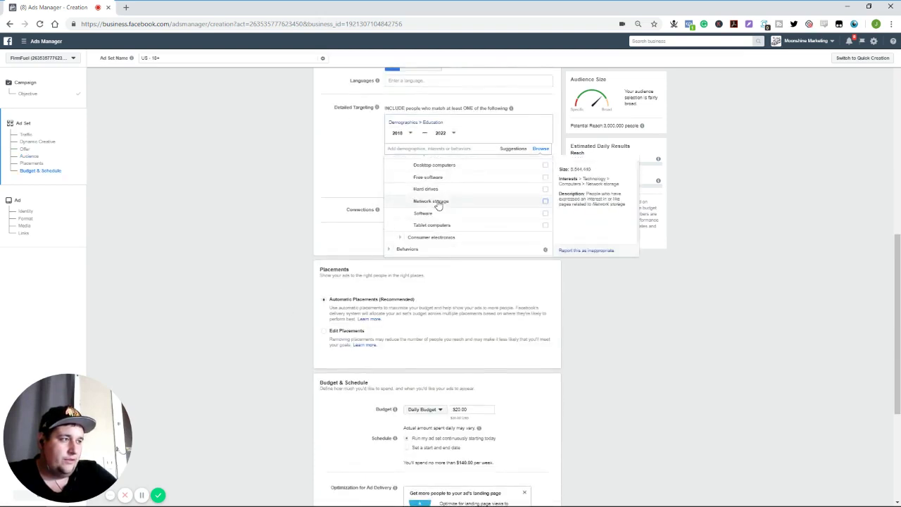
Expand Behaviors and view the Mobile Device User and Anniversary options
{"action": "left_click", "coordinate": [389, 245]}
{"action": "left_click", "coordinate": [411, 173]}
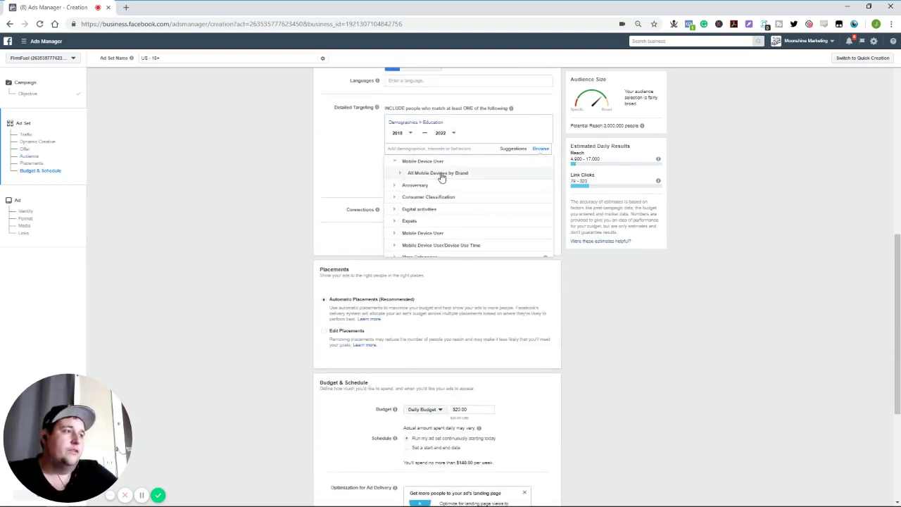
{"action": "left_click", "coordinate": [396, 183]}
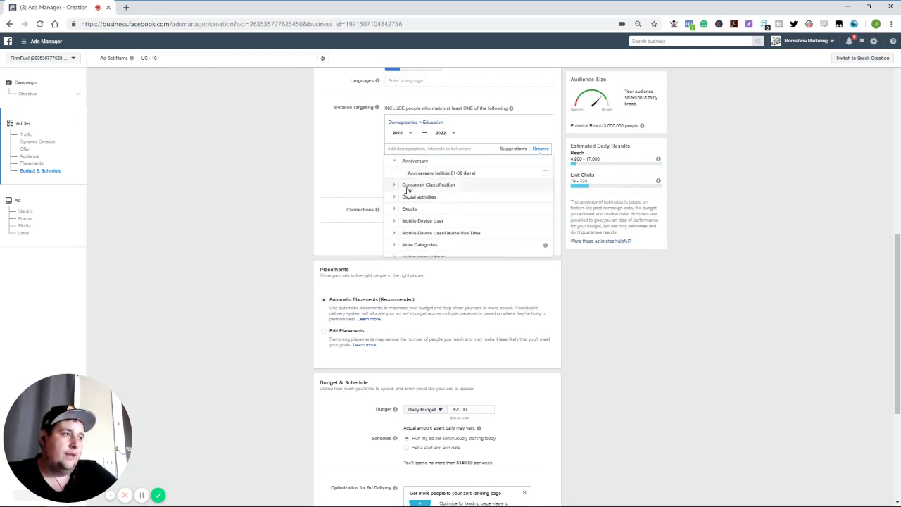
Look through the Consumer Classification countries and examine Mexico's high-value and mid-value goods options
{"action": "left_click", "coordinate": [396, 186]}
{"action": "scroll", "coordinate": [408, 194], "scroll_direction": "down", "scroll_amount": 3}
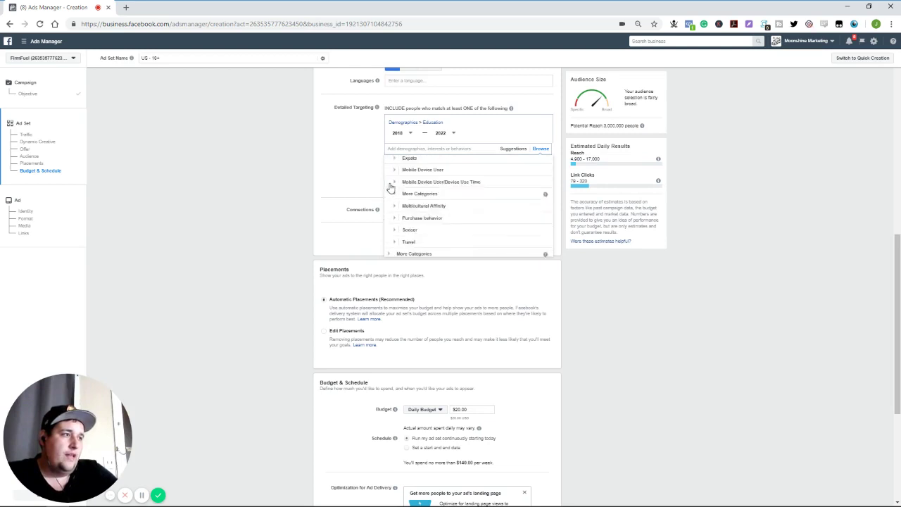
{"action": "scroll", "coordinate": [422, 207], "scroll_direction": "up", "scroll_amount": 3}
{"action": "scroll", "coordinate": [428, 215], "scroll_direction": "down", "scroll_amount": 1}
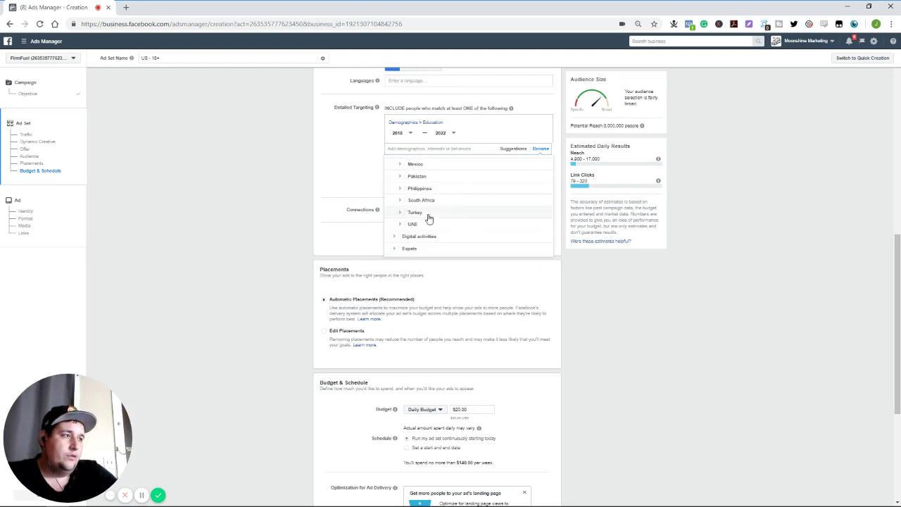
{"action": "scroll", "coordinate": [413, 225], "scroll_direction": "up", "scroll_amount": 1}
{"action": "left_click", "coordinate": [400, 211]}
{"action": "scroll", "coordinate": [436, 204], "scroll_direction": "down", "scroll_amount": 1}
{"action": "mouse_move", "coordinate": [461, 176]}
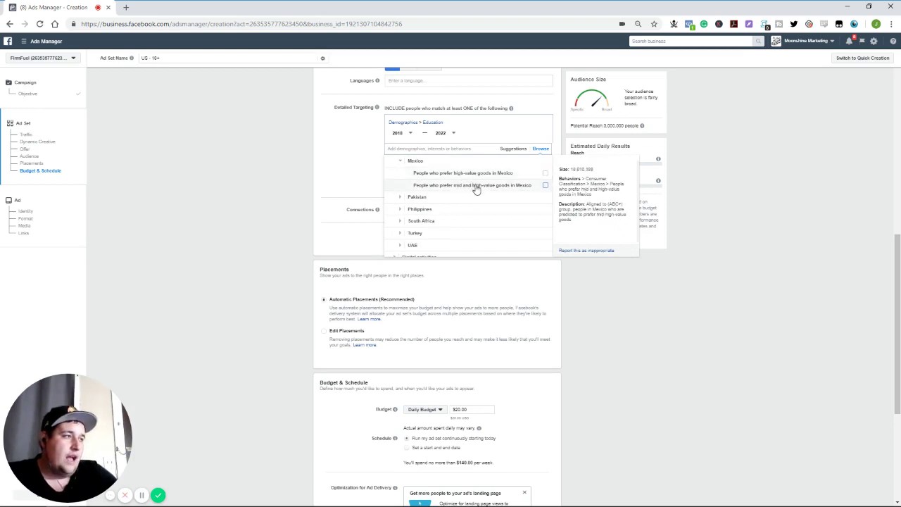
Expand Digital activities under Behaviors and examine the Operating System Used, Facebook Payments and Facebook page admins options
{"action": "scroll", "coordinate": [433, 199], "scroll_direction": "down", "scroll_amount": 2}
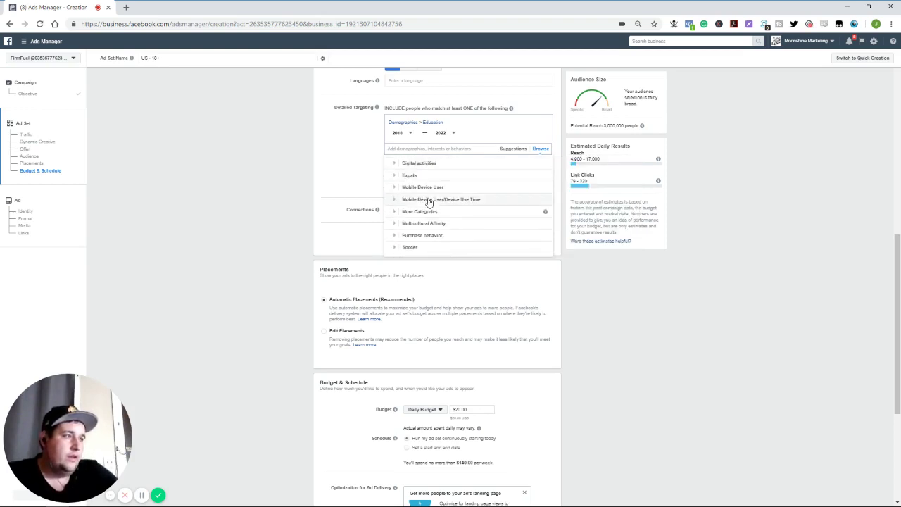
{"action": "left_click", "coordinate": [395, 163]}
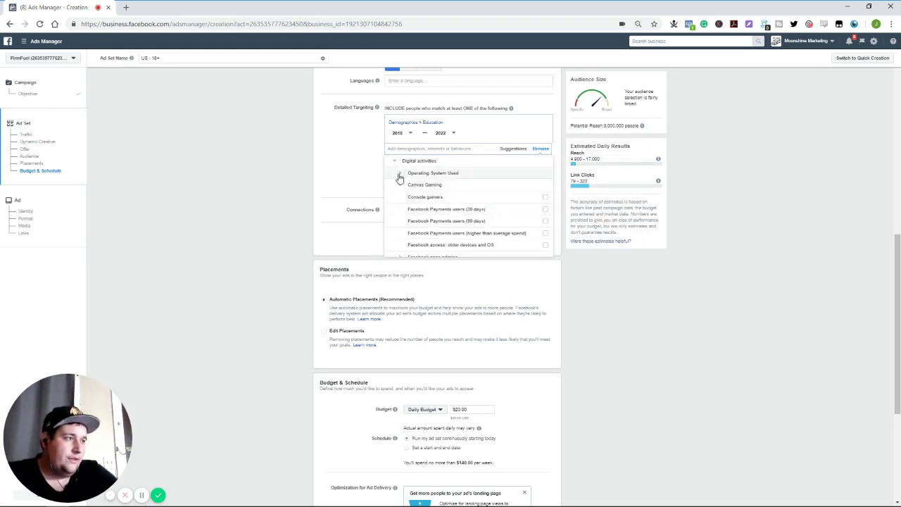
{"action": "left_click", "coordinate": [400, 173]}
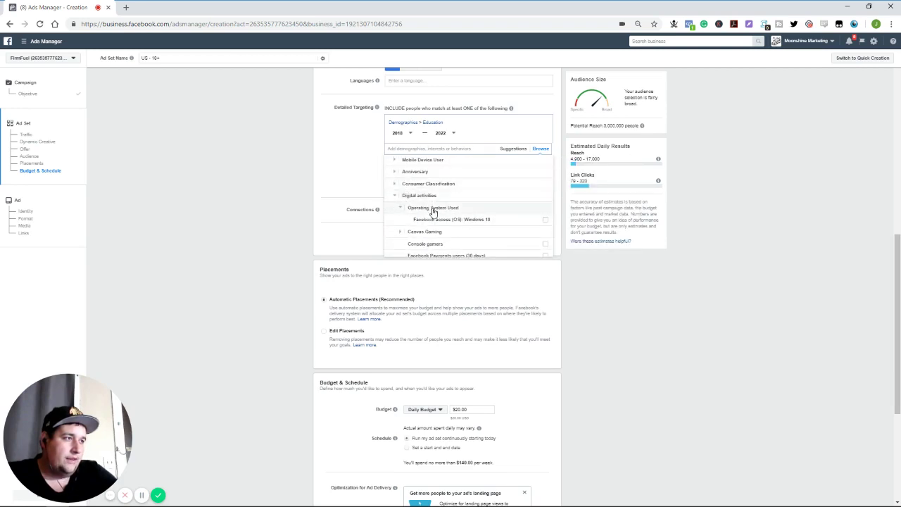
{"action": "scroll", "coordinate": [433, 211], "scroll_direction": "down", "scroll_amount": 3}
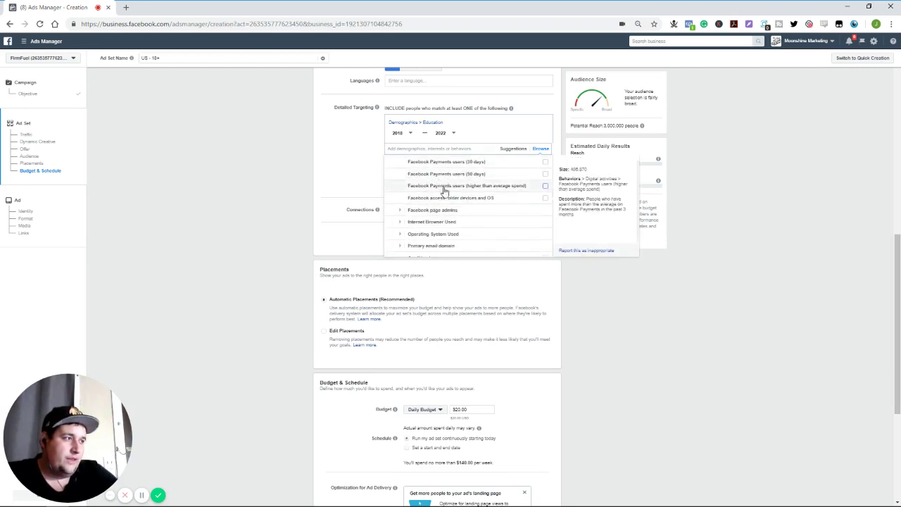
{"action": "left_click", "coordinate": [400, 210]}
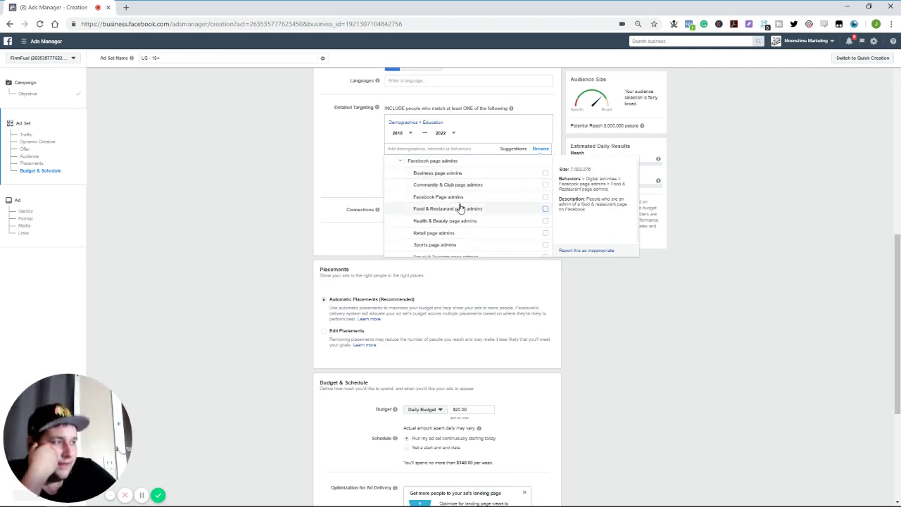
{"action": "scroll", "coordinate": [464, 218], "scroll_direction": "down", "scroll_amount": 1}
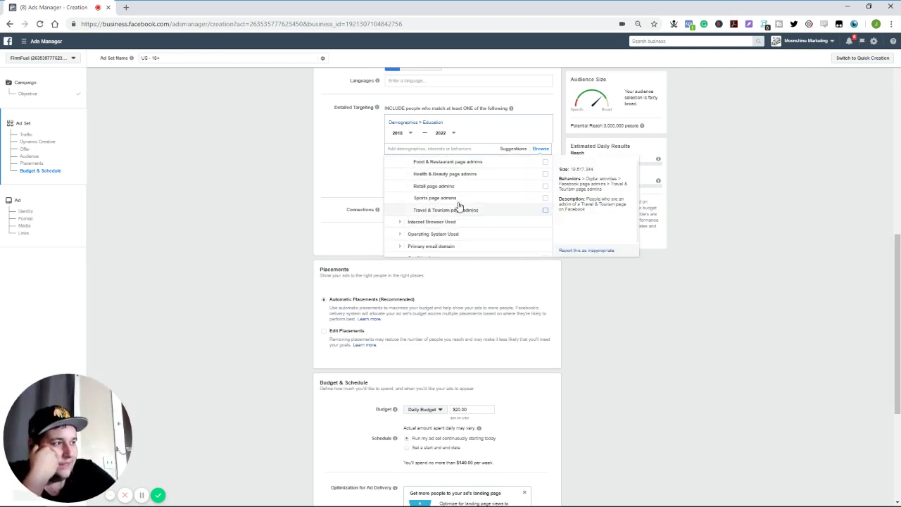
Examine the Internet Browser Used options and the remaining Digital activities, including Small business owners and Technology early adopters
{"action": "left_click", "coordinate": [399, 221]}
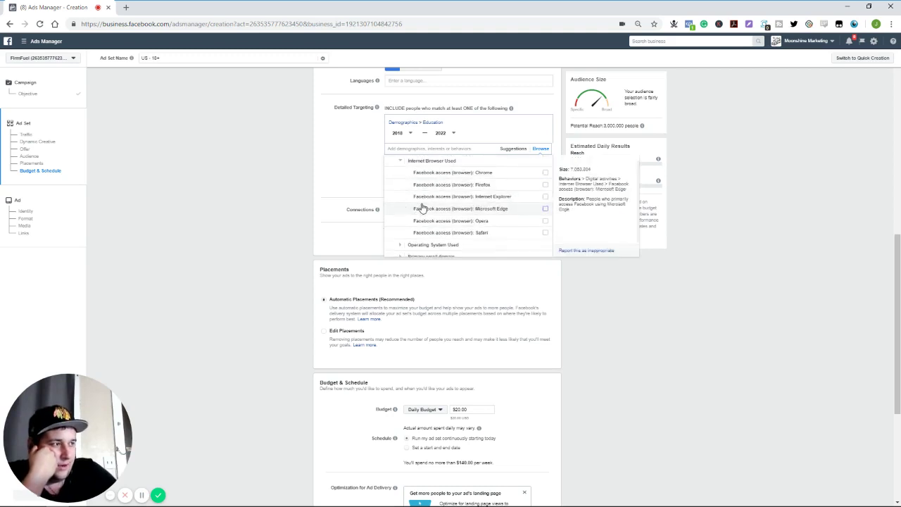
{"action": "scroll", "coordinate": [422, 206], "scroll_direction": "down", "scroll_amount": 2}
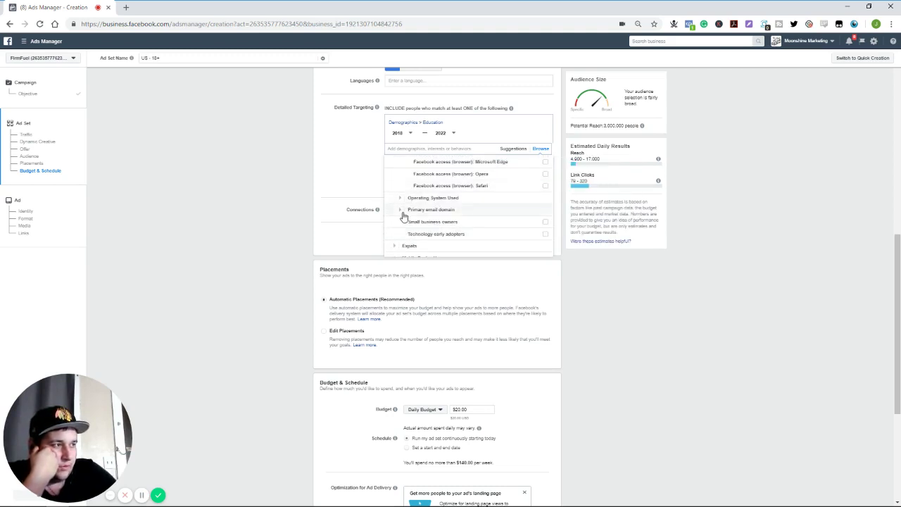
{"action": "mouse_move", "coordinate": [434, 225]}
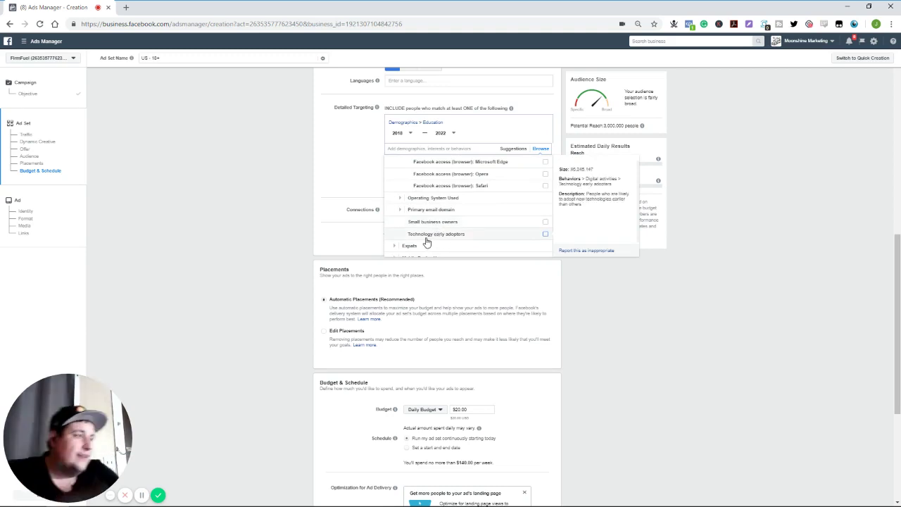
{"action": "scroll", "coordinate": [429, 238], "scroll_direction": "down", "scroll_amount": 2}
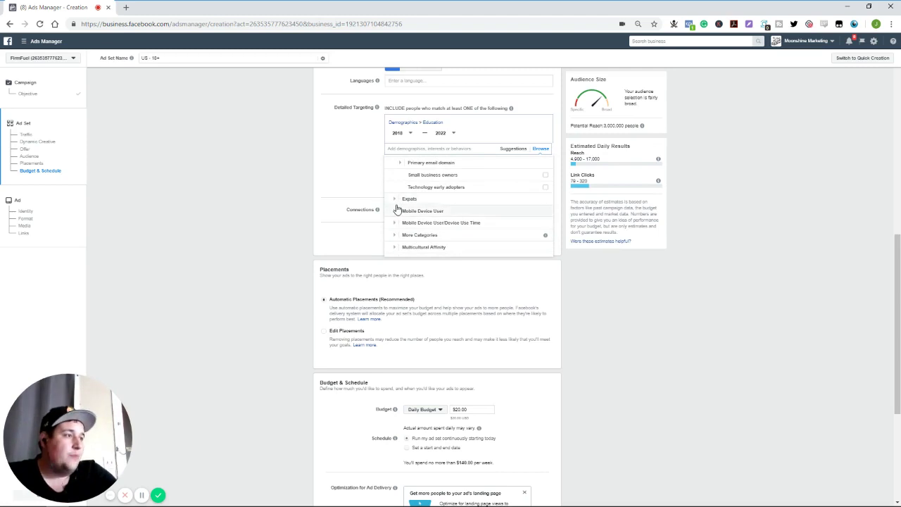
Expand Multicultural Affinity under Behaviors and review its African American, Asian American and Hispanic options
{"action": "scroll", "coordinate": [396, 208], "scroll_direction": "down", "scroll_amount": 2}
{"action": "left_click", "coordinate": [395, 208]}
{"action": "scroll", "coordinate": [396, 208], "scroll_direction": "down", "scroll_amount": 2}
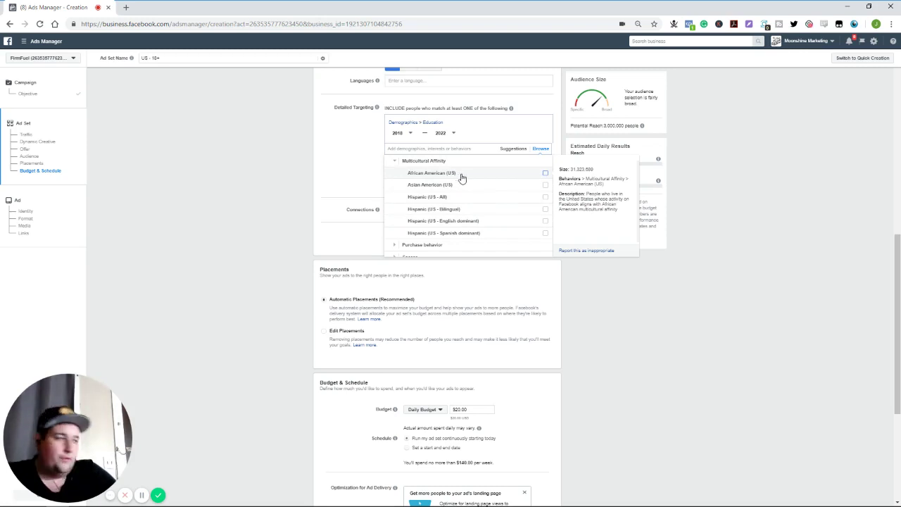
{"action": "scroll", "coordinate": [457, 189], "scroll_direction": "down", "scroll_amount": 1}
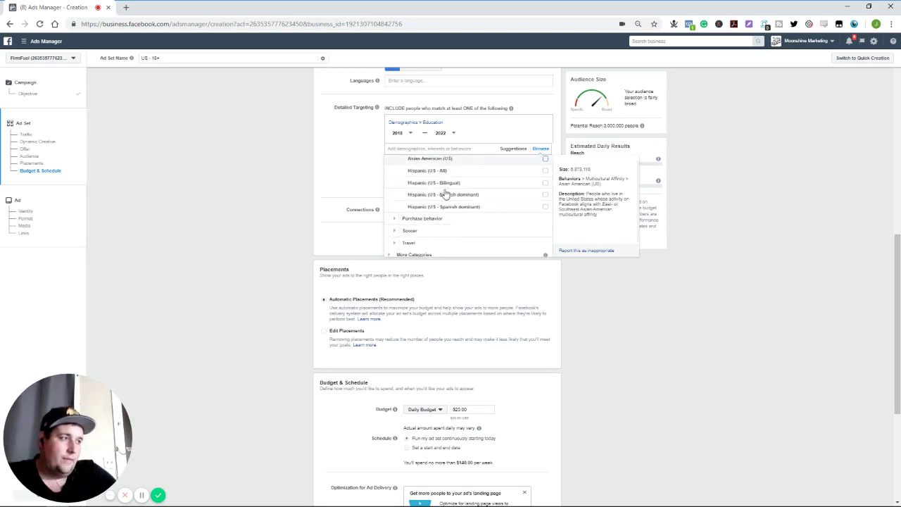
View the Engaged Shoppers option under Purchase behavior and the commuter and frequent traveler options under Travel
{"action": "left_click", "coordinate": [395, 215]}
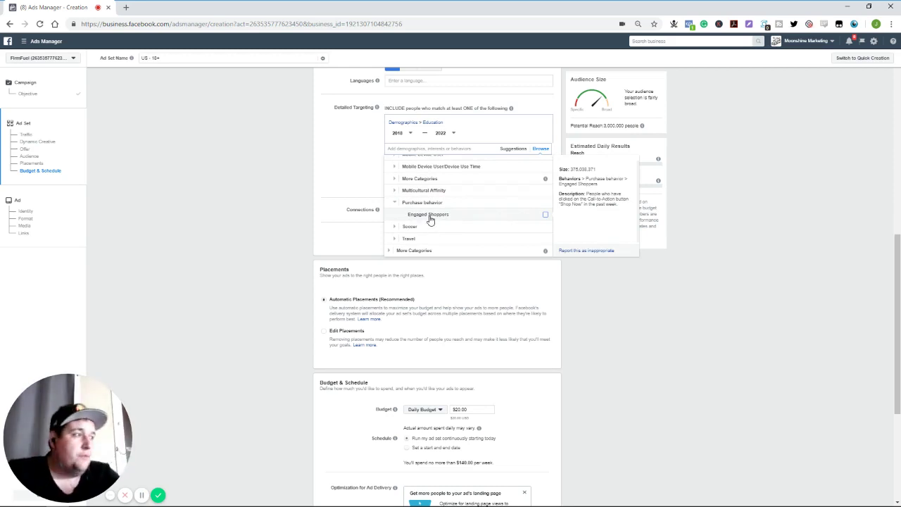
{"action": "left_click", "coordinate": [407, 238]}
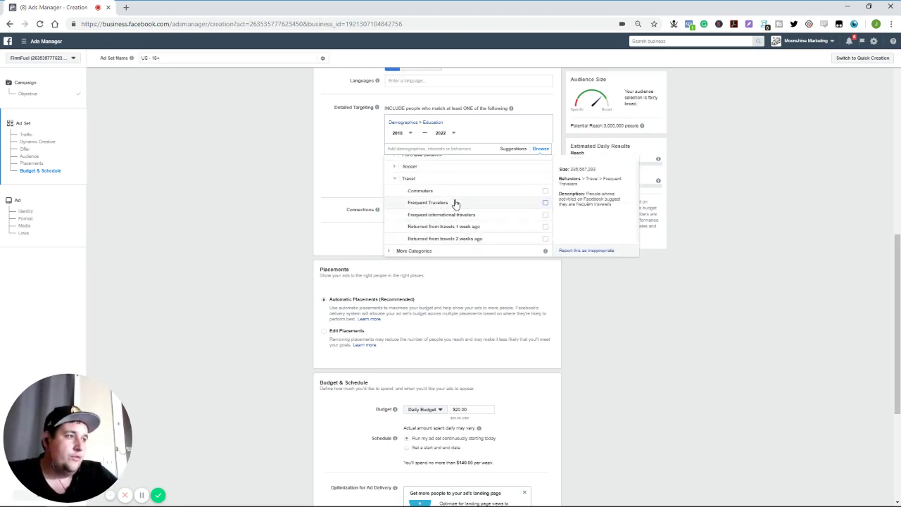
{"action": "scroll", "coordinate": [425, 226], "scroll_direction": "down", "scroll_amount": 2}
{"action": "scroll", "coordinate": [415, 176], "scroll_direction": "down", "scroll_amount": 1}
Remove the Demographics > Education condition from the detailed targeting and close the category list
{"action": "scroll", "coordinate": [428, 167], "scroll_direction": "up", "scroll_amount": 5}
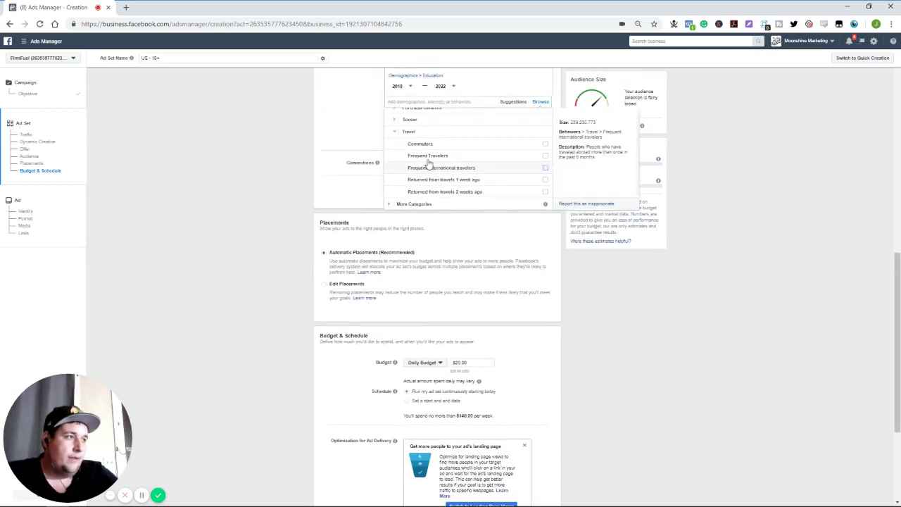
{"action": "scroll", "coordinate": [433, 172], "scroll_direction": "up", "scroll_amount": 2}
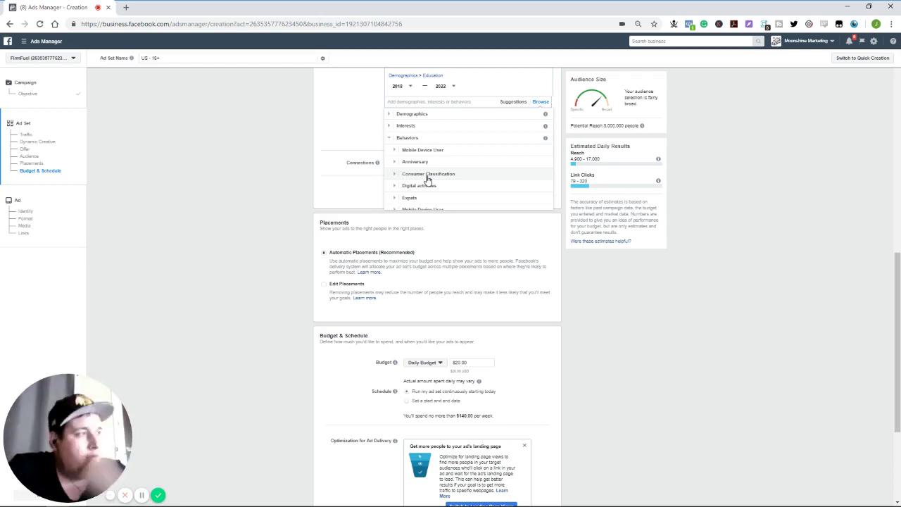
{"action": "scroll", "coordinate": [442, 159], "scroll_direction": "up", "scroll_amount": 1}
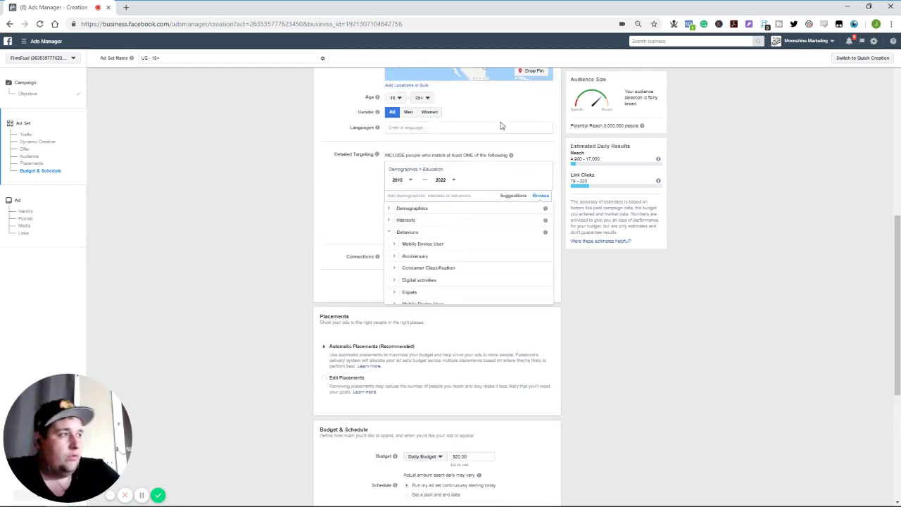
{"action": "left_click", "coordinate": [543, 174]}
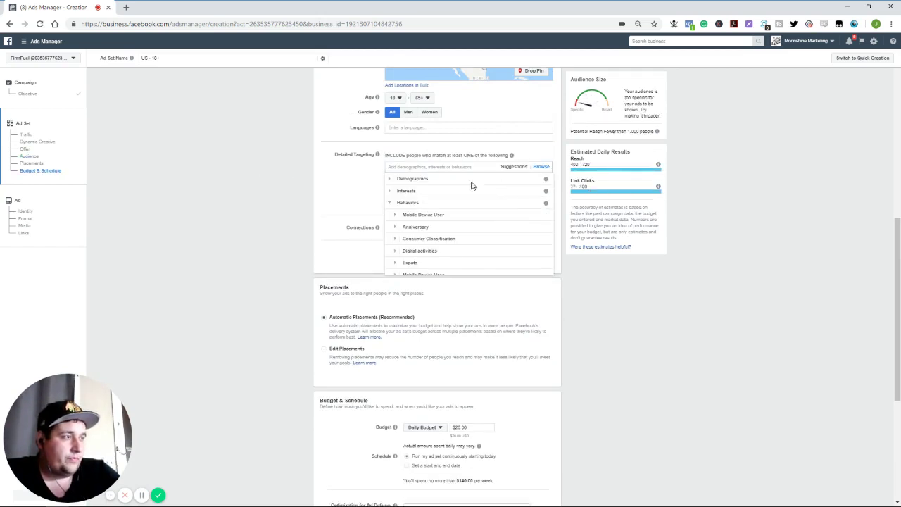
{"action": "left_click", "coordinate": [334, 165]}
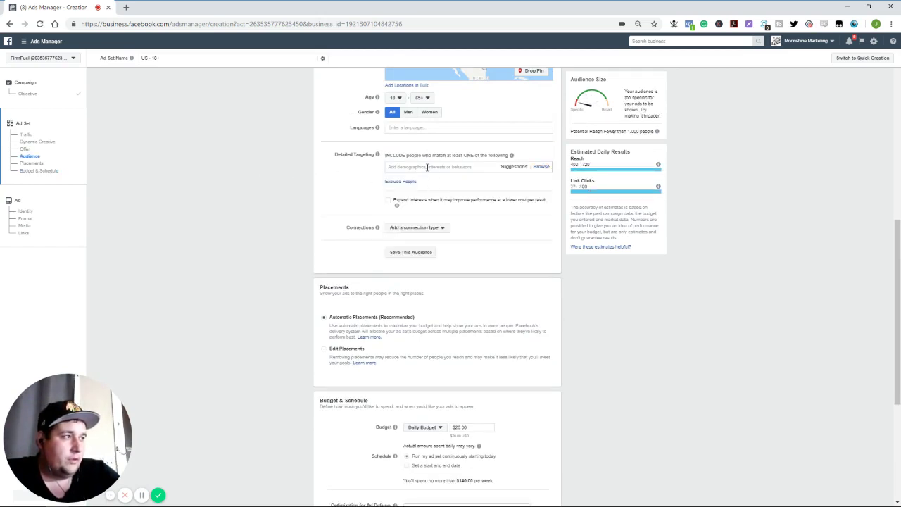
Remove the excluded Colorado location so that only the United States stays in the audience's locations
{"action": "scroll", "coordinate": [434, 174], "scroll_direction": "up", "scroll_amount": 4}
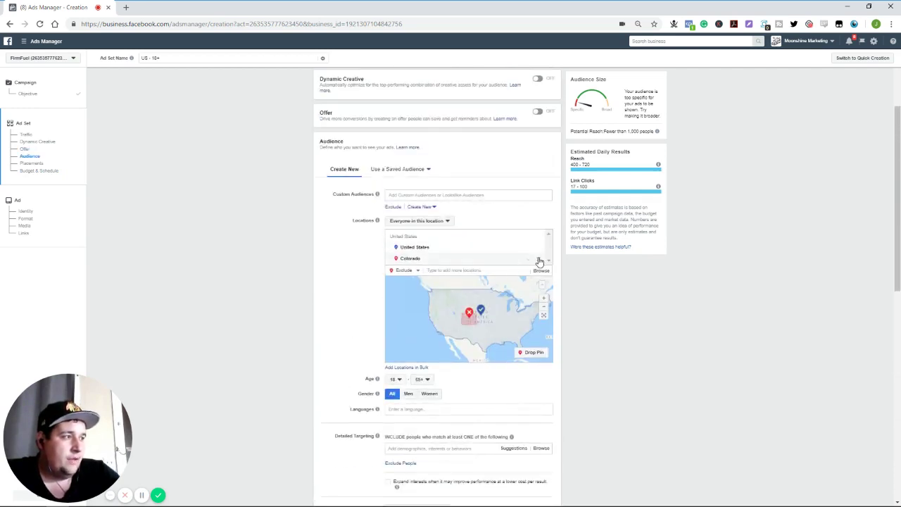
{"action": "left_click", "coordinate": [536, 259]}
{"action": "scroll", "coordinate": [361, 245], "scroll_direction": "down", "scroll_amount": 2}
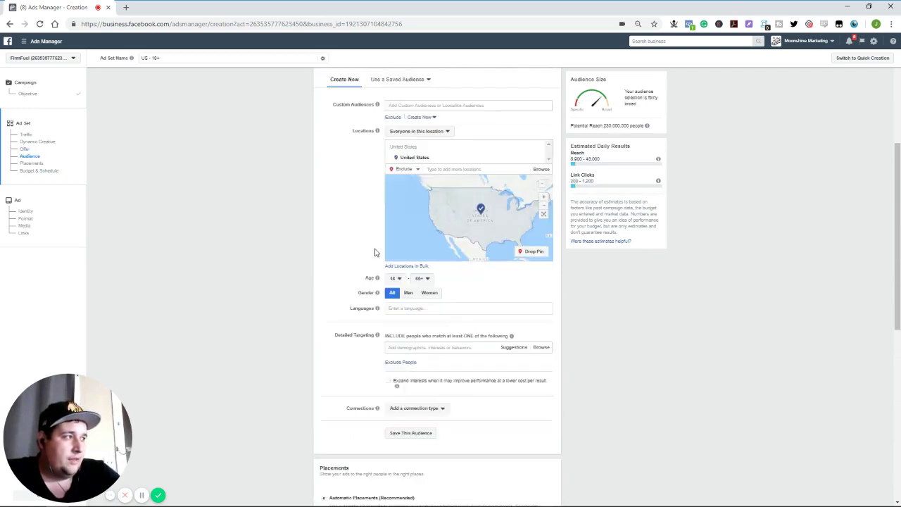
{"action": "left_click", "coordinate": [408, 296]}
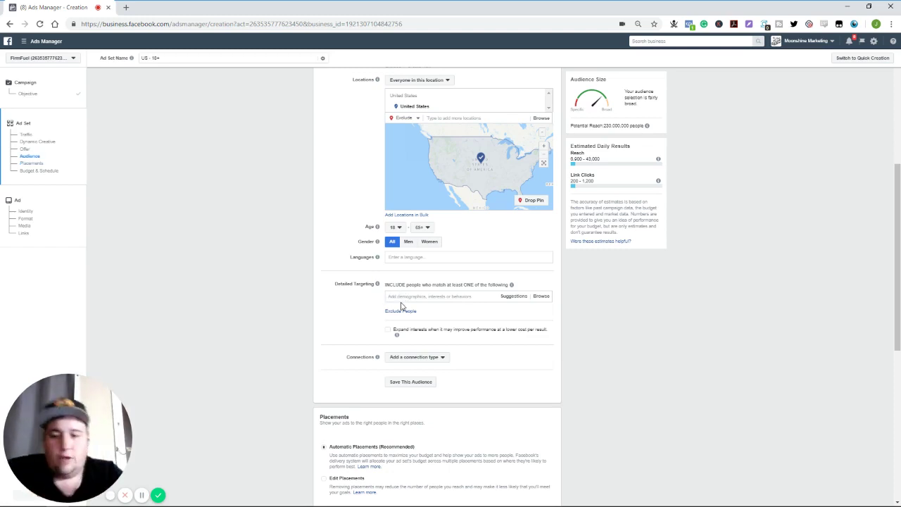
Add "Household income: top 5% of ZIP codes (US)" from Demographics > Financial > Income to the detailed targeting
{"action": "left_click", "coordinate": [543, 298]}
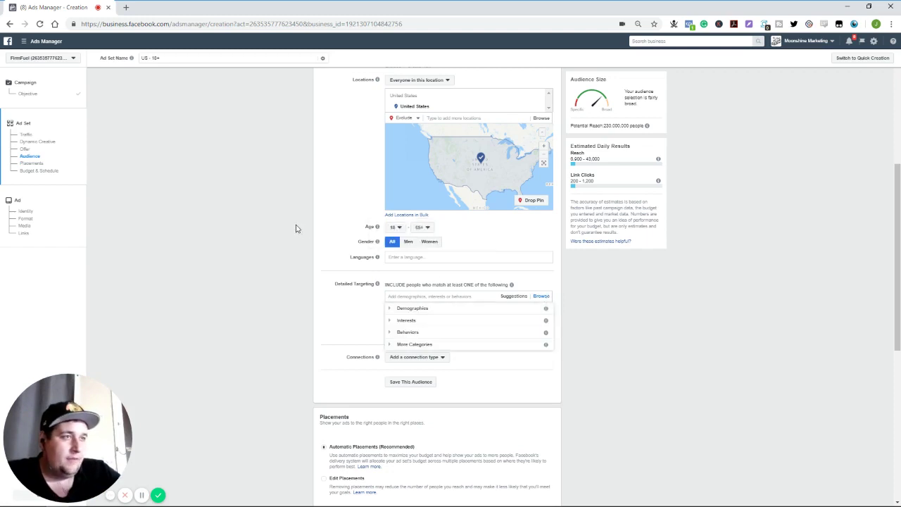
{"action": "left_click", "coordinate": [312, 247]}
{"action": "scroll", "coordinate": [312, 247], "scroll_direction": "down", "scroll_amount": 1}
{"action": "left_click", "coordinate": [541, 250]}
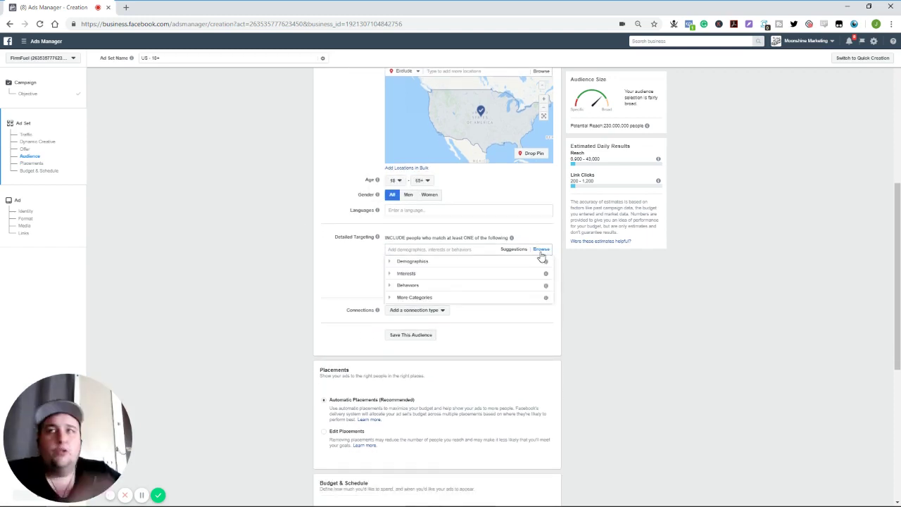
{"action": "left_click", "coordinate": [398, 263]}
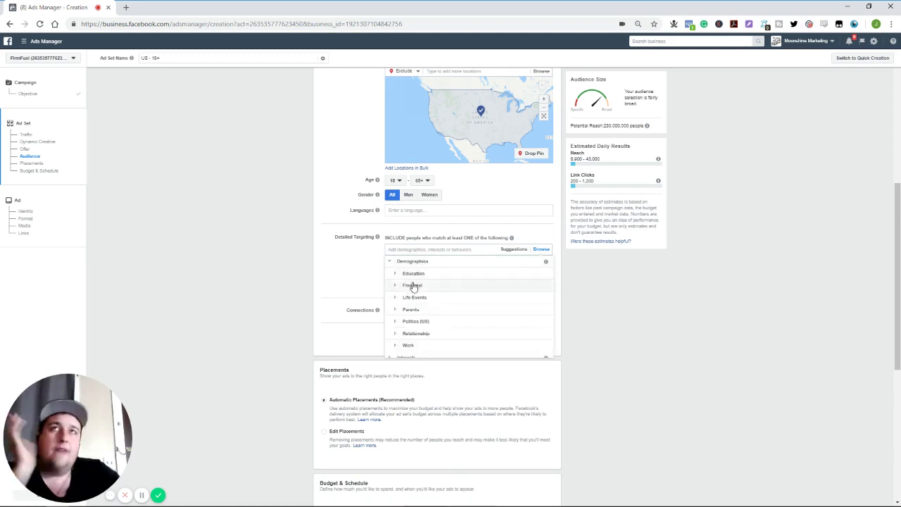
{"action": "left_click", "coordinate": [399, 286]}
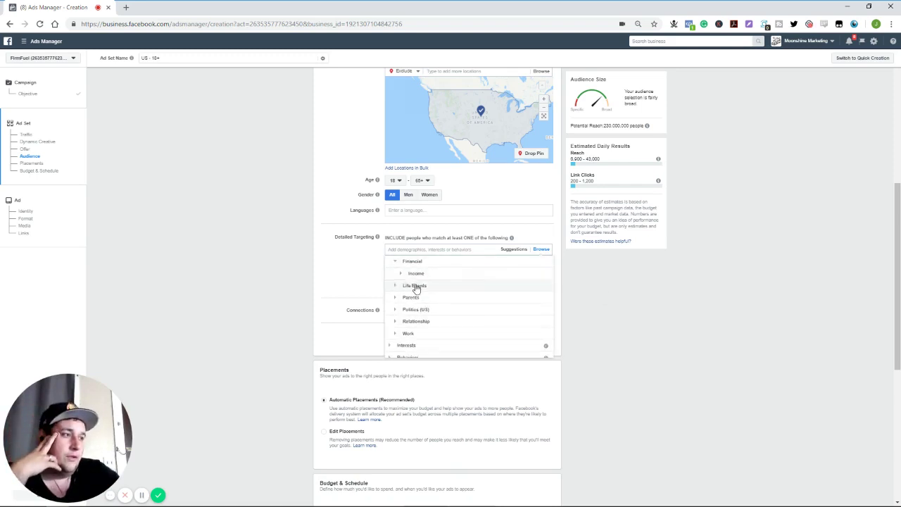
{"action": "left_click", "coordinate": [399, 274]}
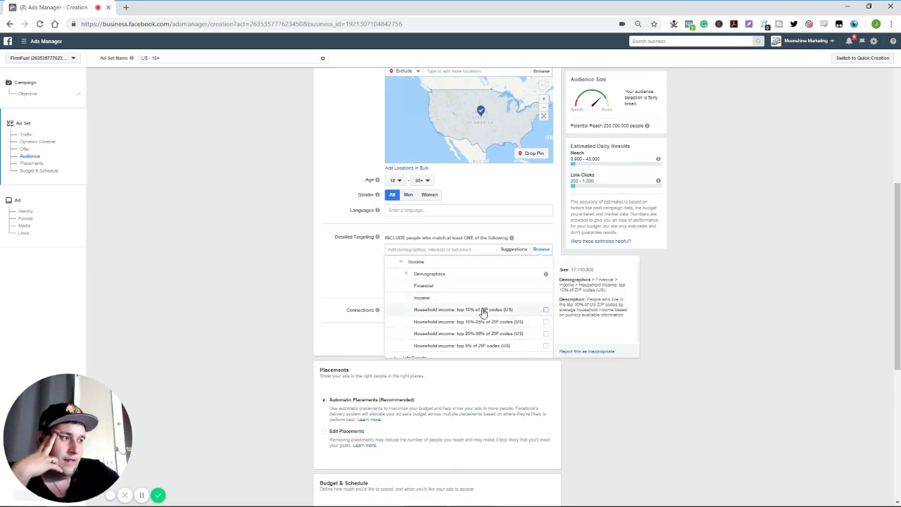
{"action": "left_click", "coordinate": [504, 350]}
{"action": "left_click", "coordinate": [282, 216]}
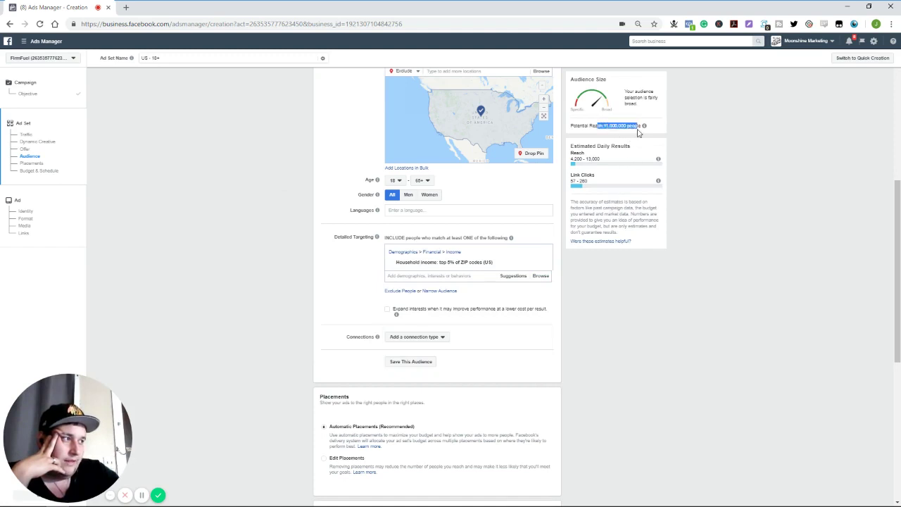
Narrow the audience with an additional "MUST ALSO match" condition and start choosing its targeting criteria
{"action": "mouse_move", "coordinate": [470, 262]}
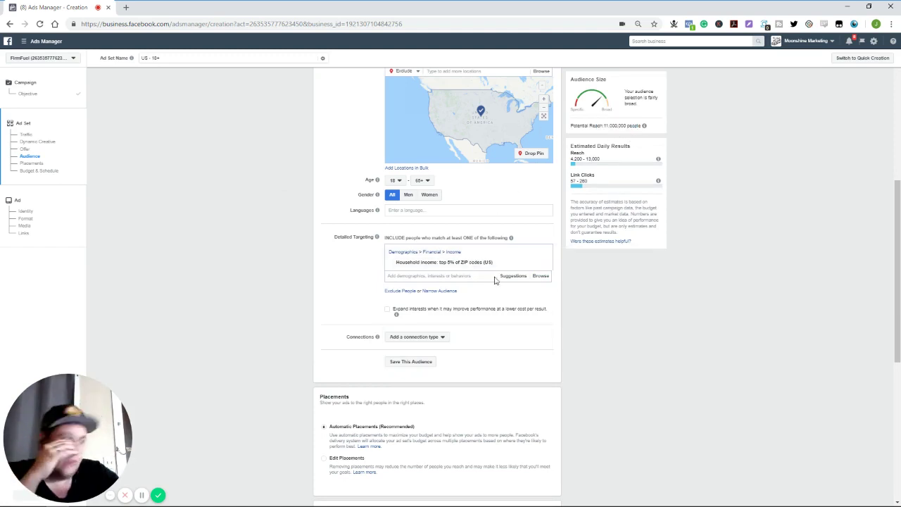
{"action": "left_click", "coordinate": [440, 293]}
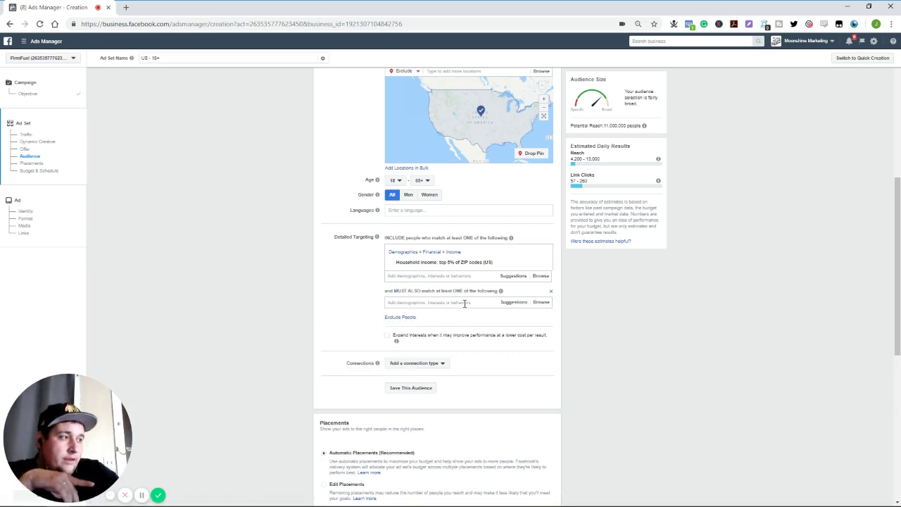
{"action": "left_click", "coordinate": [464, 303]}
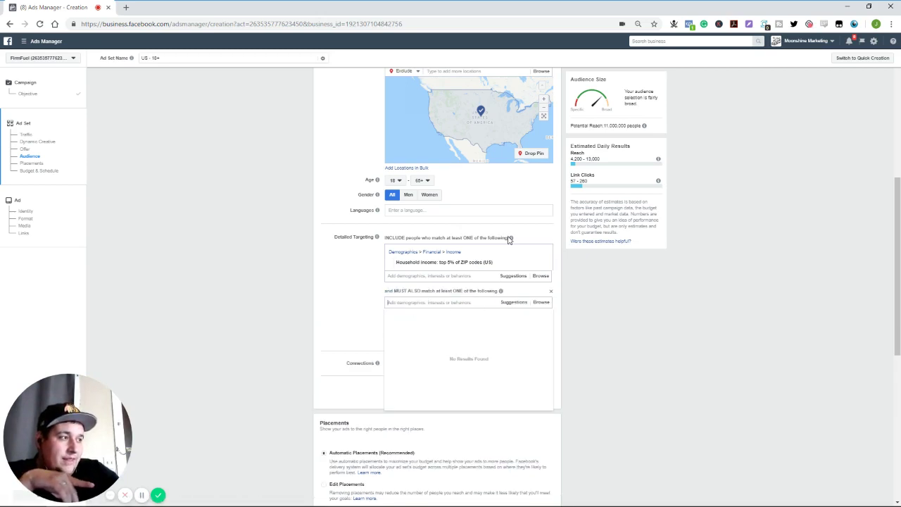
{"action": "mouse_move", "coordinate": [501, 291]}
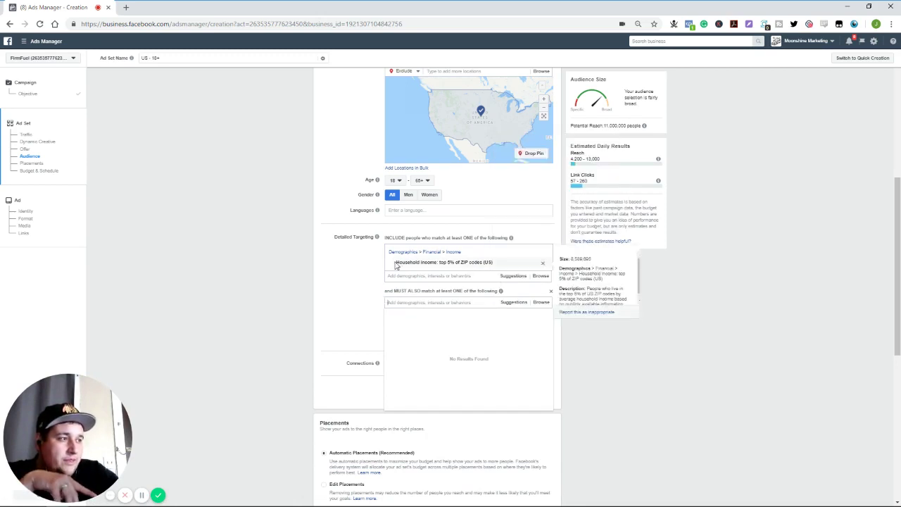
Add "Business page admins" from Behaviors > Digital activities > Facebook page admins to the "MUST ALSO match" condition and close the category list
{"action": "left_click", "coordinate": [540, 302]}
{"action": "left_click", "coordinate": [390, 340]}
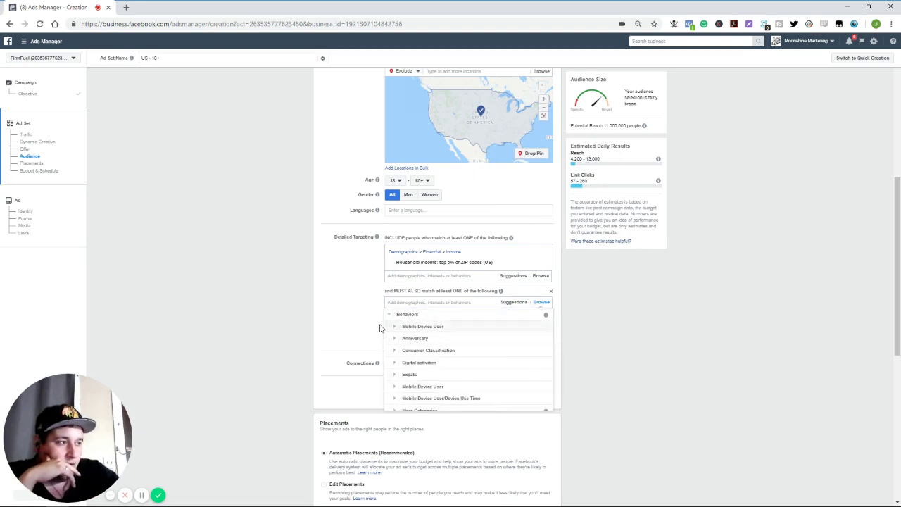
{"action": "scroll", "coordinate": [401, 373], "scroll_direction": "down", "scroll_amount": 1}
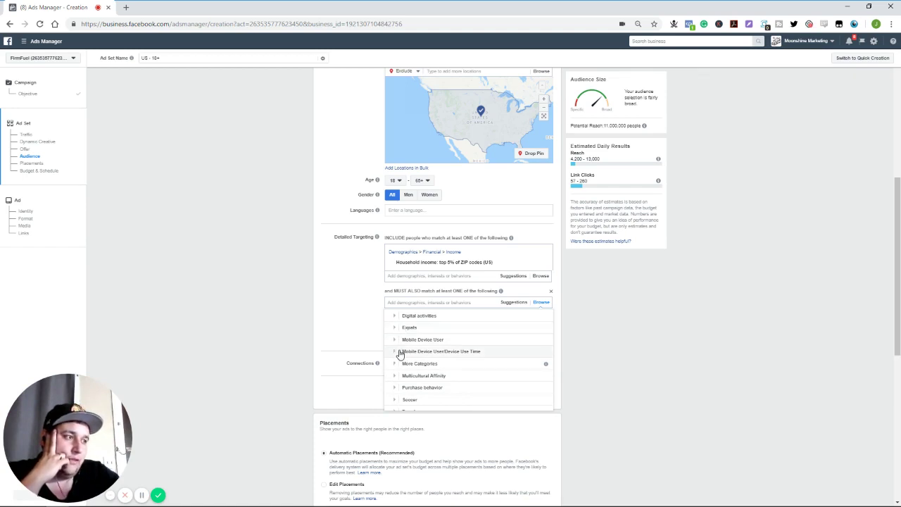
{"action": "scroll", "coordinate": [399, 359], "scroll_direction": "down", "scroll_amount": 1}
{"action": "scroll", "coordinate": [399, 357], "scroll_direction": "up", "scroll_amount": 2}
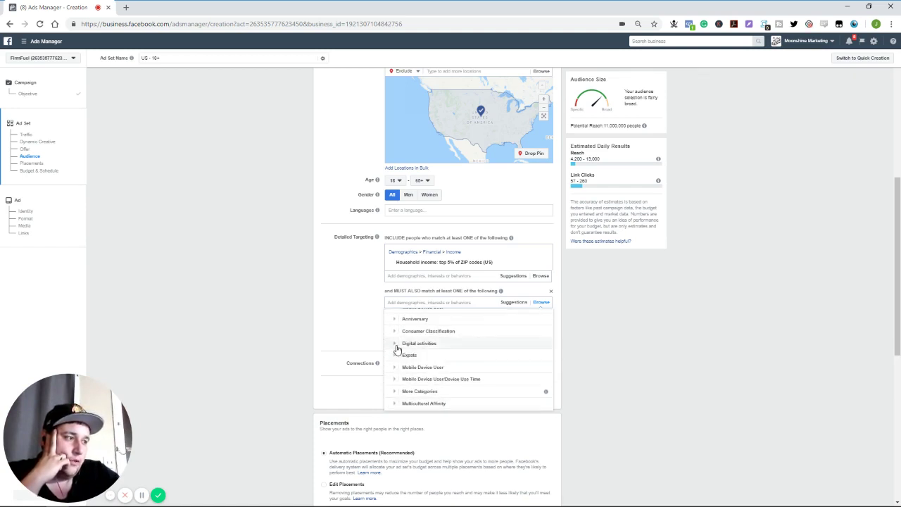
{"action": "left_click", "coordinate": [399, 343]}
{"action": "scroll", "coordinate": [400, 339], "scroll_direction": "down", "scroll_amount": 4}
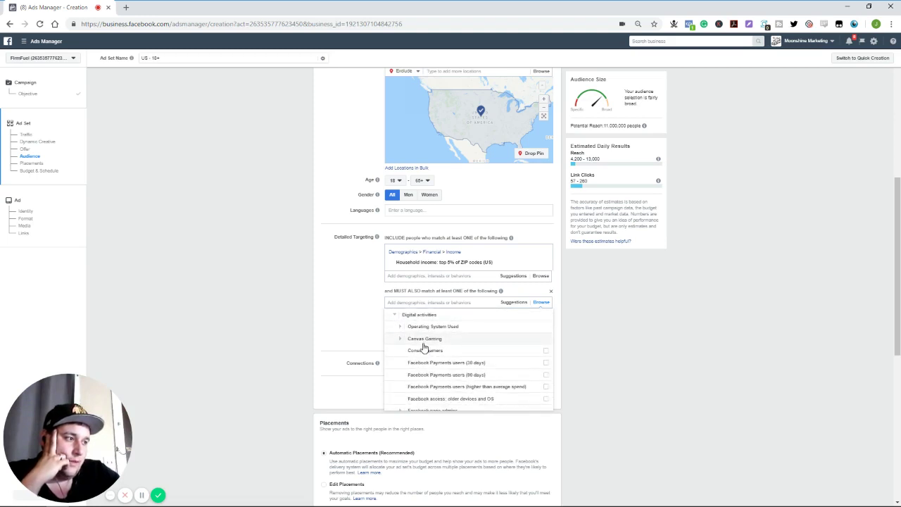
{"action": "left_click", "coordinate": [400, 316]}
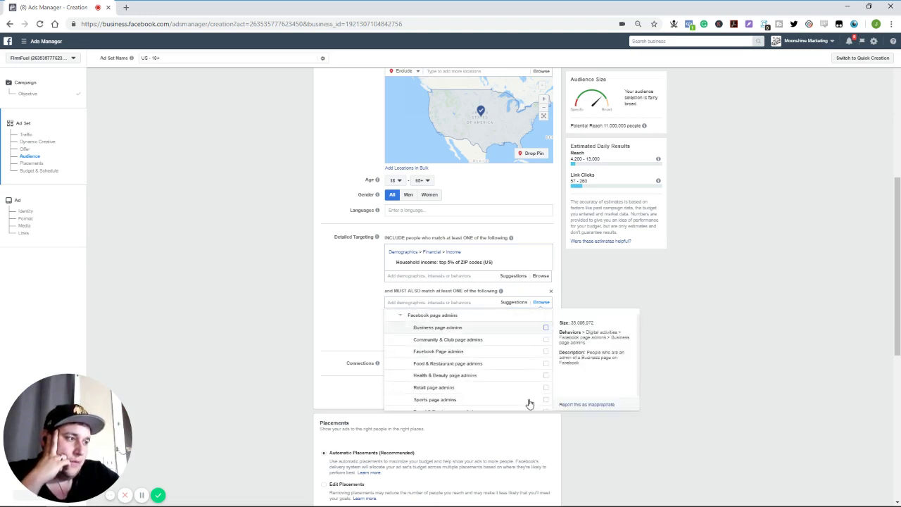
{"action": "left_click", "coordinate": [437, 326]}
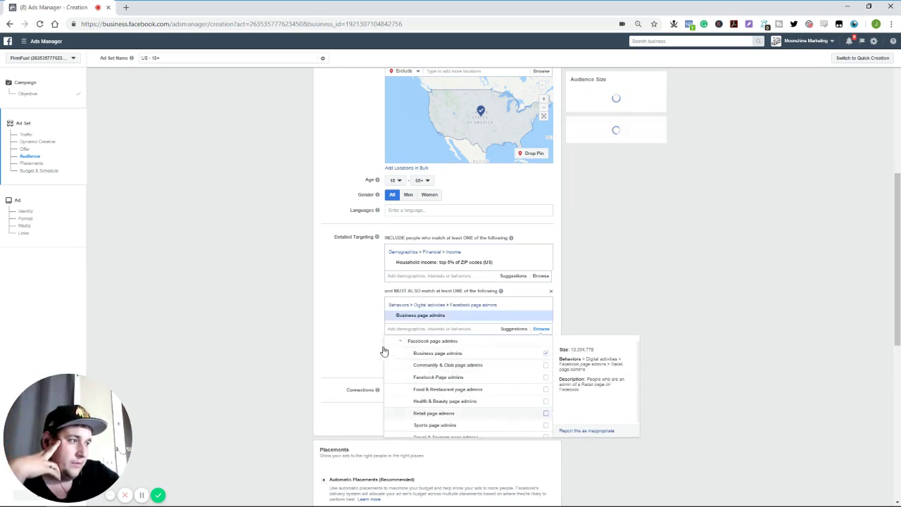
{"action": "left_click", "coordinate": [351, 298]}
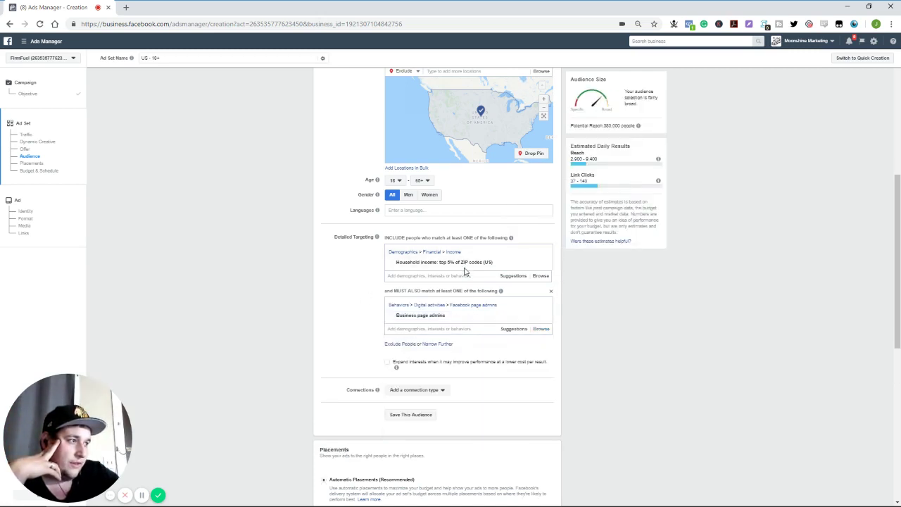
Narrow the audience further with a second "MUST ALSO match" condition and show its targeting categories
{"action": "mouse_move", "coordinate": [443, 316]}
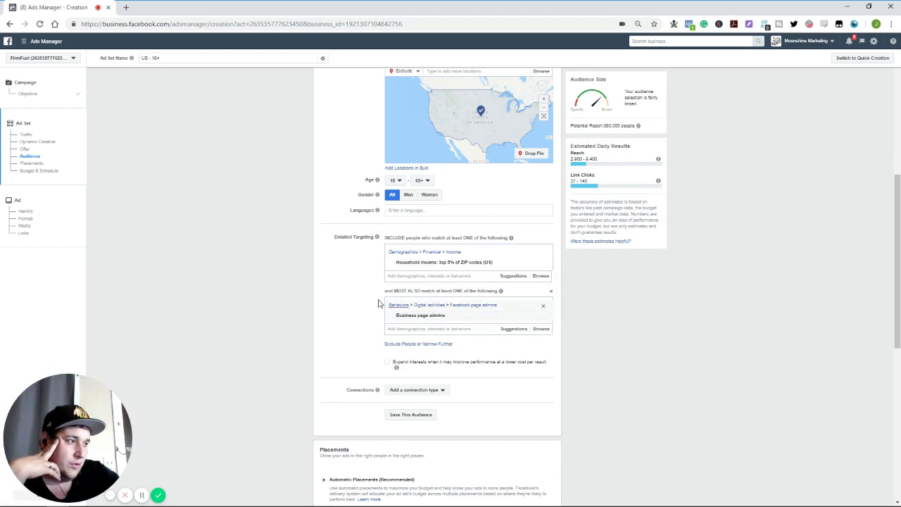
{"action": "scroll", "coordinate": [358, 302], "scroll_direction": "down", "scroll_amount": 2}
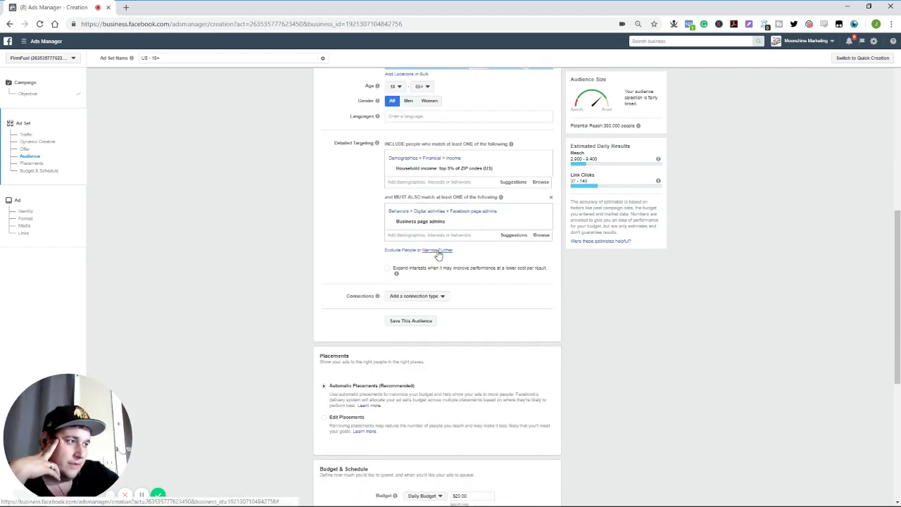
{"action": "left_click", "coordinate": [437, 251]}
{"action": "left_click", "coordinate": [540, 261]}
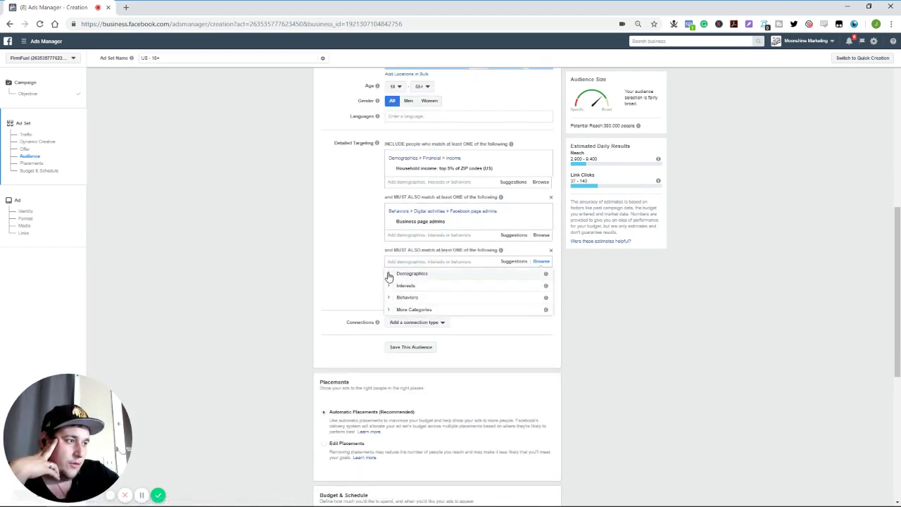
Look through the household income options under Demographics > Financial > Income for the second "MUST ALSO match" condition
{"action": "left_click", "coordinate": [389, 273]}
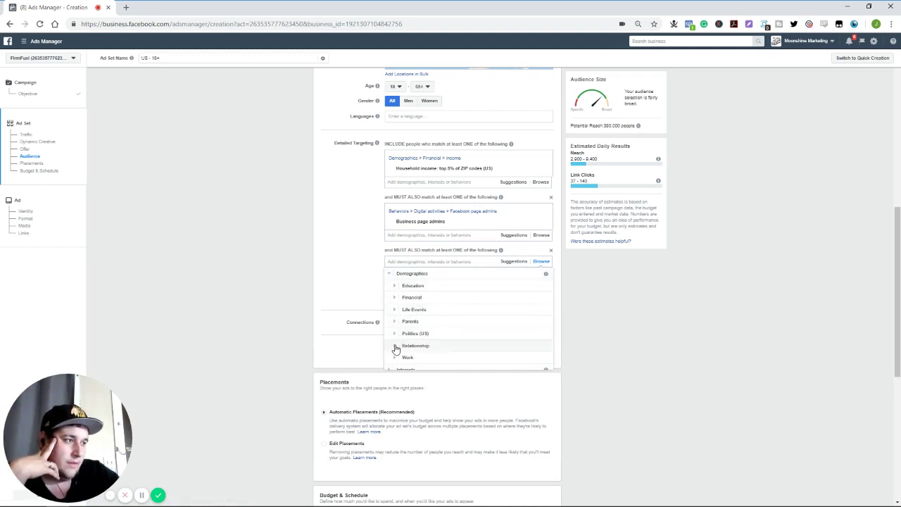
{"action": "left_click", "coordinate": [396, 297]}
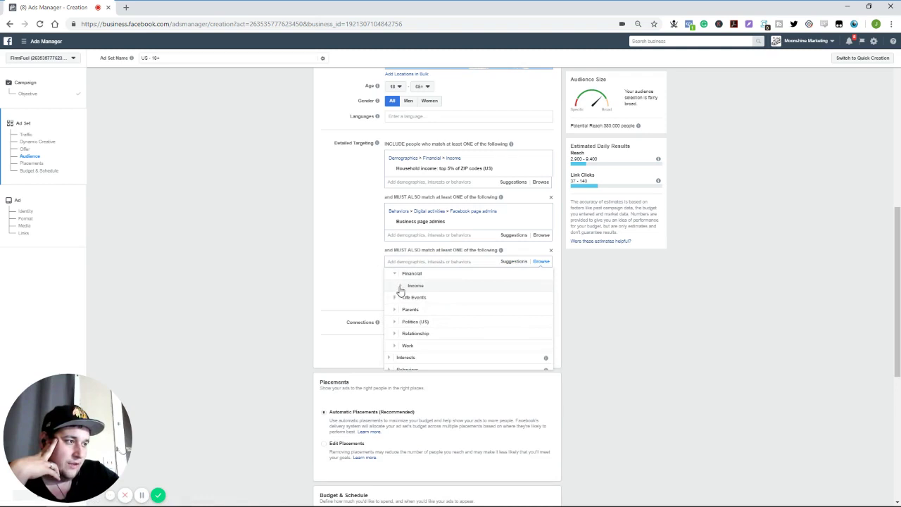
{"action": "left_click", "coordinate": [400, 287]}
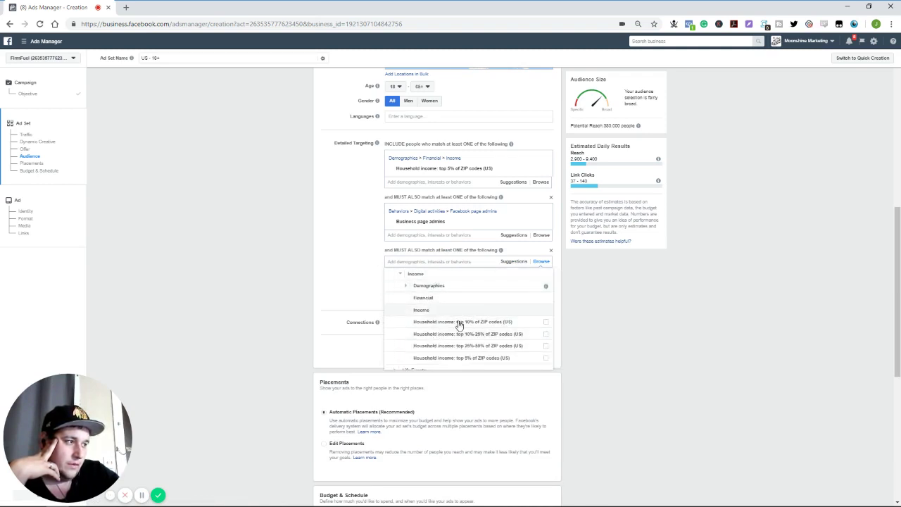
{"action": "scroll", "coordinate": [450, 325], "scroll_direction": "down", "scroll_amount": 2}
{"action": "scroll", "coordinate": [446, 325], "scroll_direction": "up", "scroll_amount": 2}
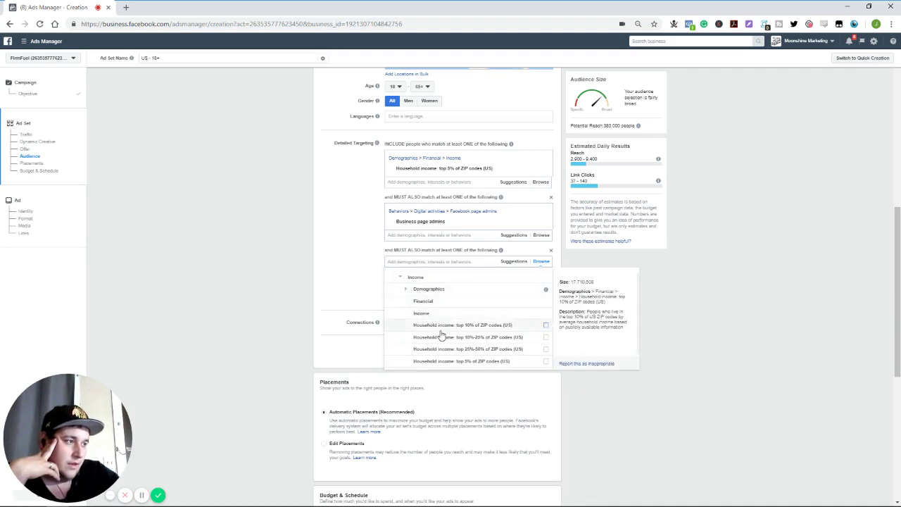
{"action": "scroll", "coordinate": [422, 335], "scroll_direction": "down", "scroll_amount": 3}
{"action": "scroll", "coordinate": [416, 324], "scroll_direction": "down", "scroll_amount": 2}
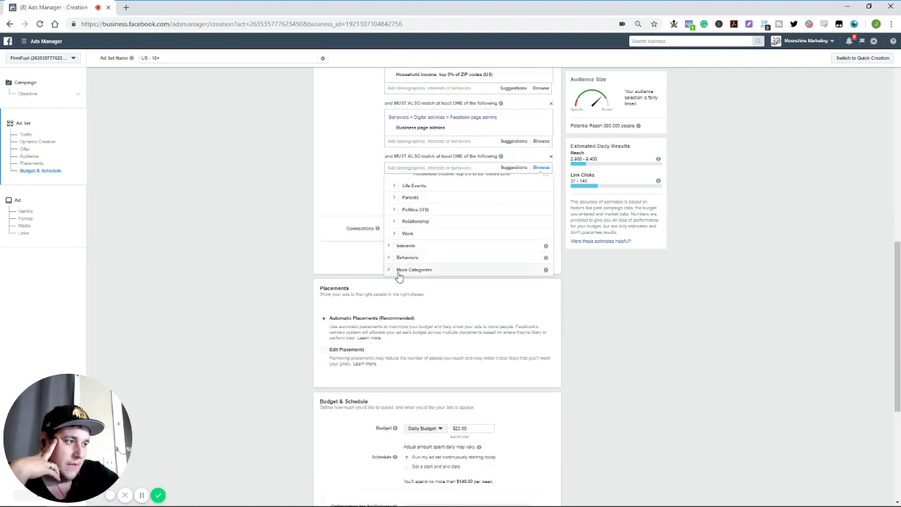
Add "Small business owners" from Behaviors > Digital activities to the second "MUST ALSO match" condition and close the category list
{"action": "left_click", "coordinate": [398, 257]}
{"action": "scroll", "coordinate": [310, 245], "scroll_direction": "up", "scroll_amount": 2}
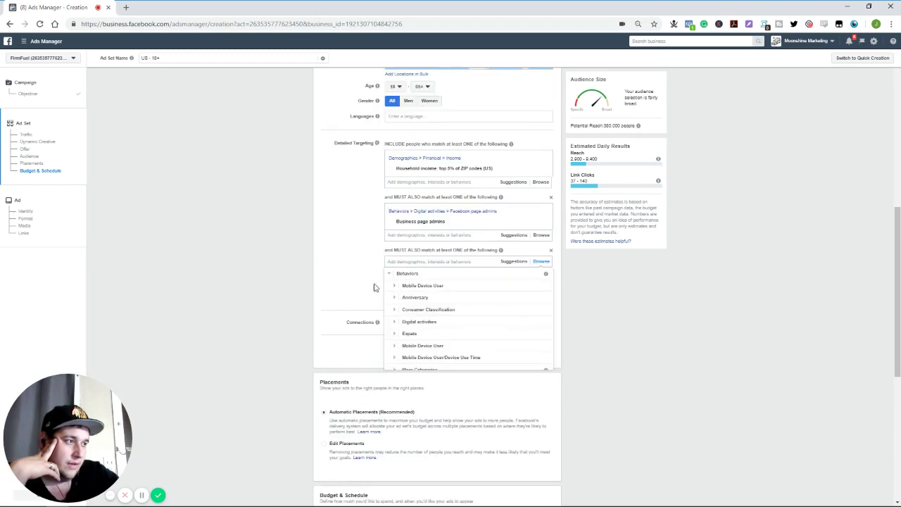
{"action": "left_click", "coordinate": [396, 323]}
{"action": "scroll", "coordinate": [402, 301], "scroll_direction": "down", "scroll_amount": 2}
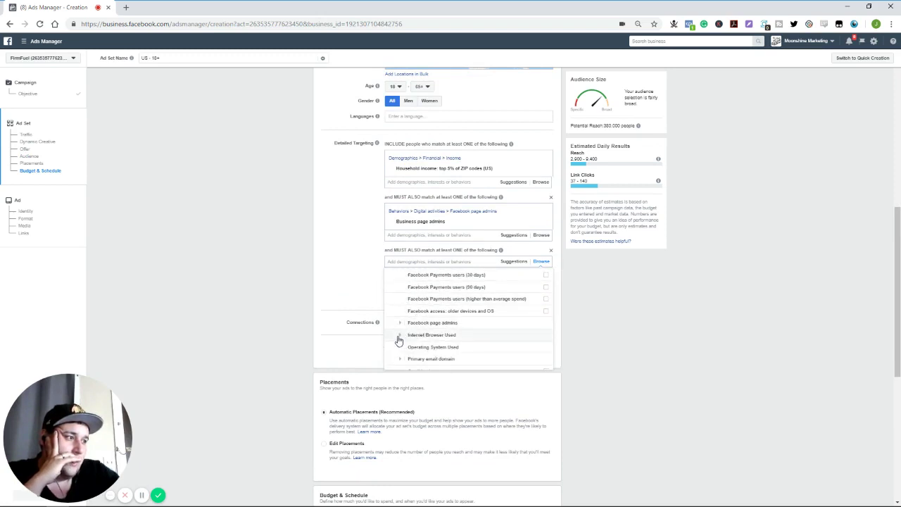
{"action": "scroll", "coordinate": [401, 339], "scroll_direction": "down", "scroll_amount": 2}
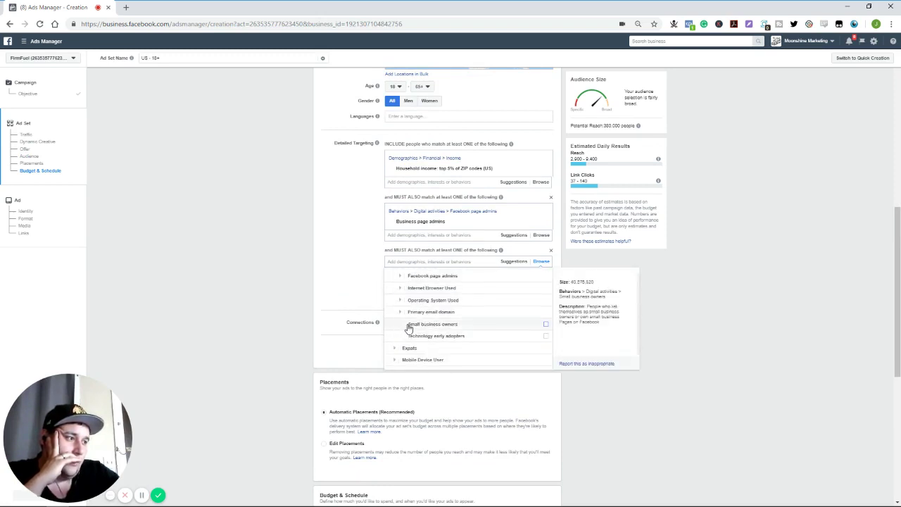
{"action": "left_click", "coordinate": [408, 326]}
{"action": "left_click", "coordinate": [299, 187]}
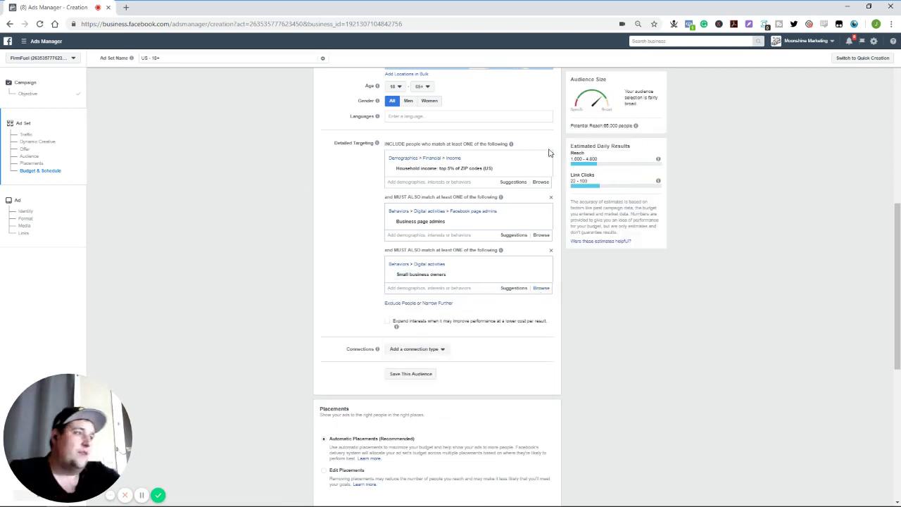
Narrow the audience further with a third "MUST ALSO match" condition and dismiss its suggestion list
{"action": "mouse_move", "coordinate": [504, 174]}
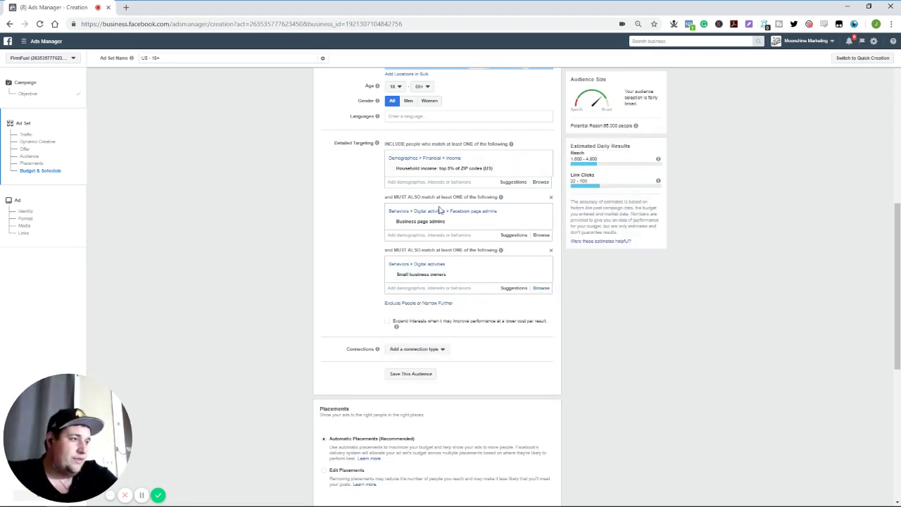
{"action": "mouse_move", "coordinate": [440, 222]}
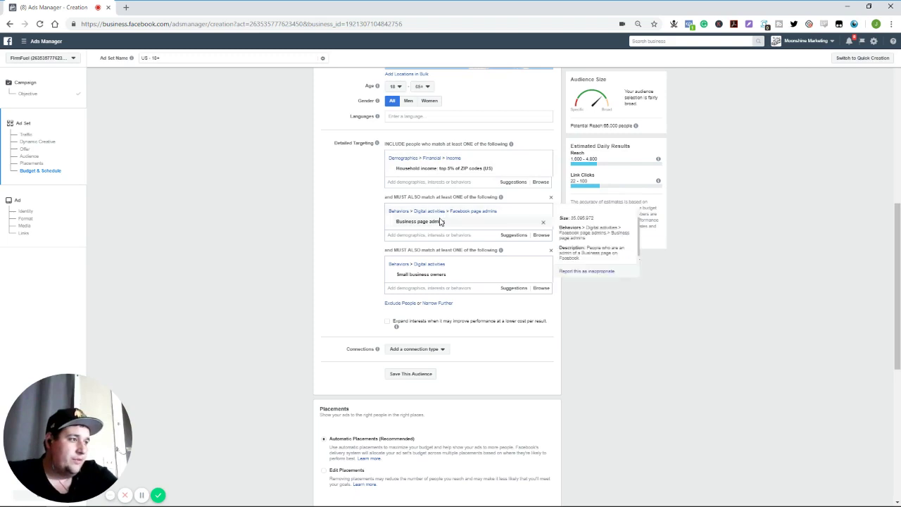
{"action": "left_click", "coordinate": [437, 303]}
{"action": "left_click", "coordinate": [416, 316]}
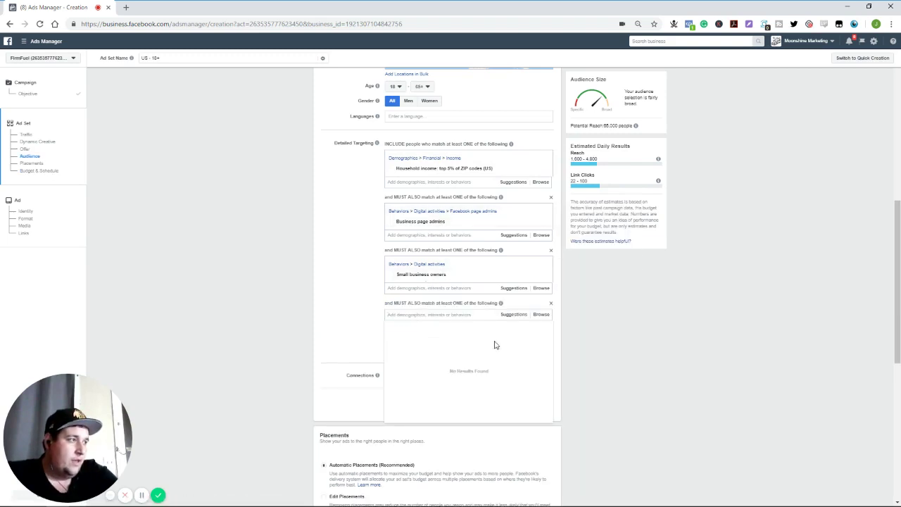
{"action": "left_click", "coordinate": [633, 354]}
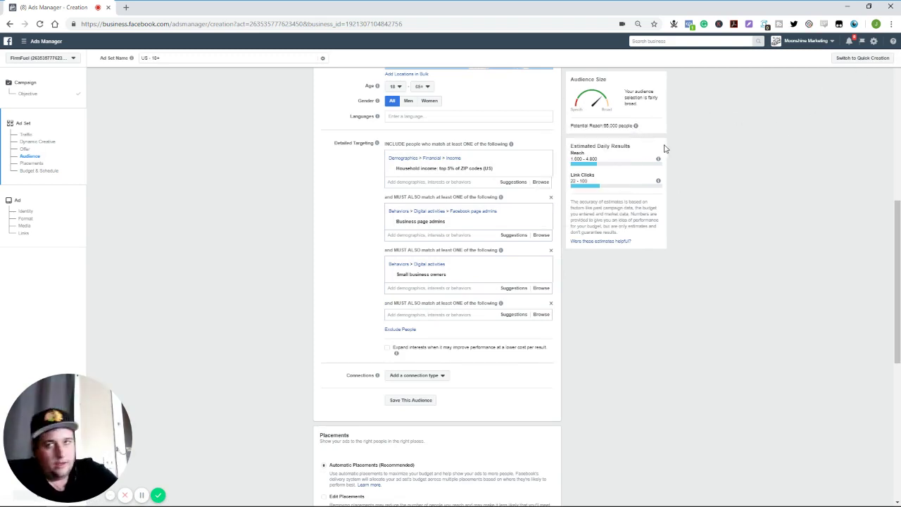
{"action": "mouse_move", "coordinate": [635, 125]}
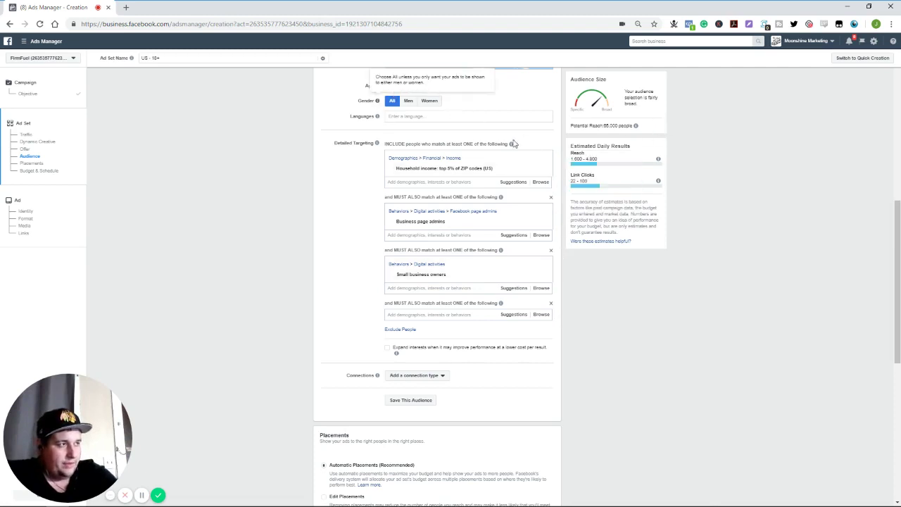
Search for "marketing" in the third "MUST ALSO match" condition and add the Marketing interest from Interests > Business and industry
{"action": "left_click", "coordinate": [541, 315]}
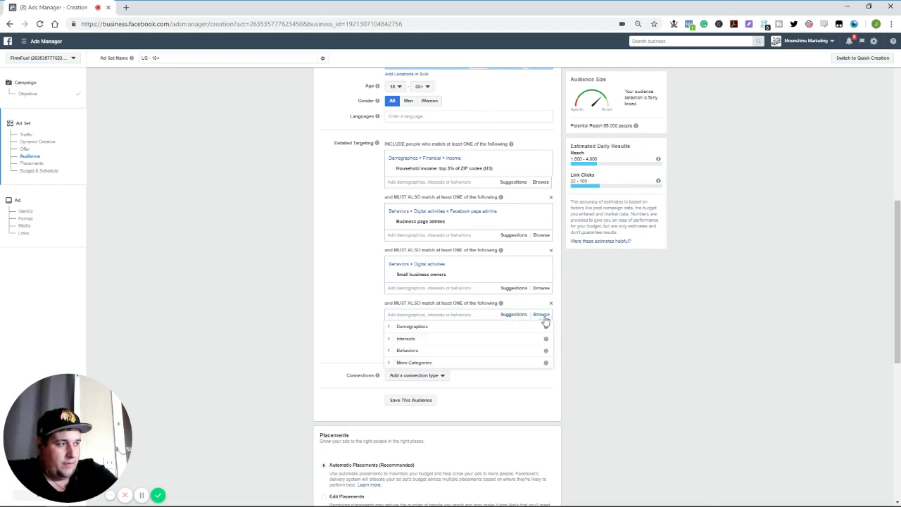
{"action": "left_click", "coordinate": [436, 314]}
{"action": "type", "text": "marketing"}
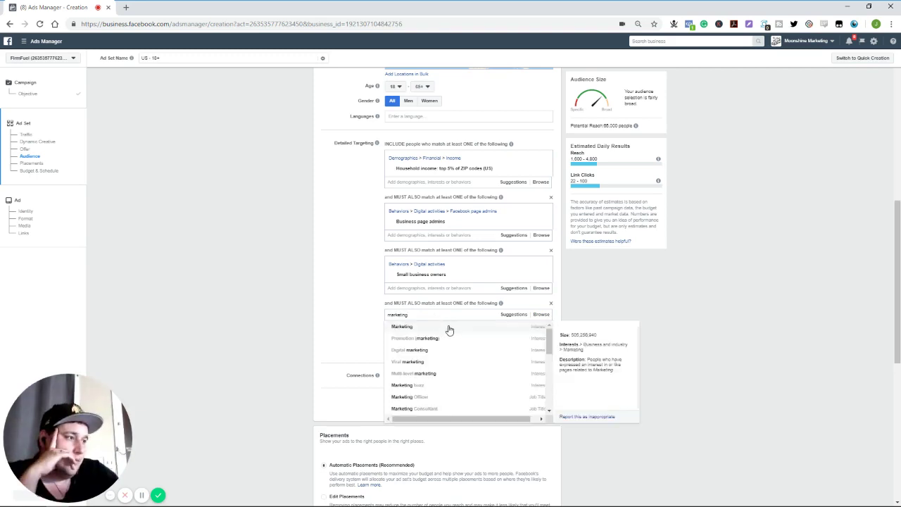
{"action": "scroll", "coordinate": [510, 391], "scroll_direction": "down", "scroll_amount": 2}
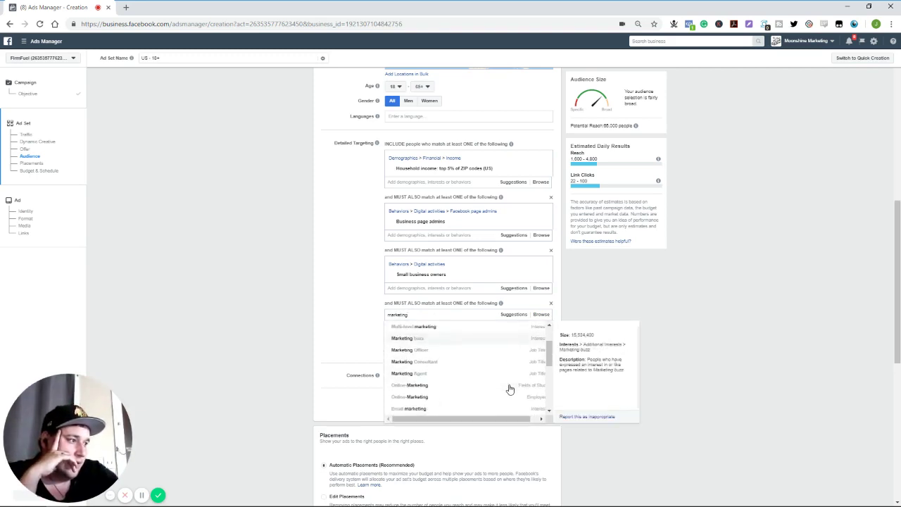
{"action": "scroll", "coordinate": [500, 400], "scroll_direction": "down", "scroll_amount": 3}
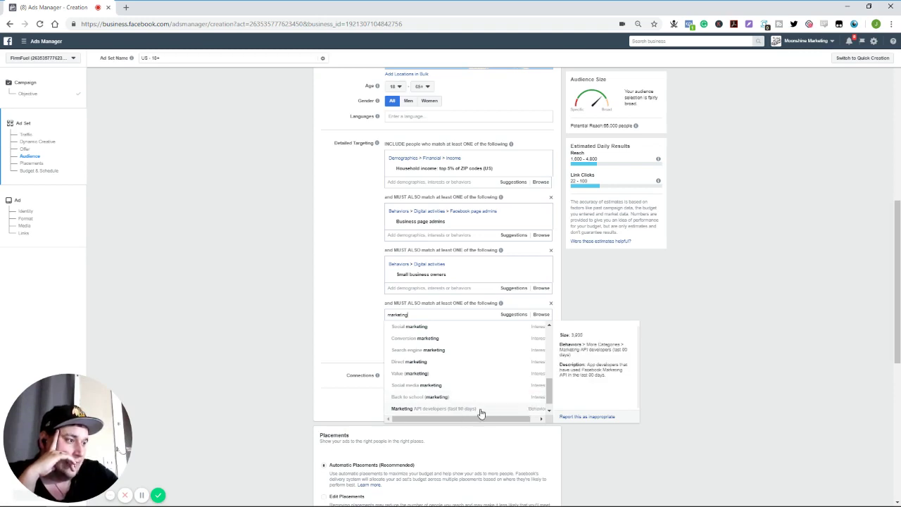
{"action": "left_click_drag", "start_coordinate": [550, 397], "coordinate": [553, 343]}
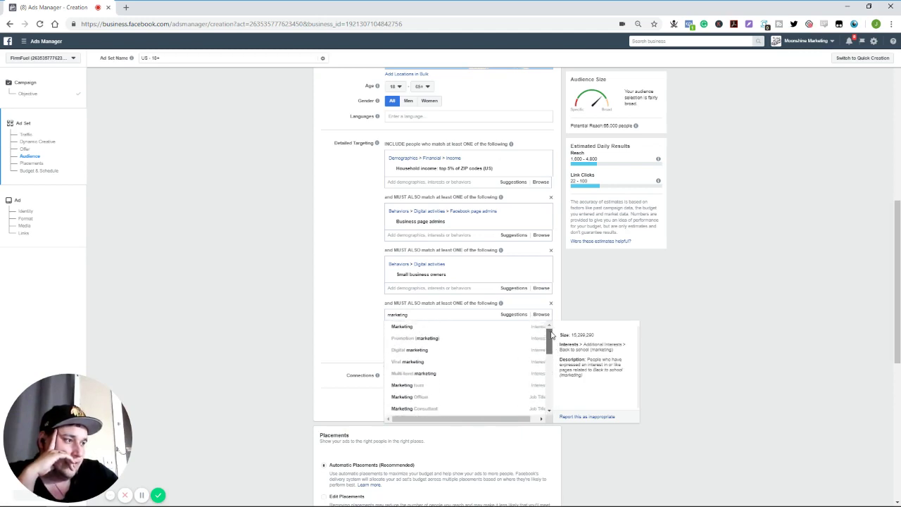
{"action": "left_click", "coordinate": [418, 333]}
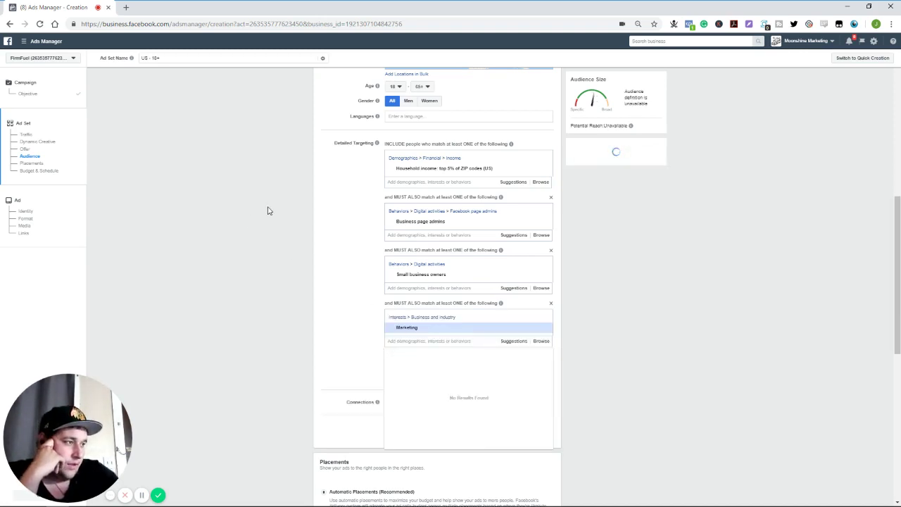